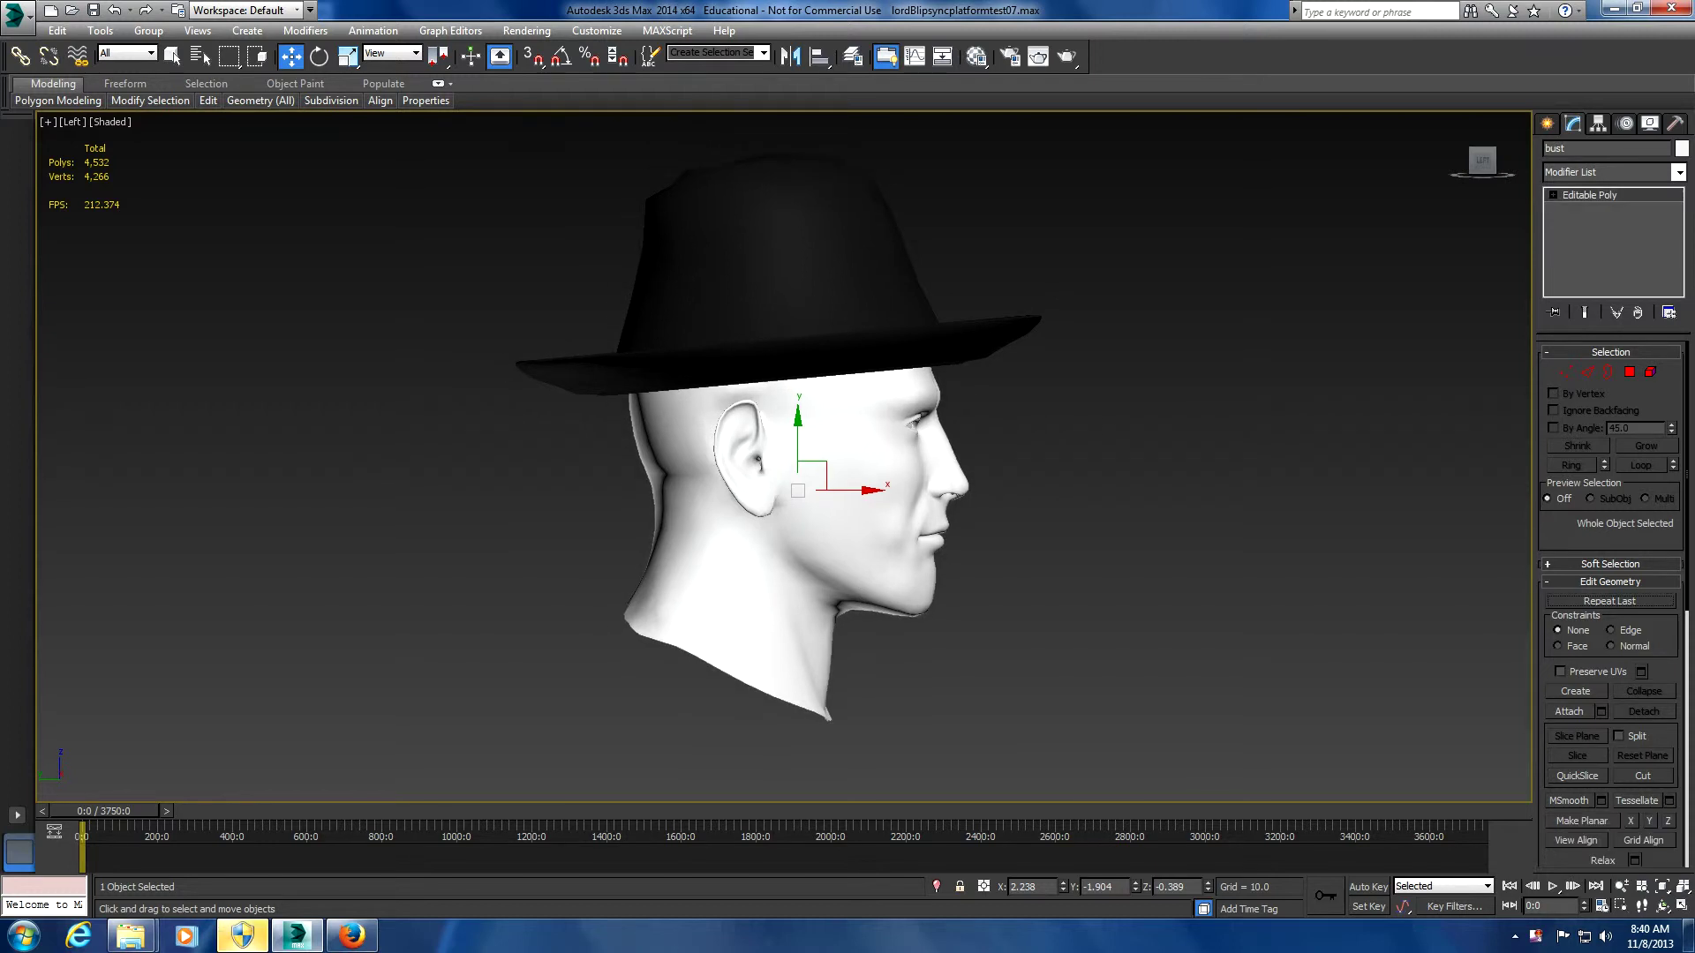
Toggle the Edged Faces overlay on and off, then select the derby hat and open its quad menu
{"action": "key", "text": "F4"}
{"action": "key", "text": "F4"}
{"action": "key", "text": "F4"}
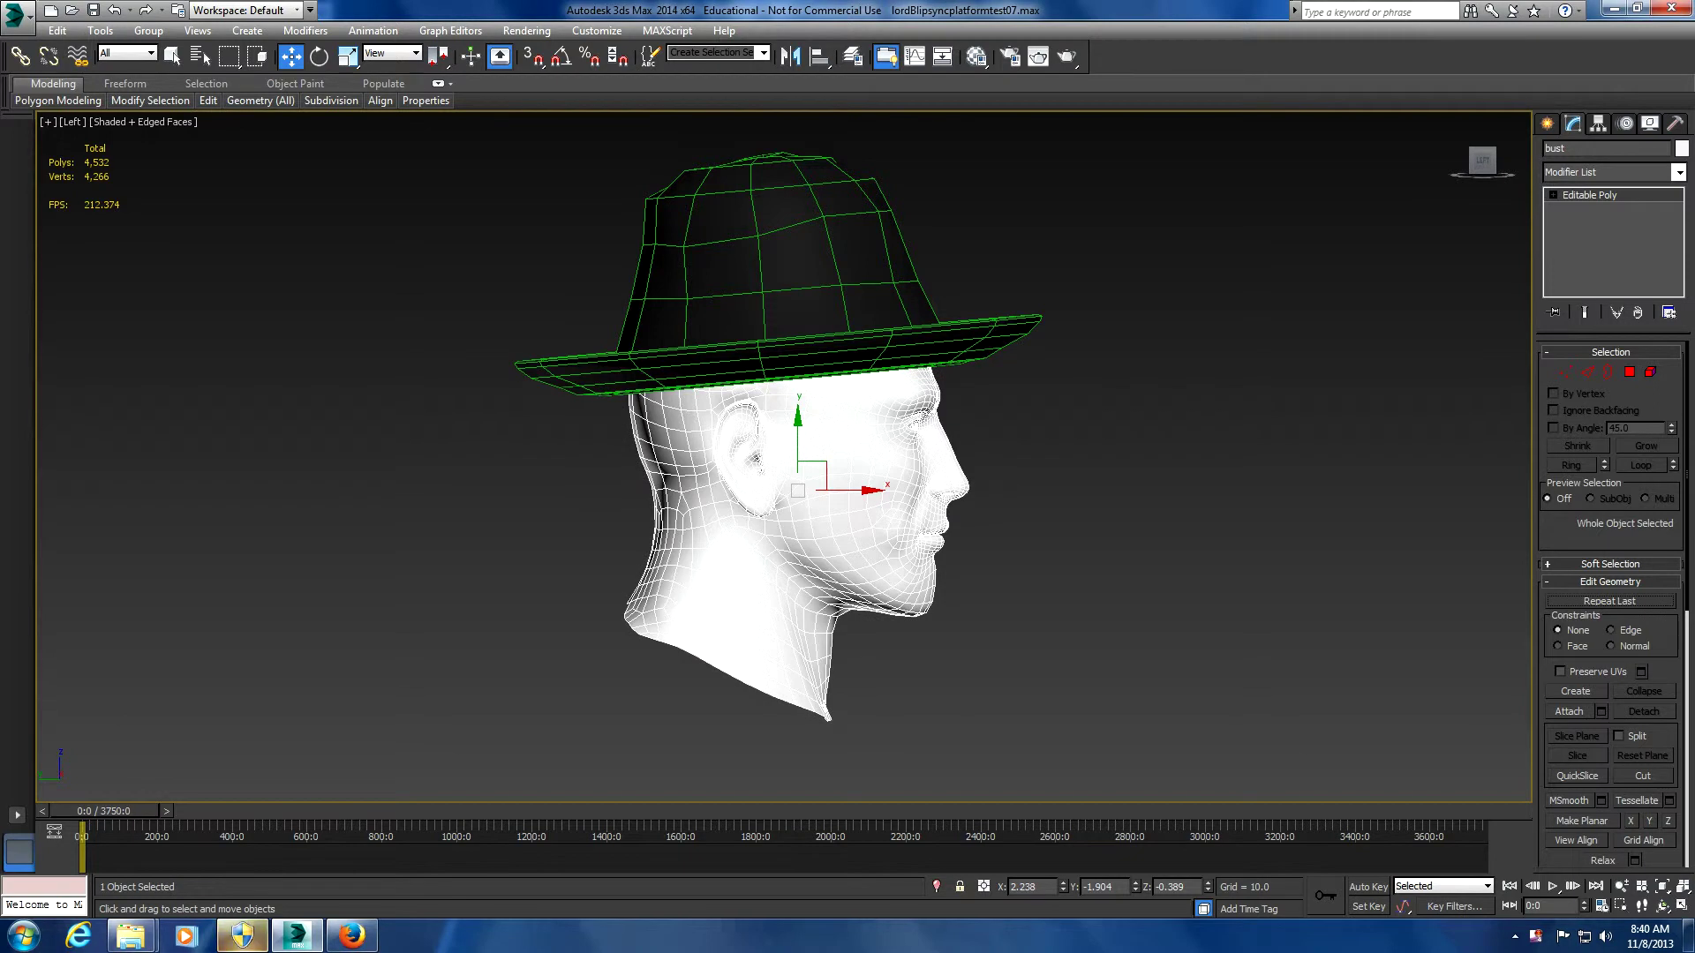
{"action": "key", "text": "F4"}
{"action": "key", "text": "F4"}
{"action": "key", "text": "F4"}
{"action": "key", "text": "F4"}
{"action": "key", "text": "F4"}
{"action": "key", "text": "F4"}
{"action": "key", "text": "F4"}
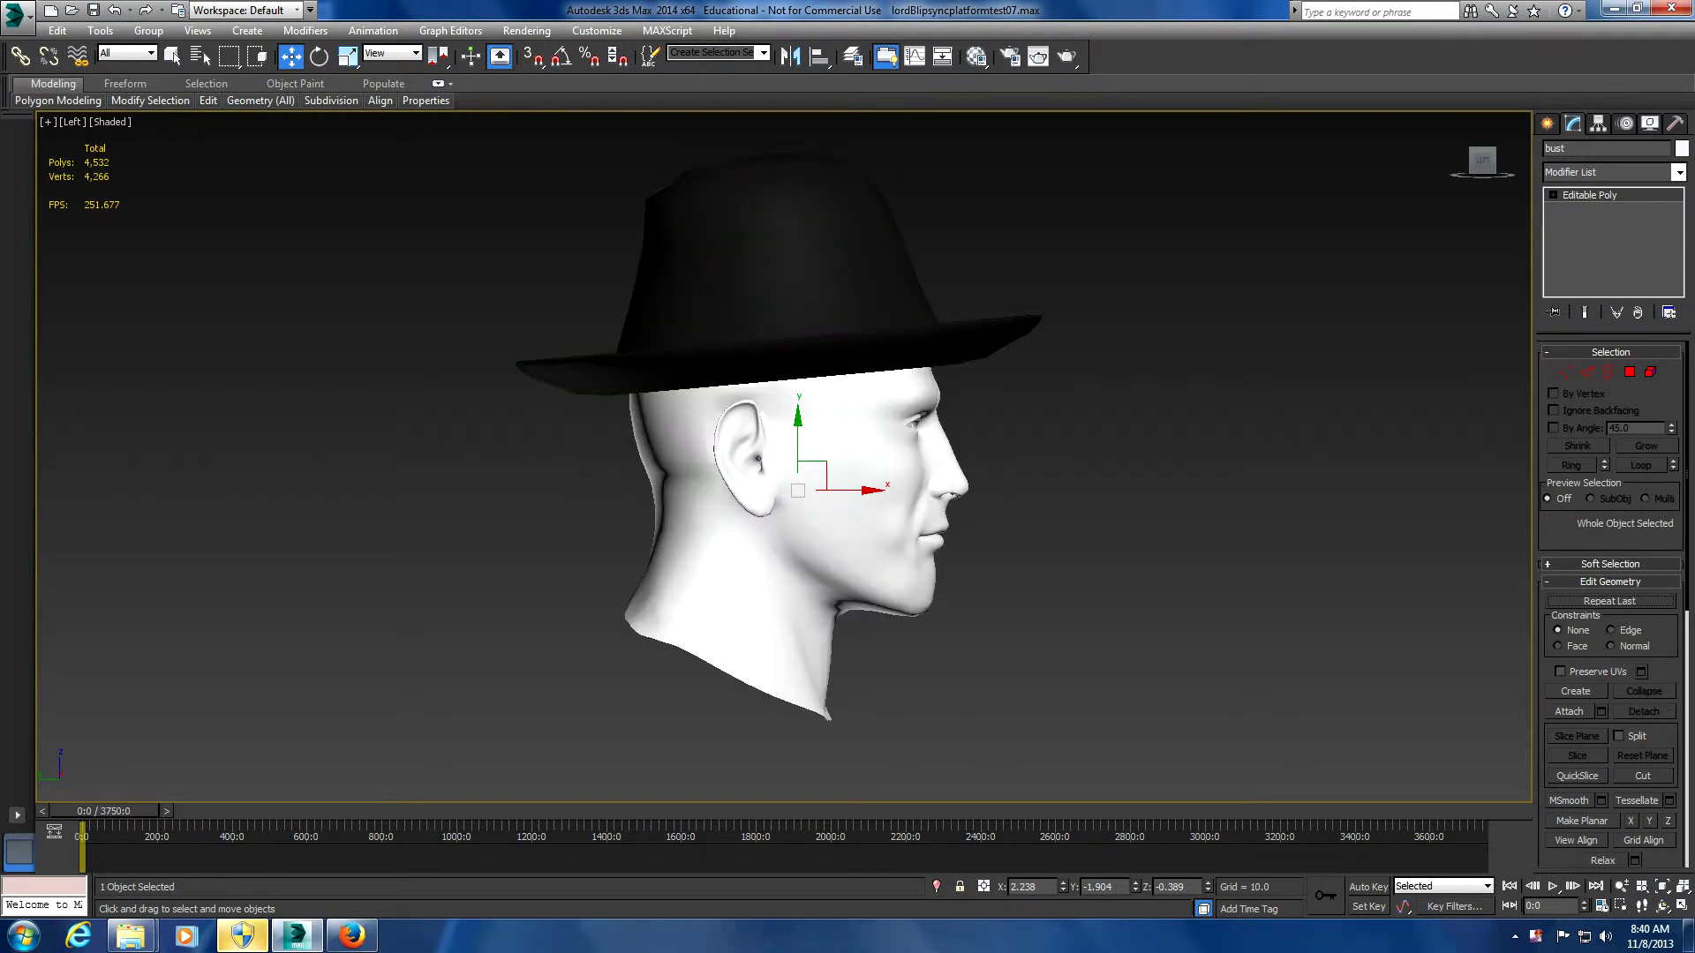
{"action": "left_click", "coordinate": [803, 264]}
{"action": "right_click", "coordinate": [818, 262]}
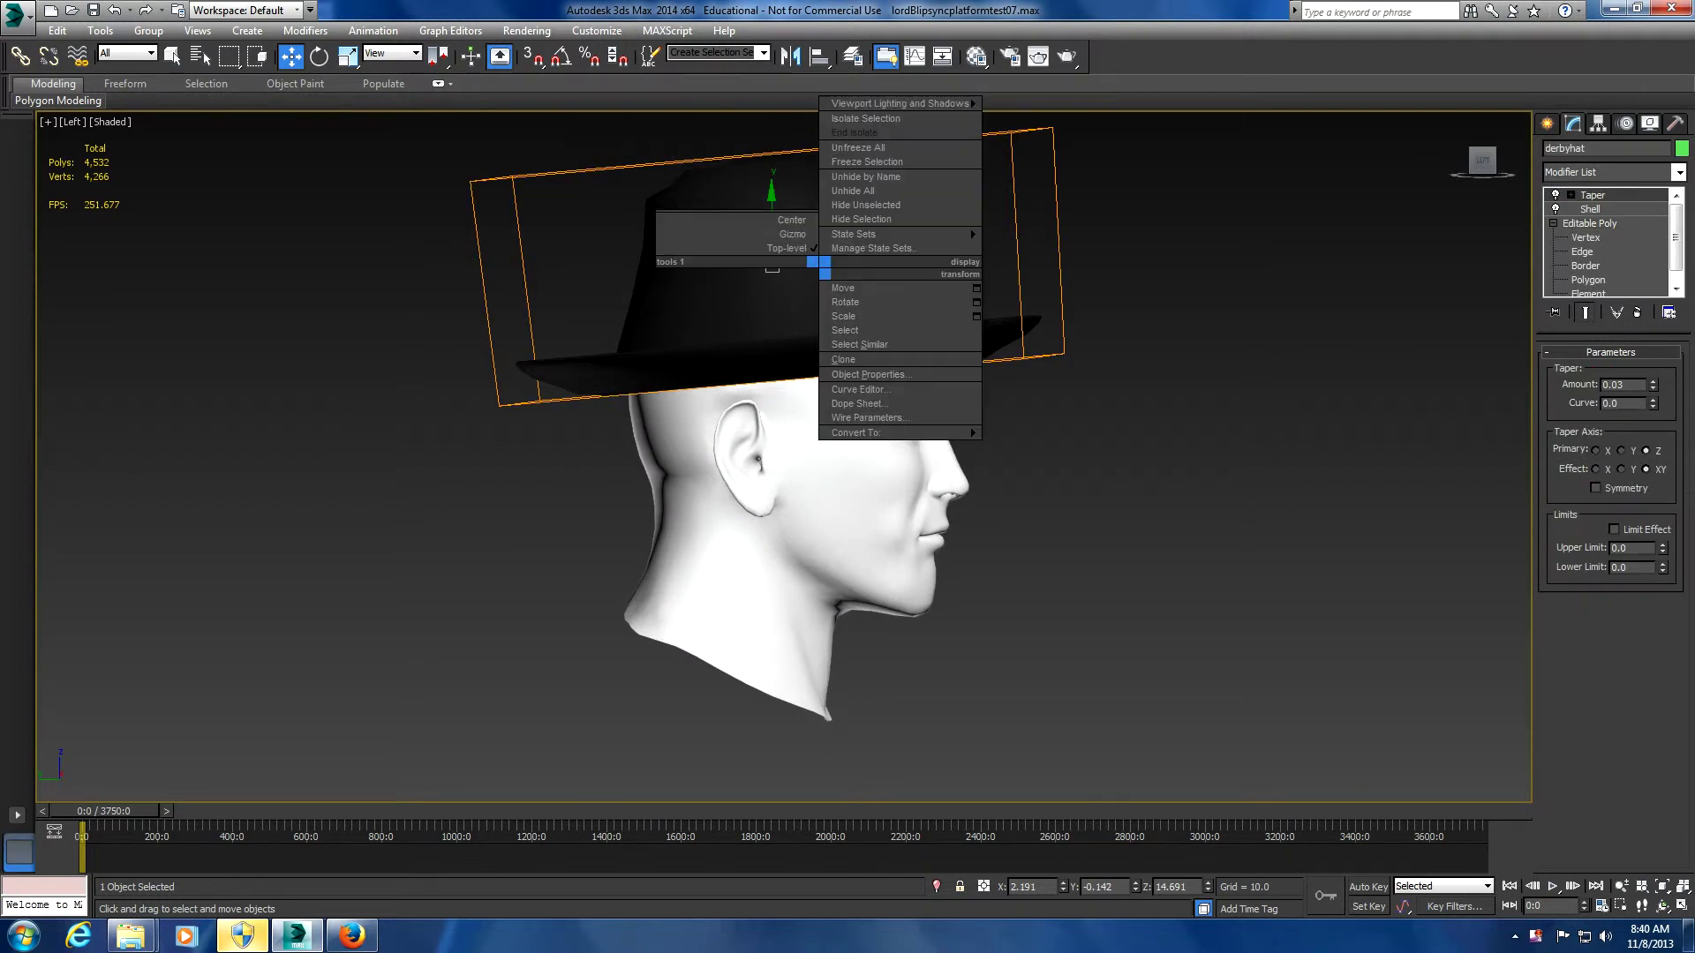
Hide the derby hat and reframe the view on the bare head
{"action": "left_click", "coordinate": [972, 225]}
{"action": "scroll", "coordinate": [927, 283], "scroll_direction": "up", "scroll_amount": 4}
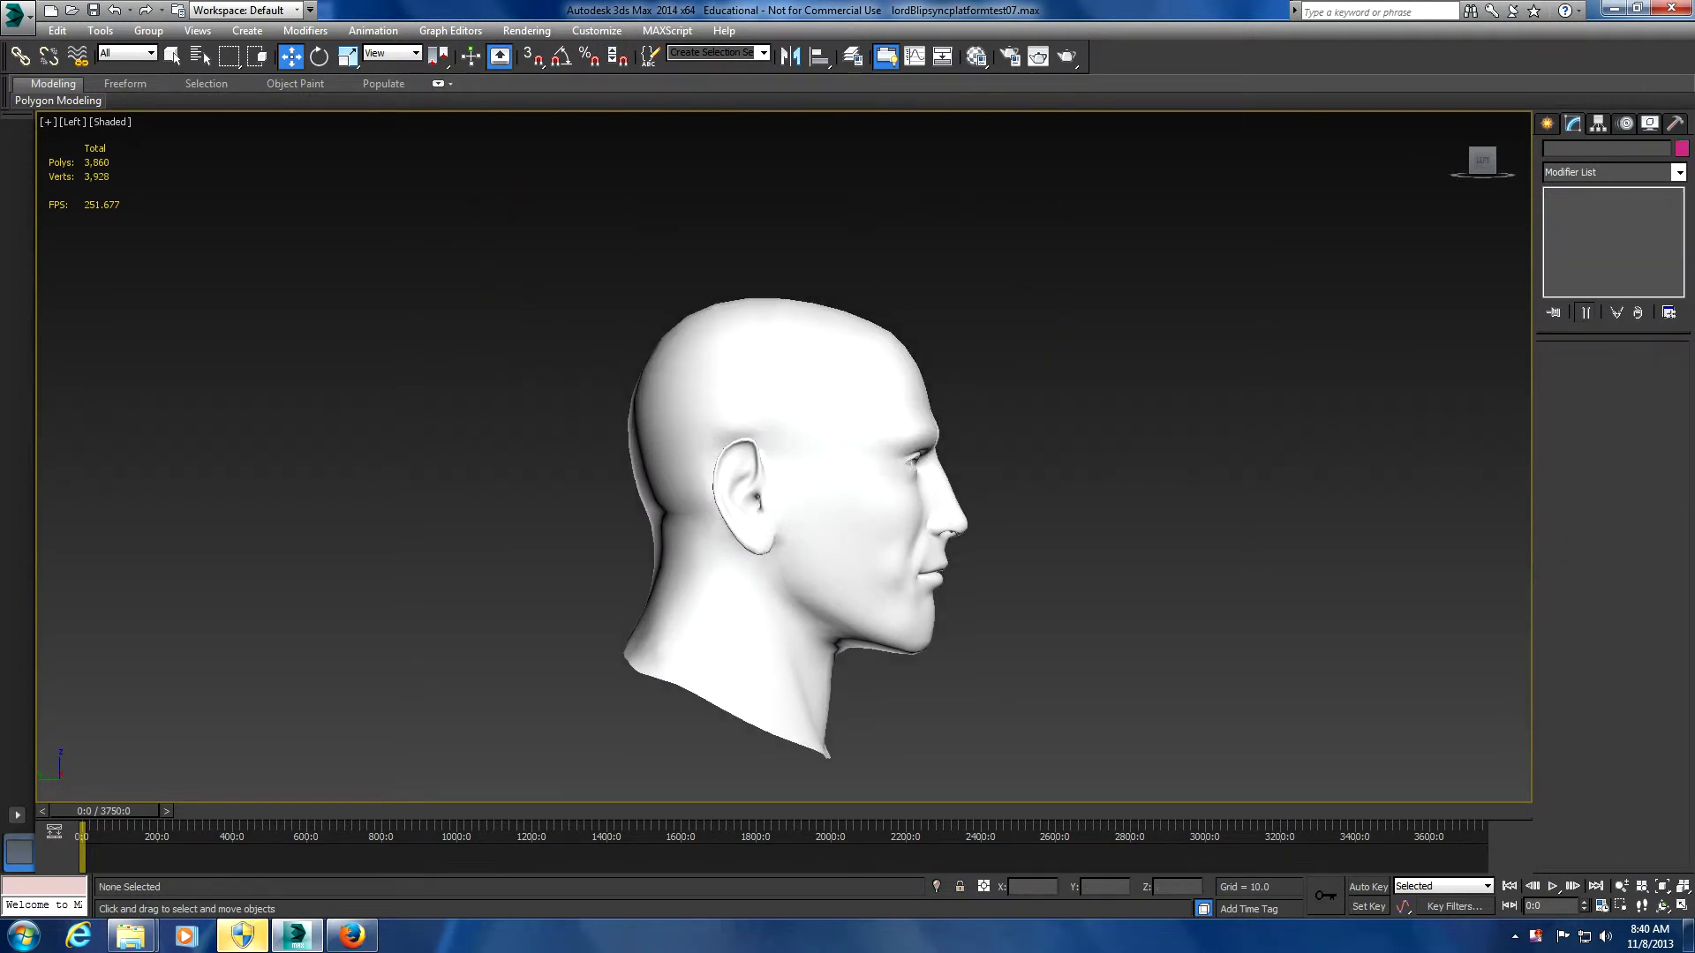
{"action": "middle_click_drag", "start_coordinate": [927, 282], "coordinate": [909, 227]}
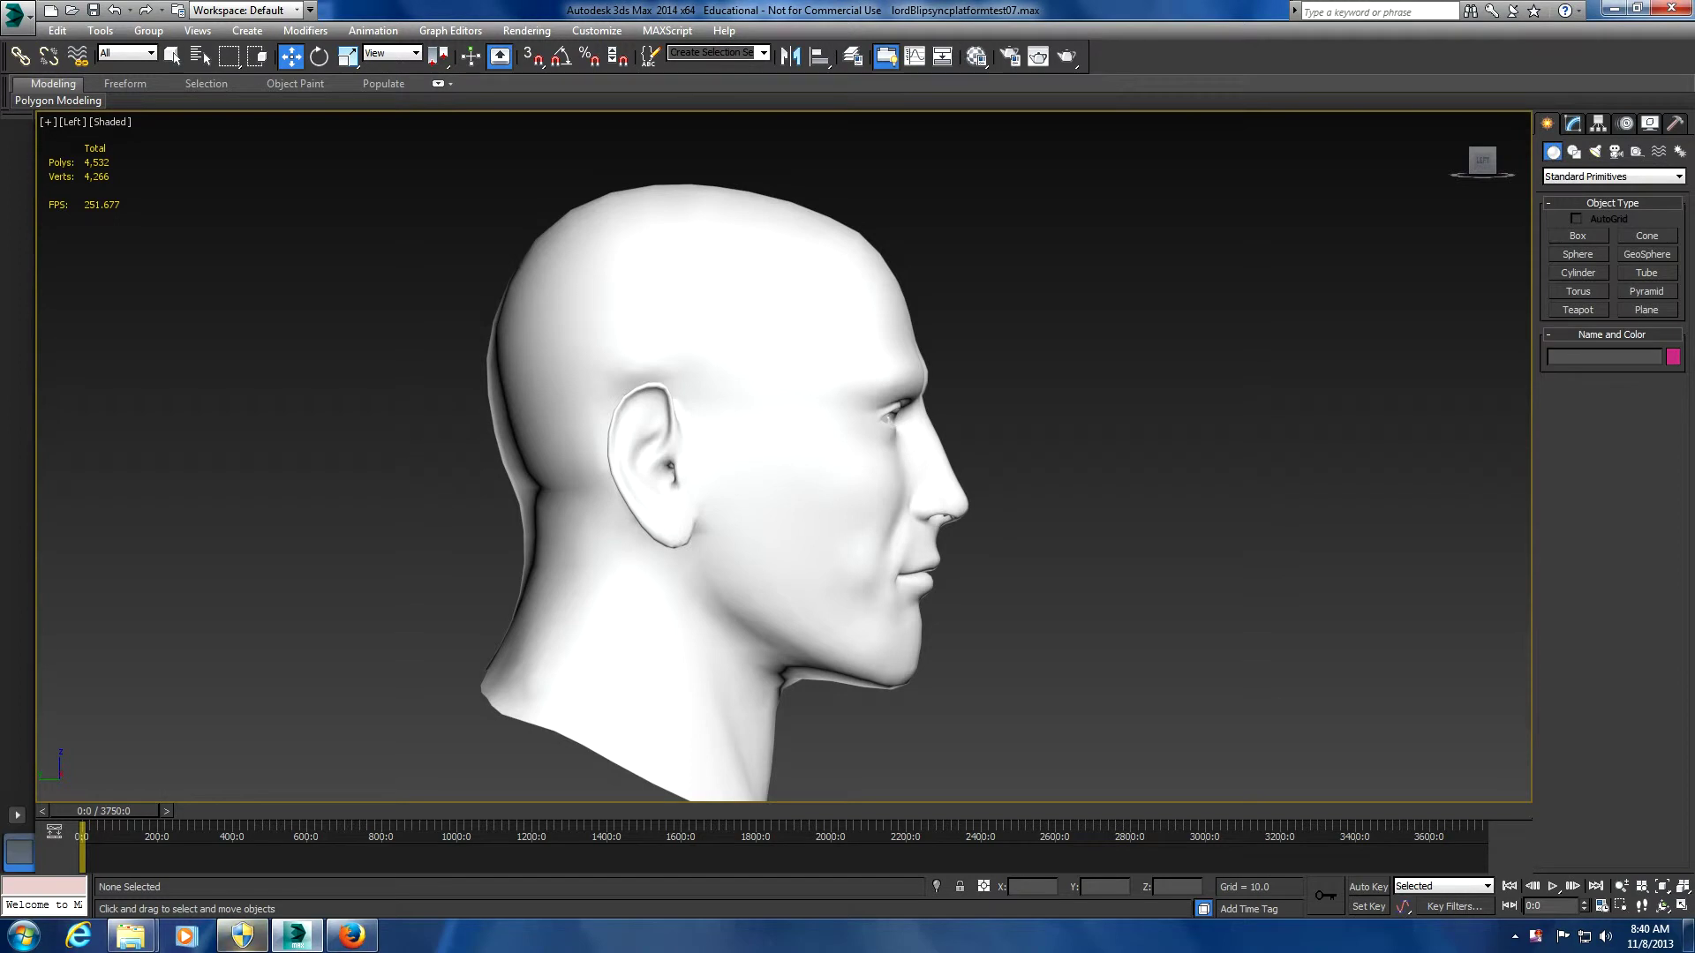
Build a trial bone chain from inside the head to below the chin, then undo it
{"action": "left_click", "coordinate": [1680, 151]}
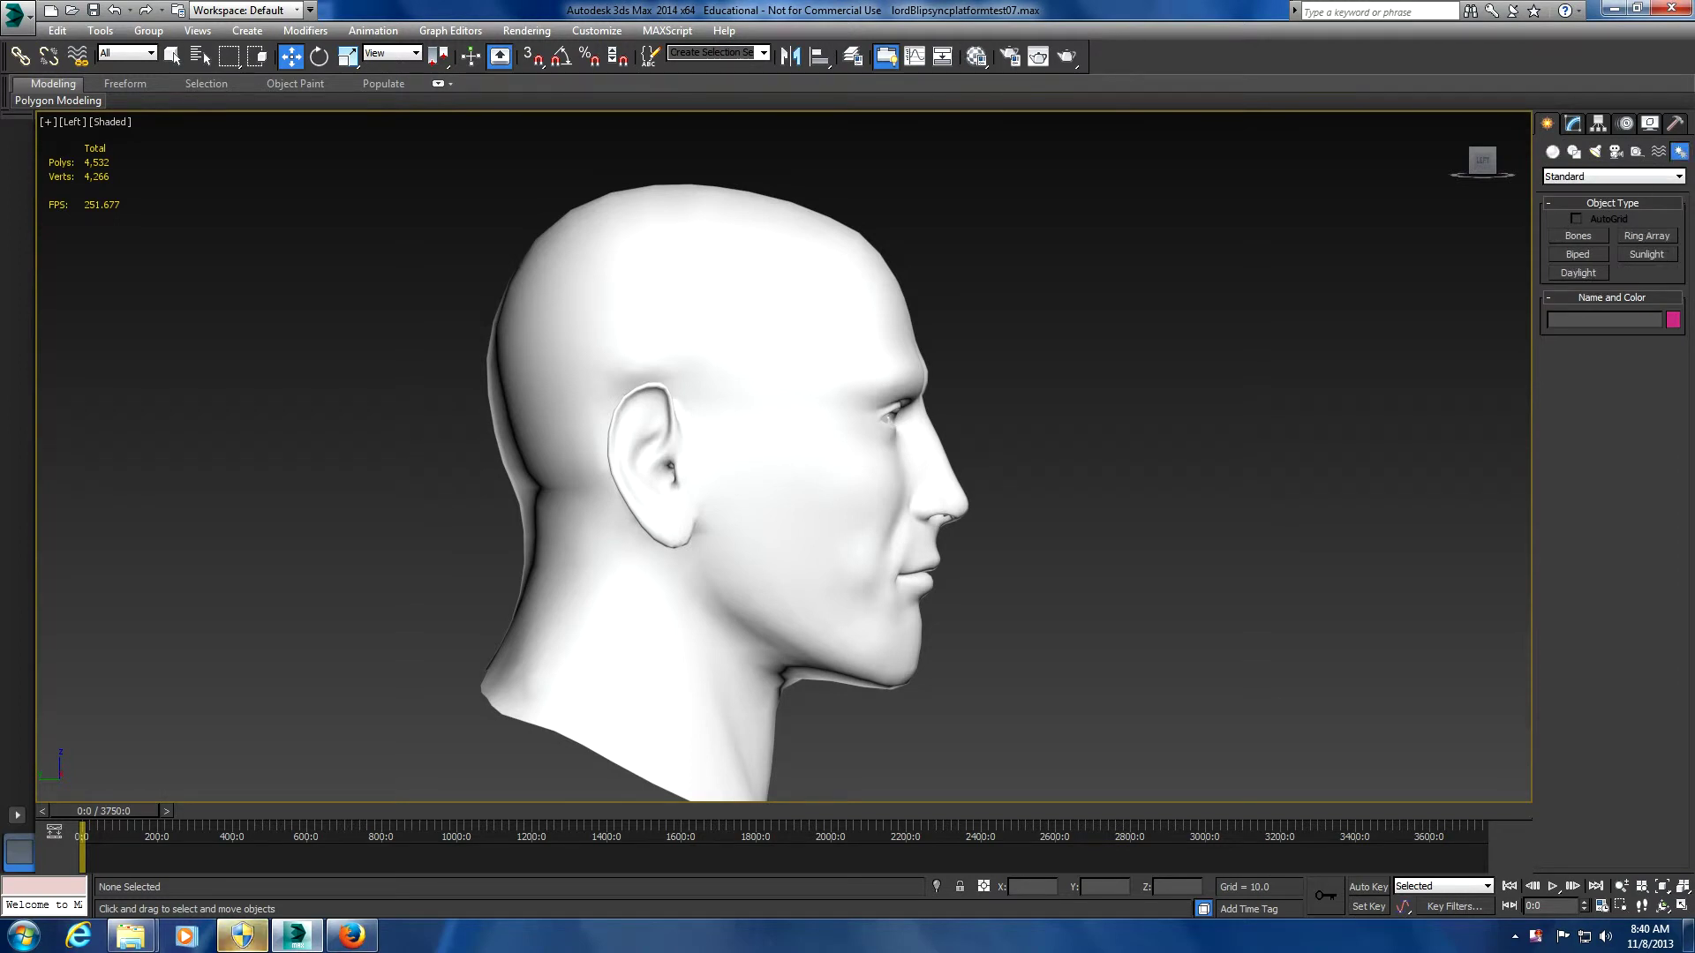
{"action": "left_click", "coordinate": [1579, 236]}
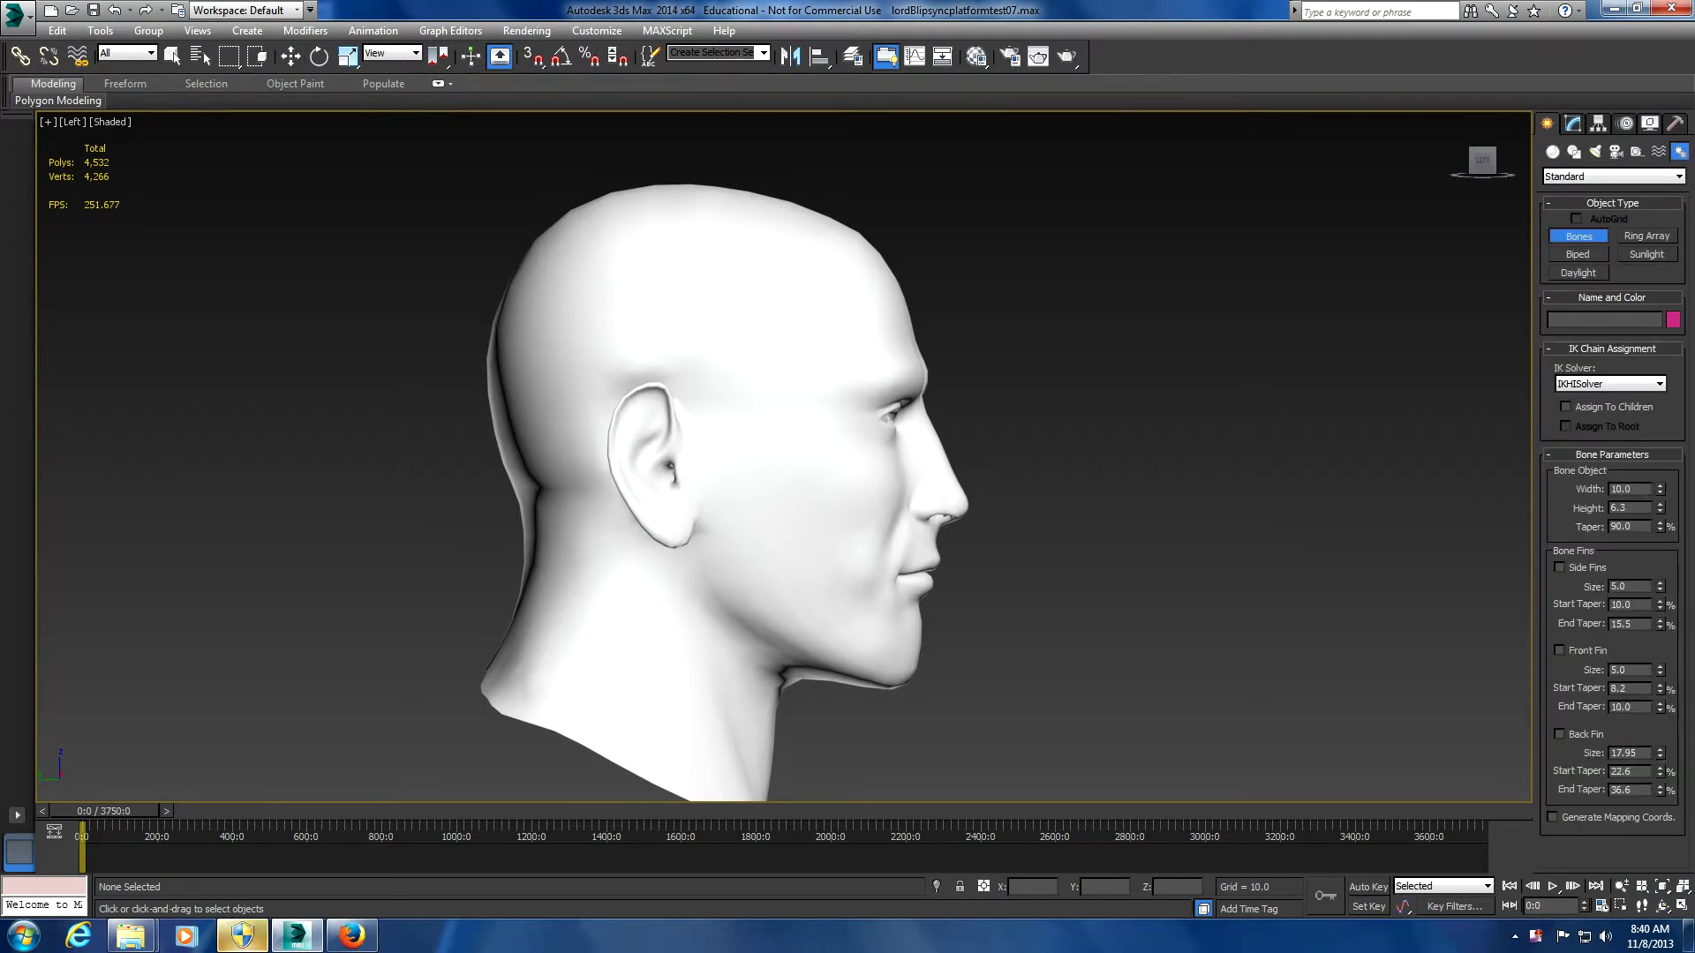
{"action": "left_click", "coordinate": [711, 434]}
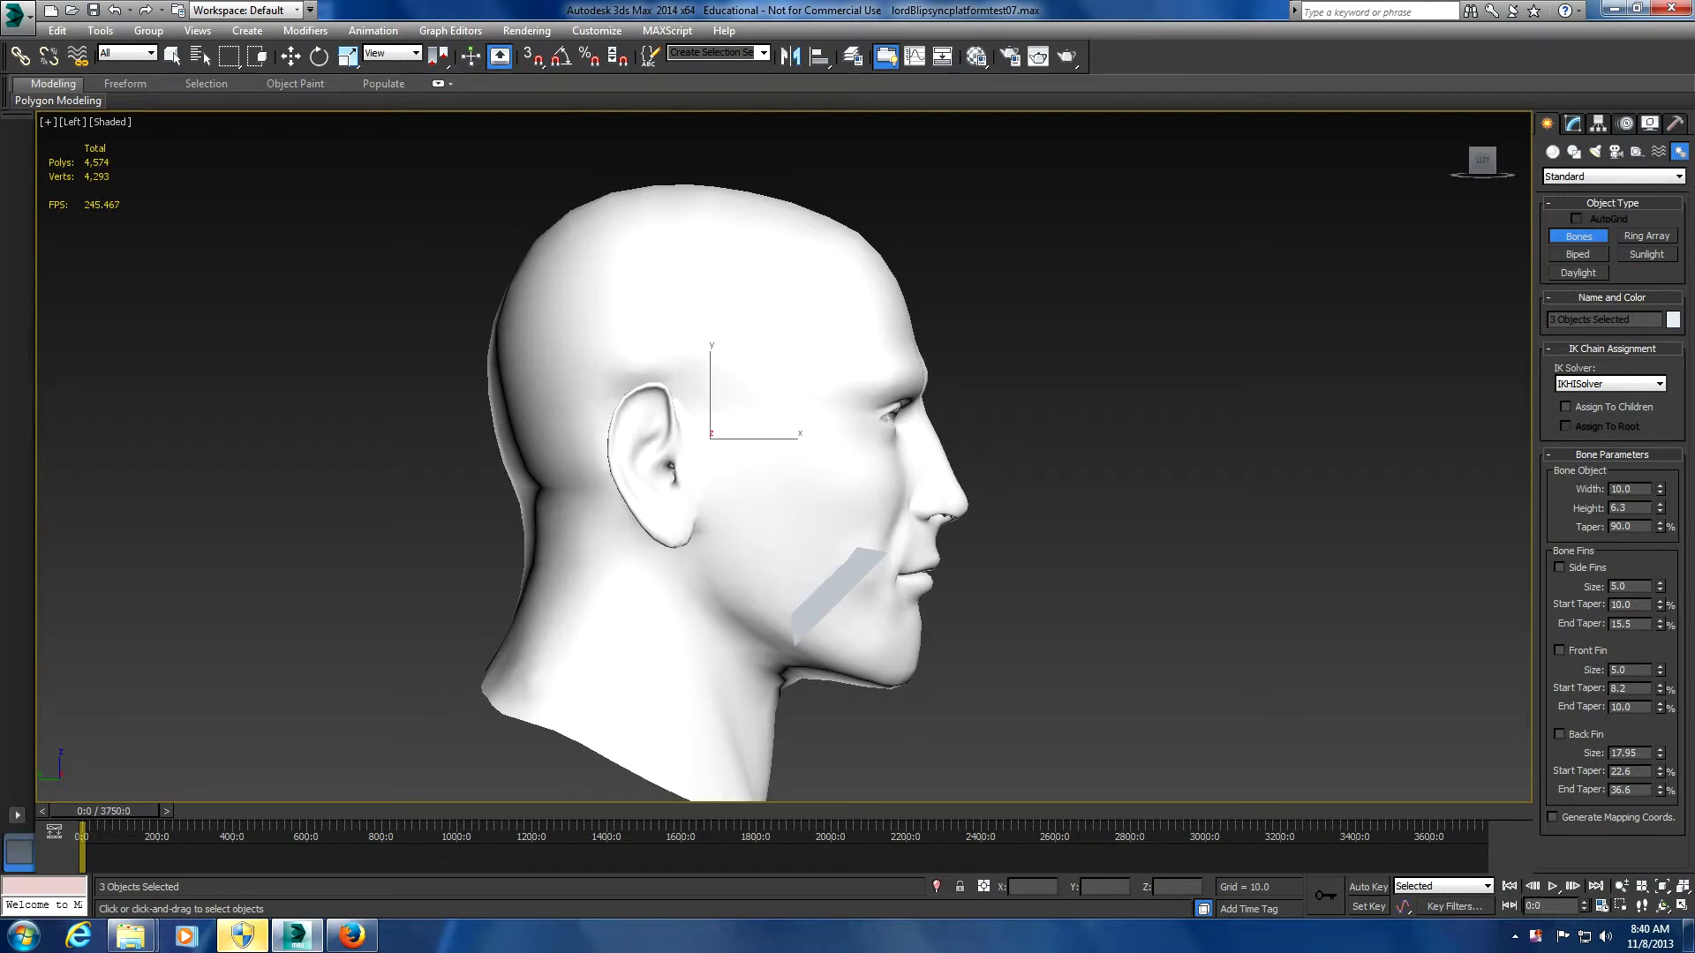
{"action": "left_click", "coordinate": [932, 684]}
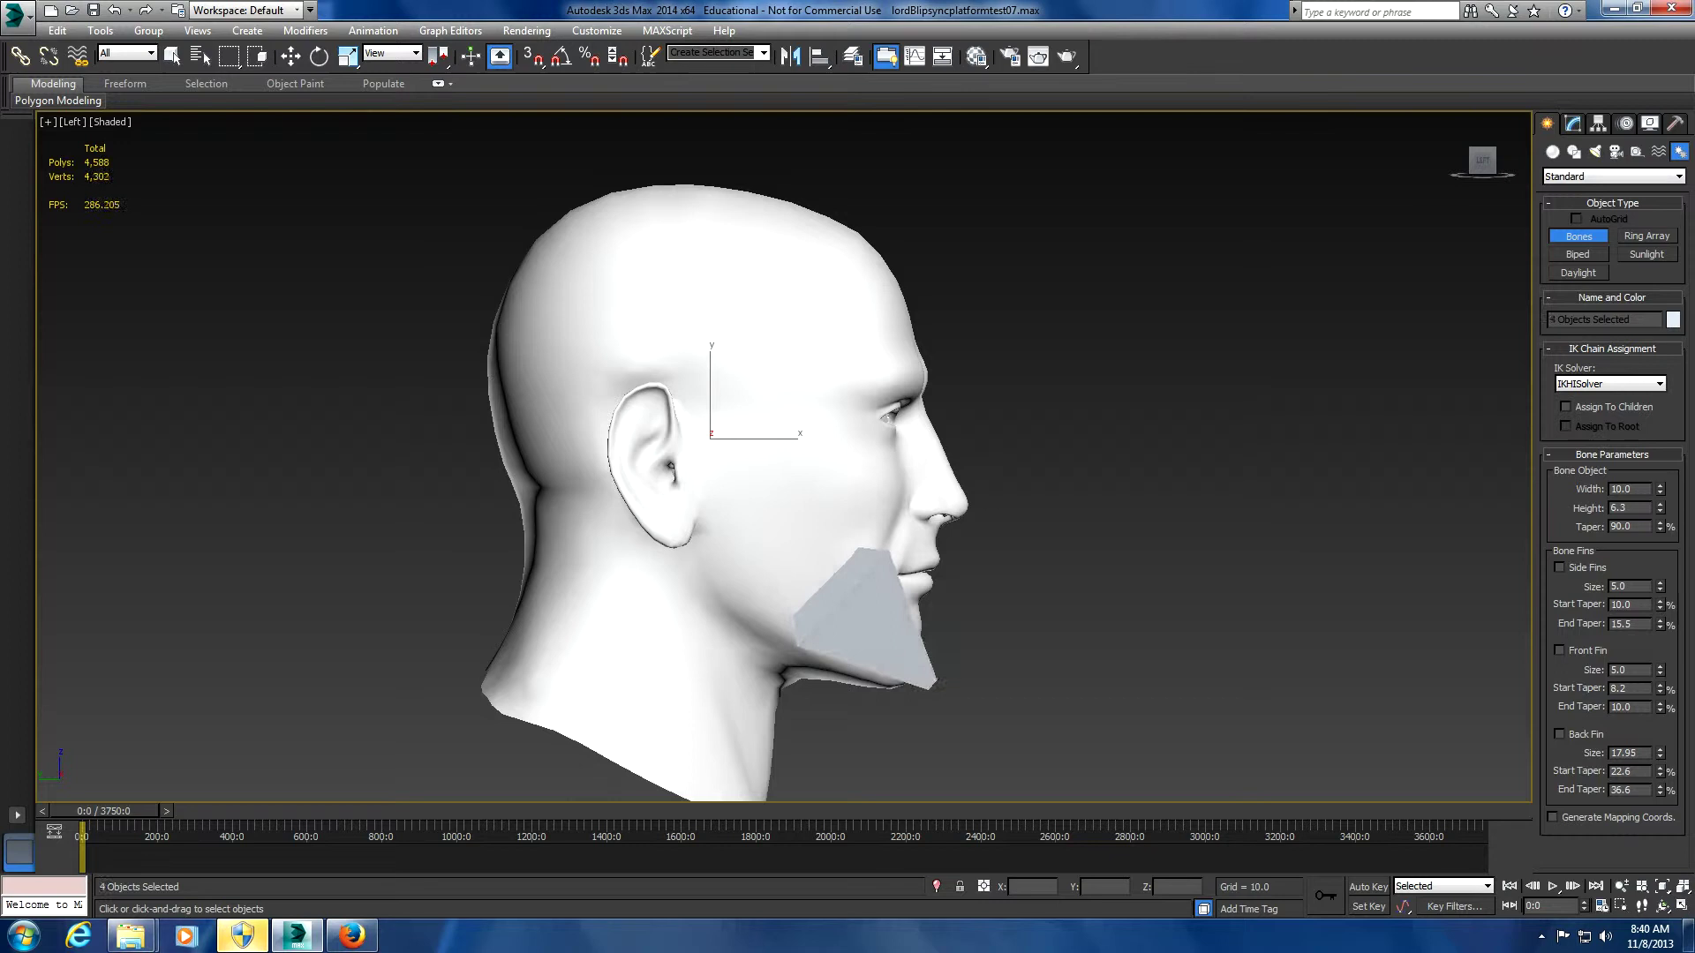
{"action": "middle_click_drag", "start_coordinate": [1050, 759], "coordinate": [1024, 618]}
{"action": "right_click", "coordinate": [1024, 618]}
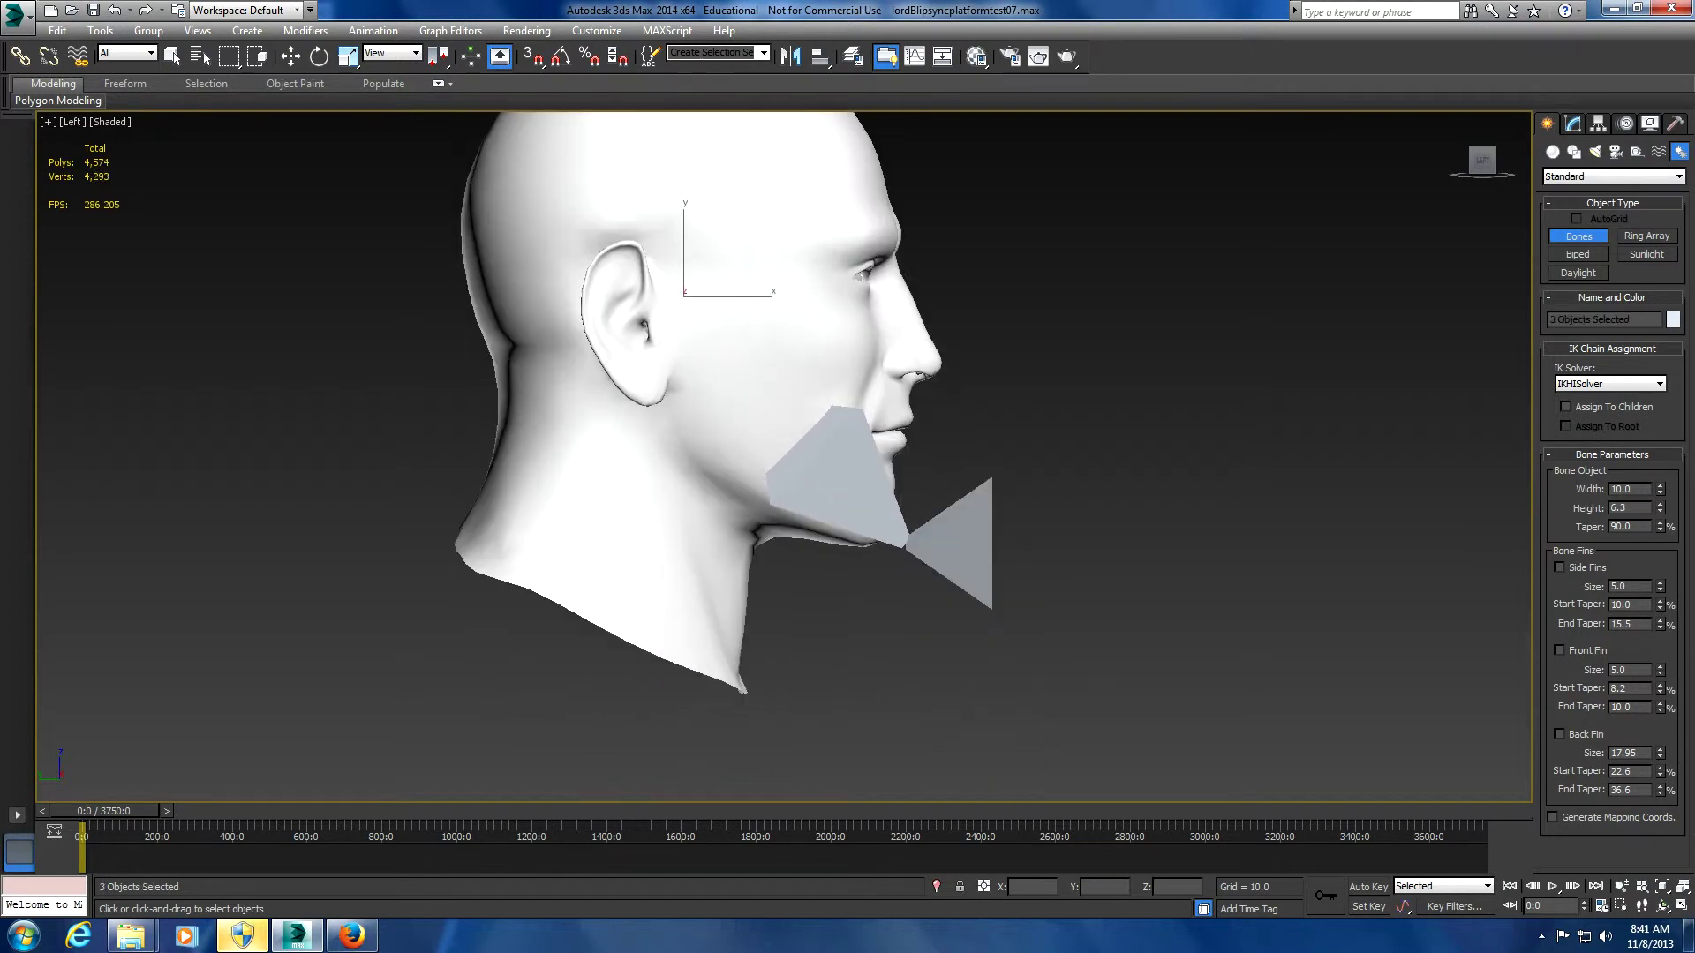
{"action": "key", "text": "ctrl+z"}
{"action": "key", "text": "ctrl+z"}
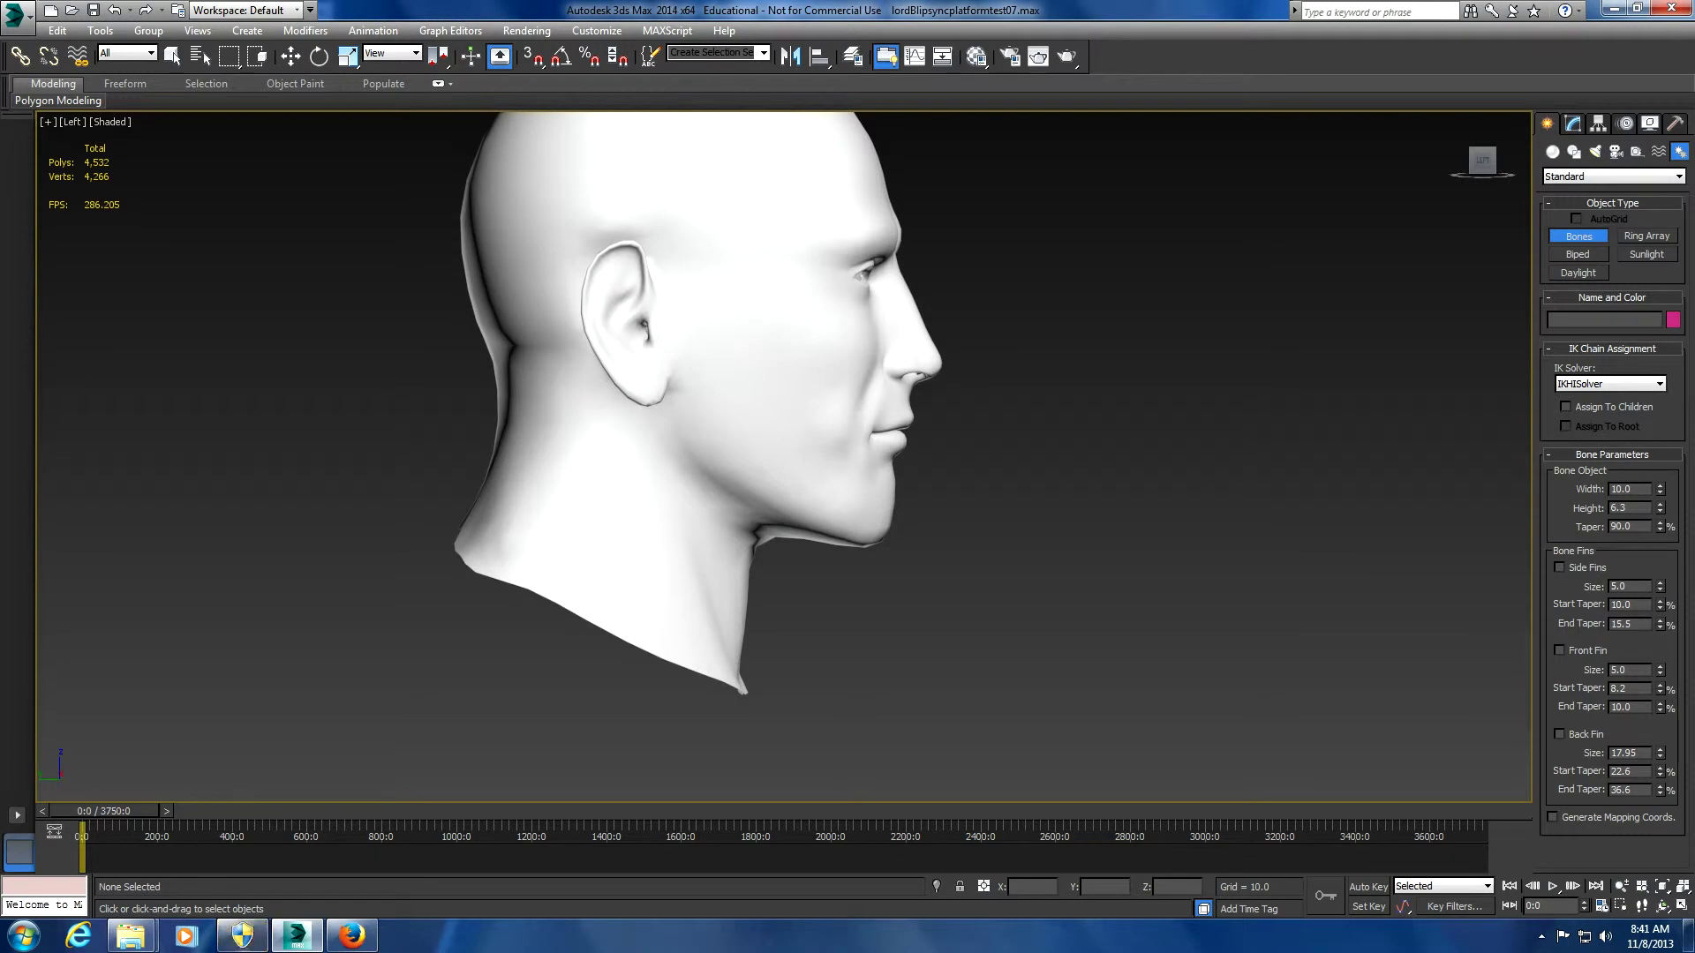
Select the bust, zoom extents, enable See-Through in Object Properties, and reactivate Bones creation
{"action": "left_click", "coordinate": [173, 56]}
{"action": "key", "text": "ctrl+a"}
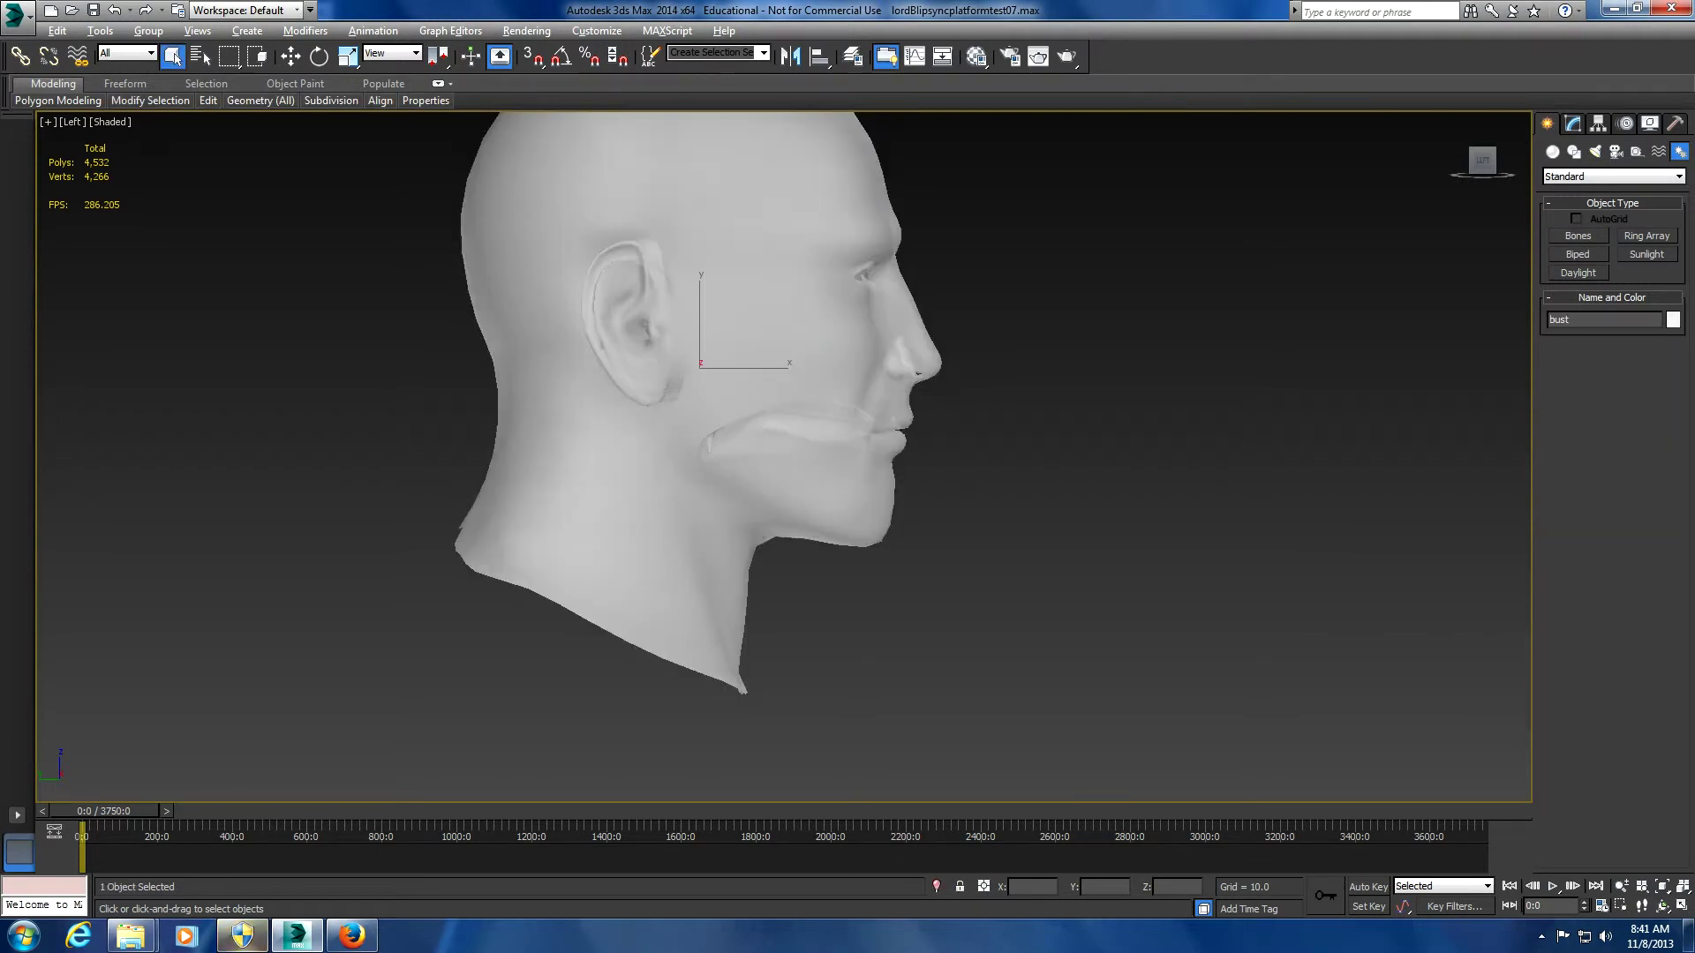
{"action": "key", "text": "z"}
{"action": "right_click", "coordinate": [786, 264]}
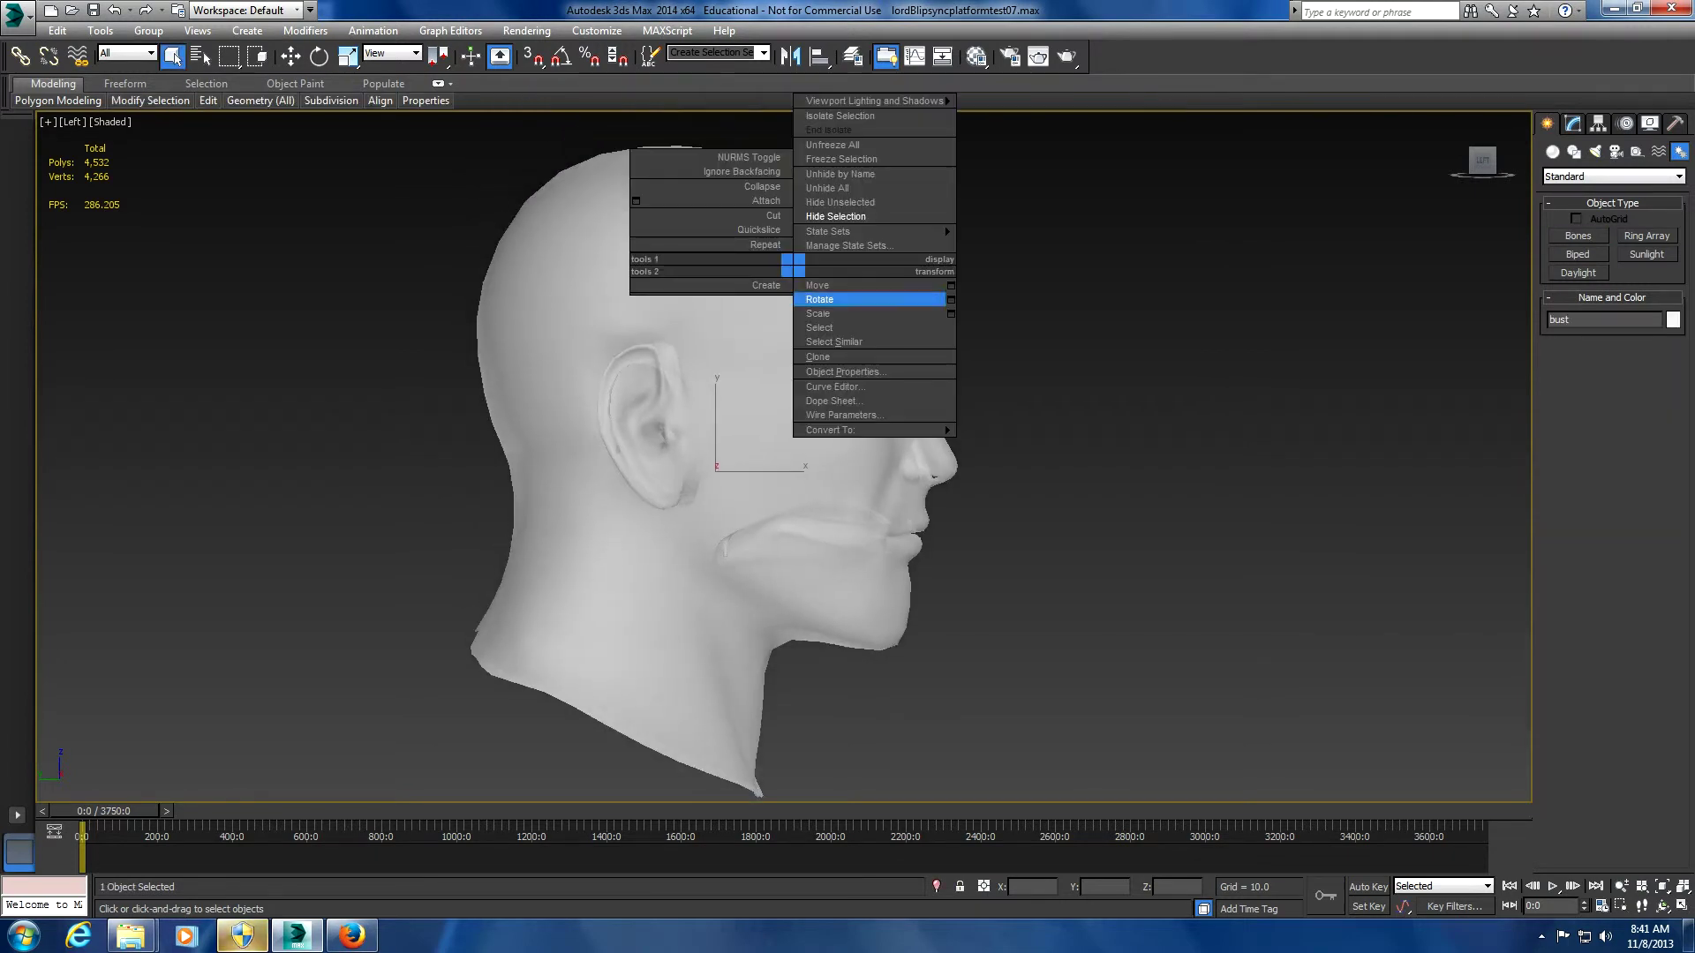
{"action": "left_click", "coordinate": [874, 369]}
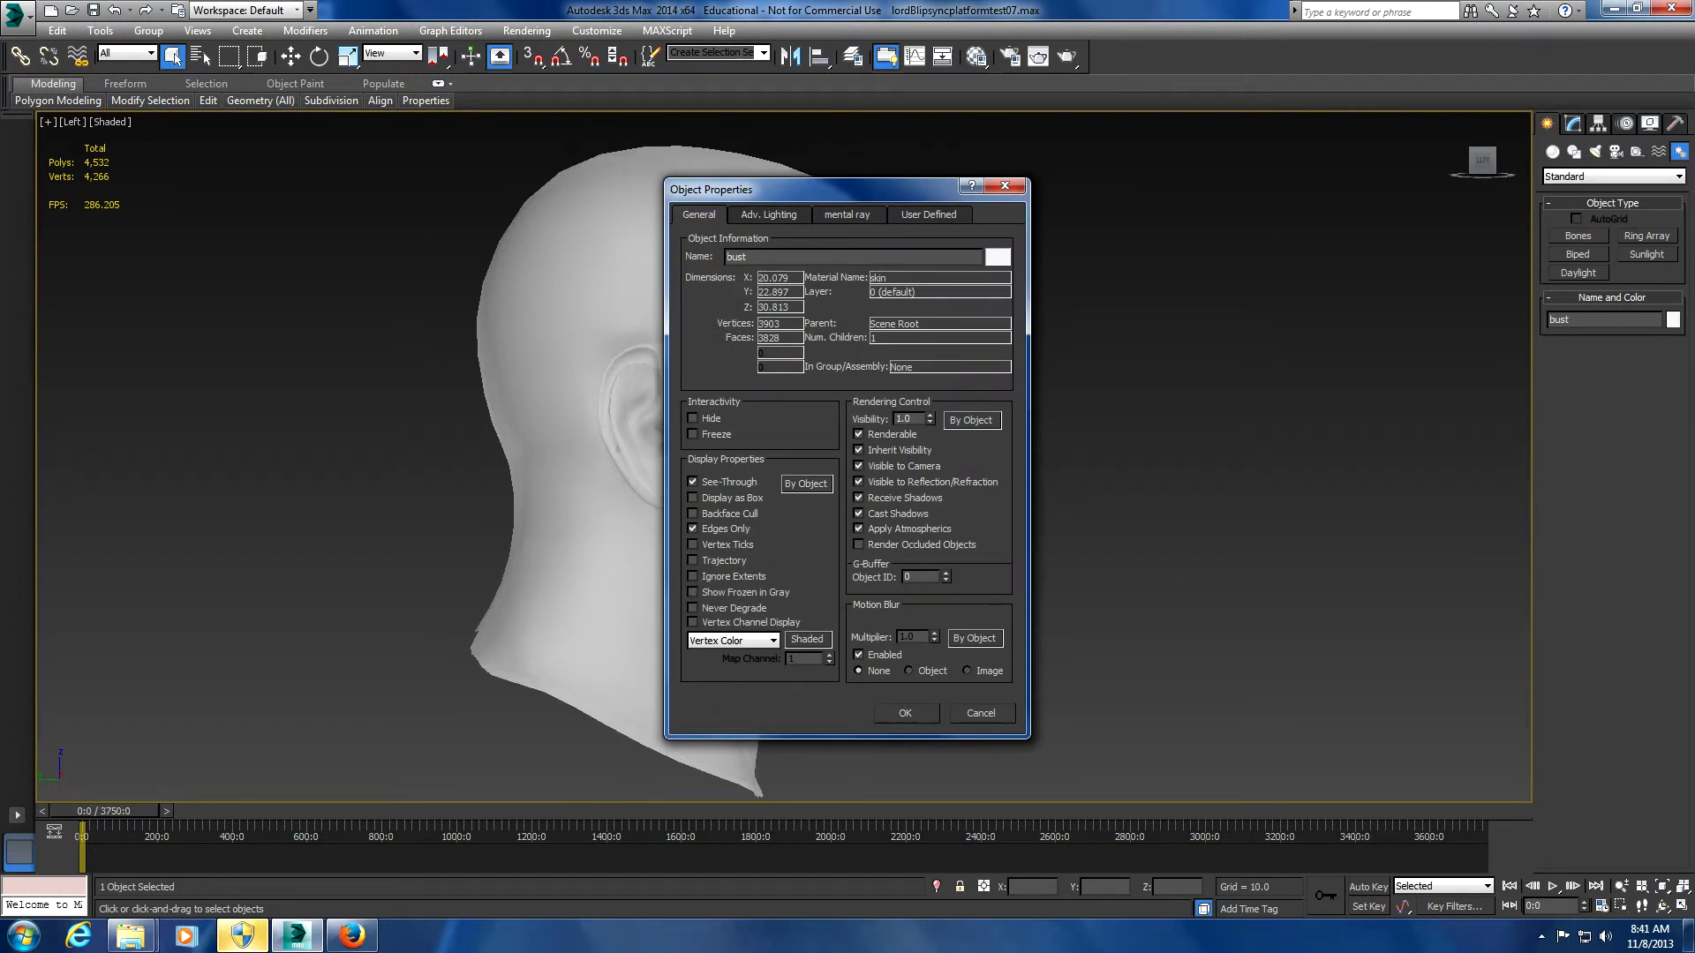
{"action": "left_click", "coordinate": [905, 713]}
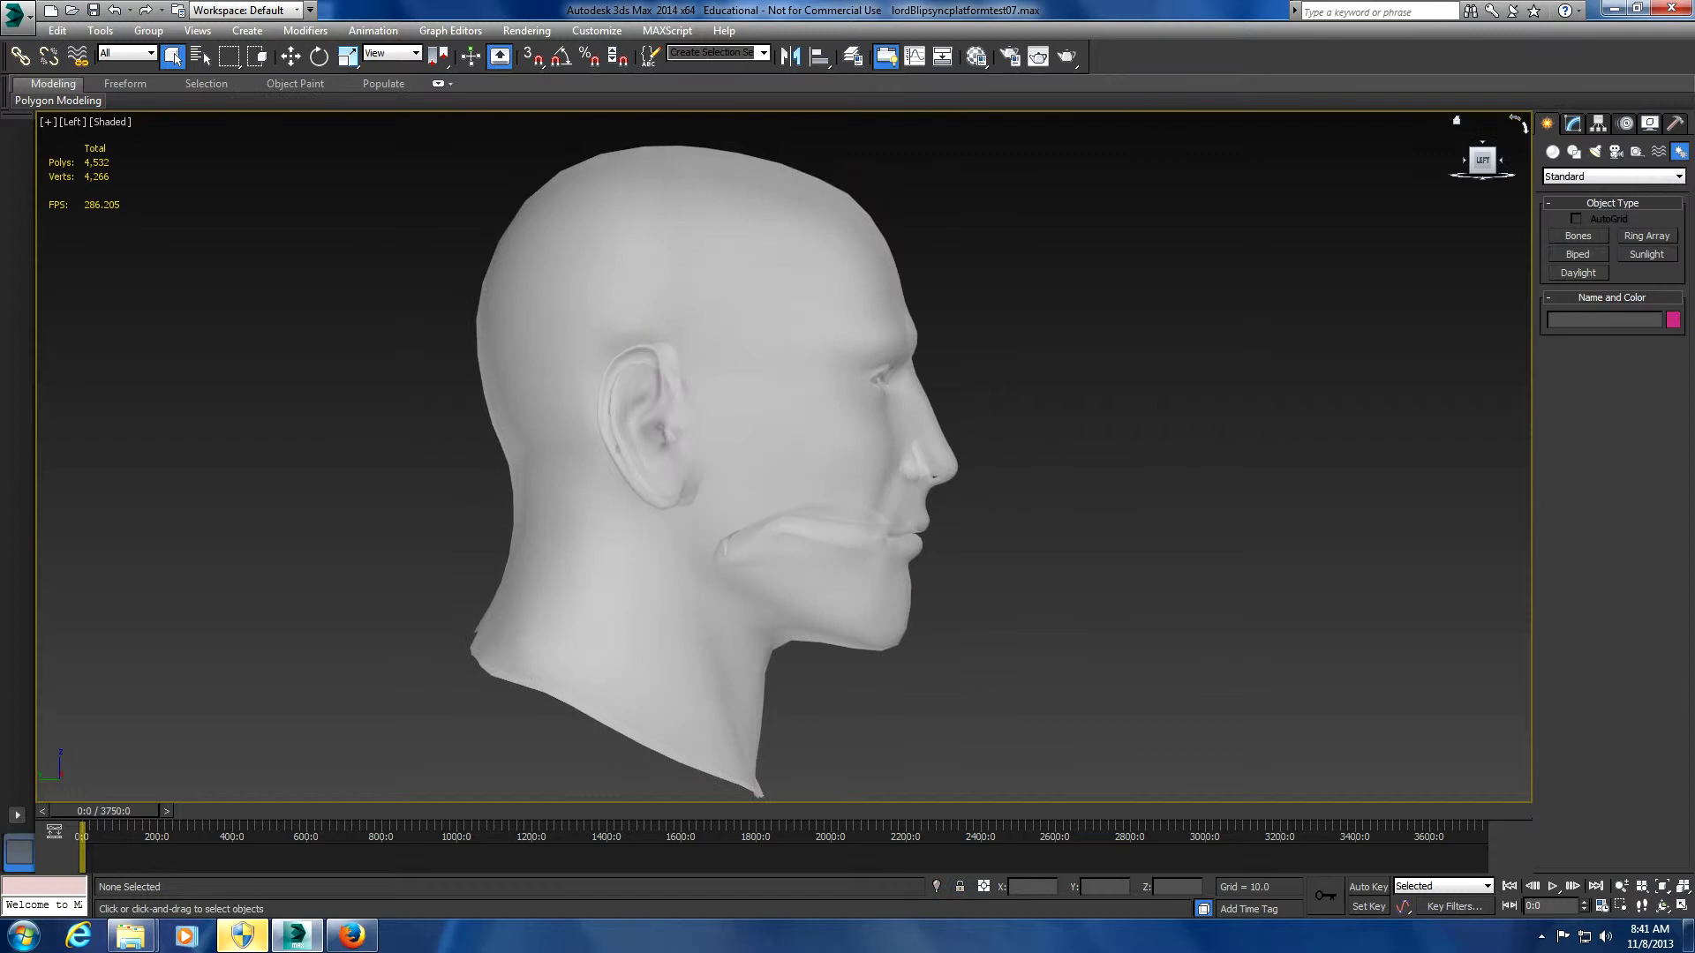
{"action": "left_click", "coordinate": [1579, 236]}
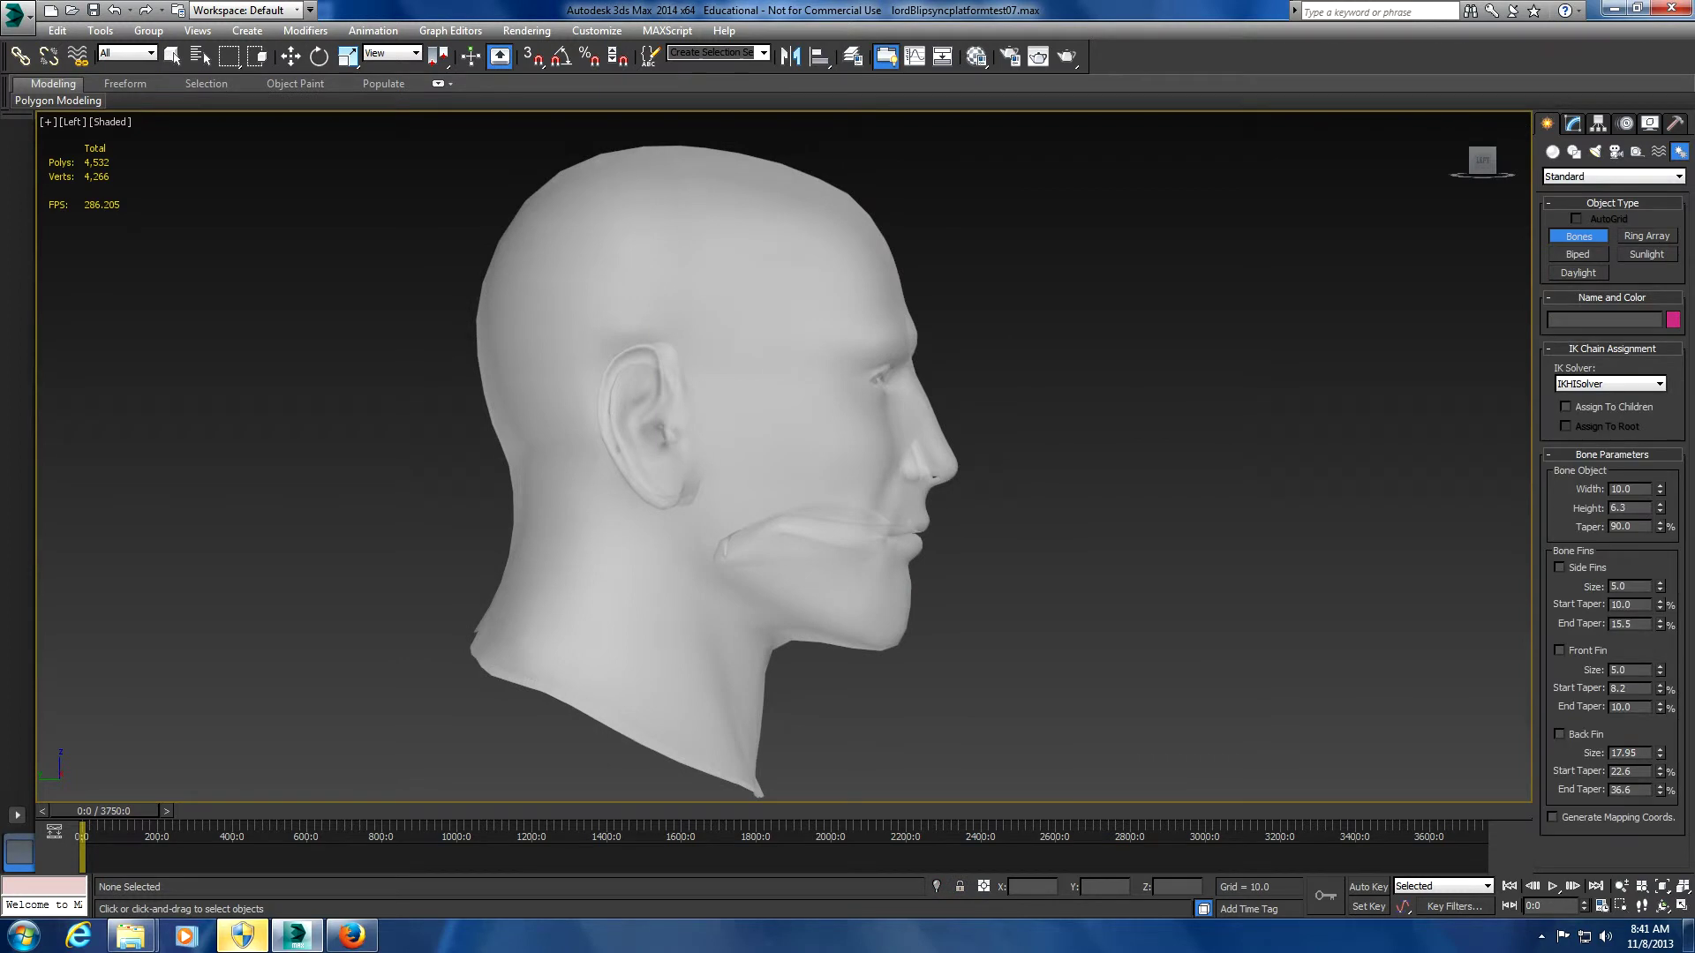
Draw bones from the temple to the mouth corner, the chin, and below the chin
{"action": "left_click", "coordinate": [651, 332]}
{"action": "left_click", "coordinate": [781, 508]}
{"action": "right_click", "coordinate": [782, 508]}
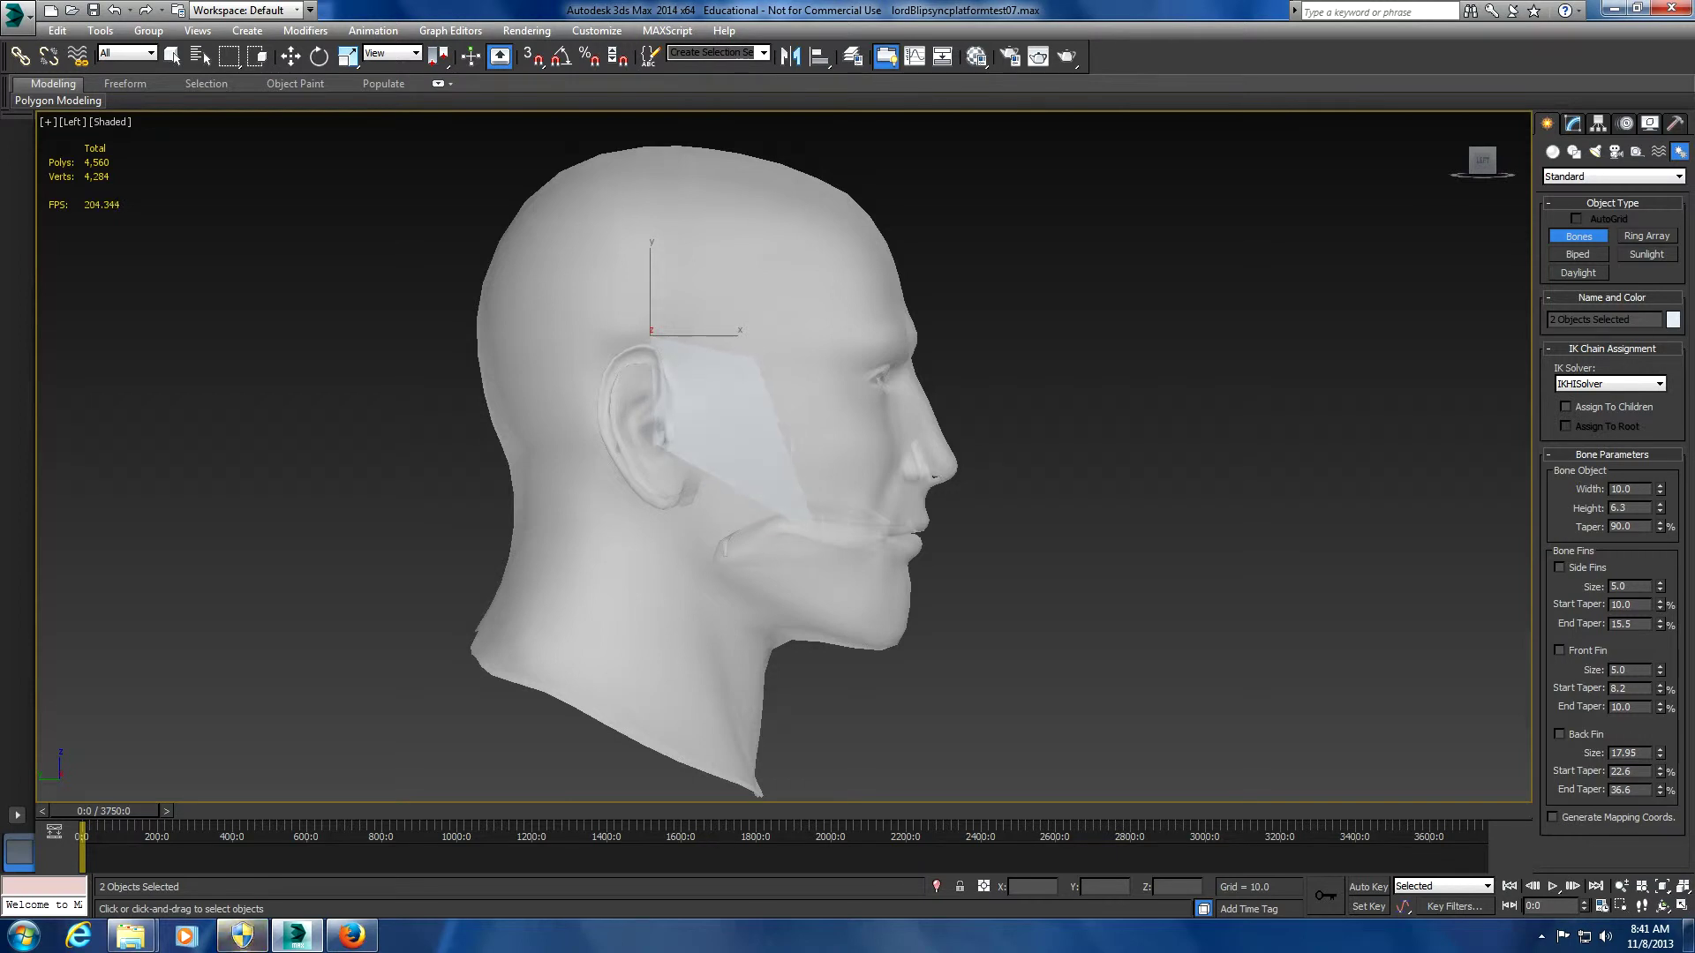
{"action": "left_click", "coordinate": [811, 528]}
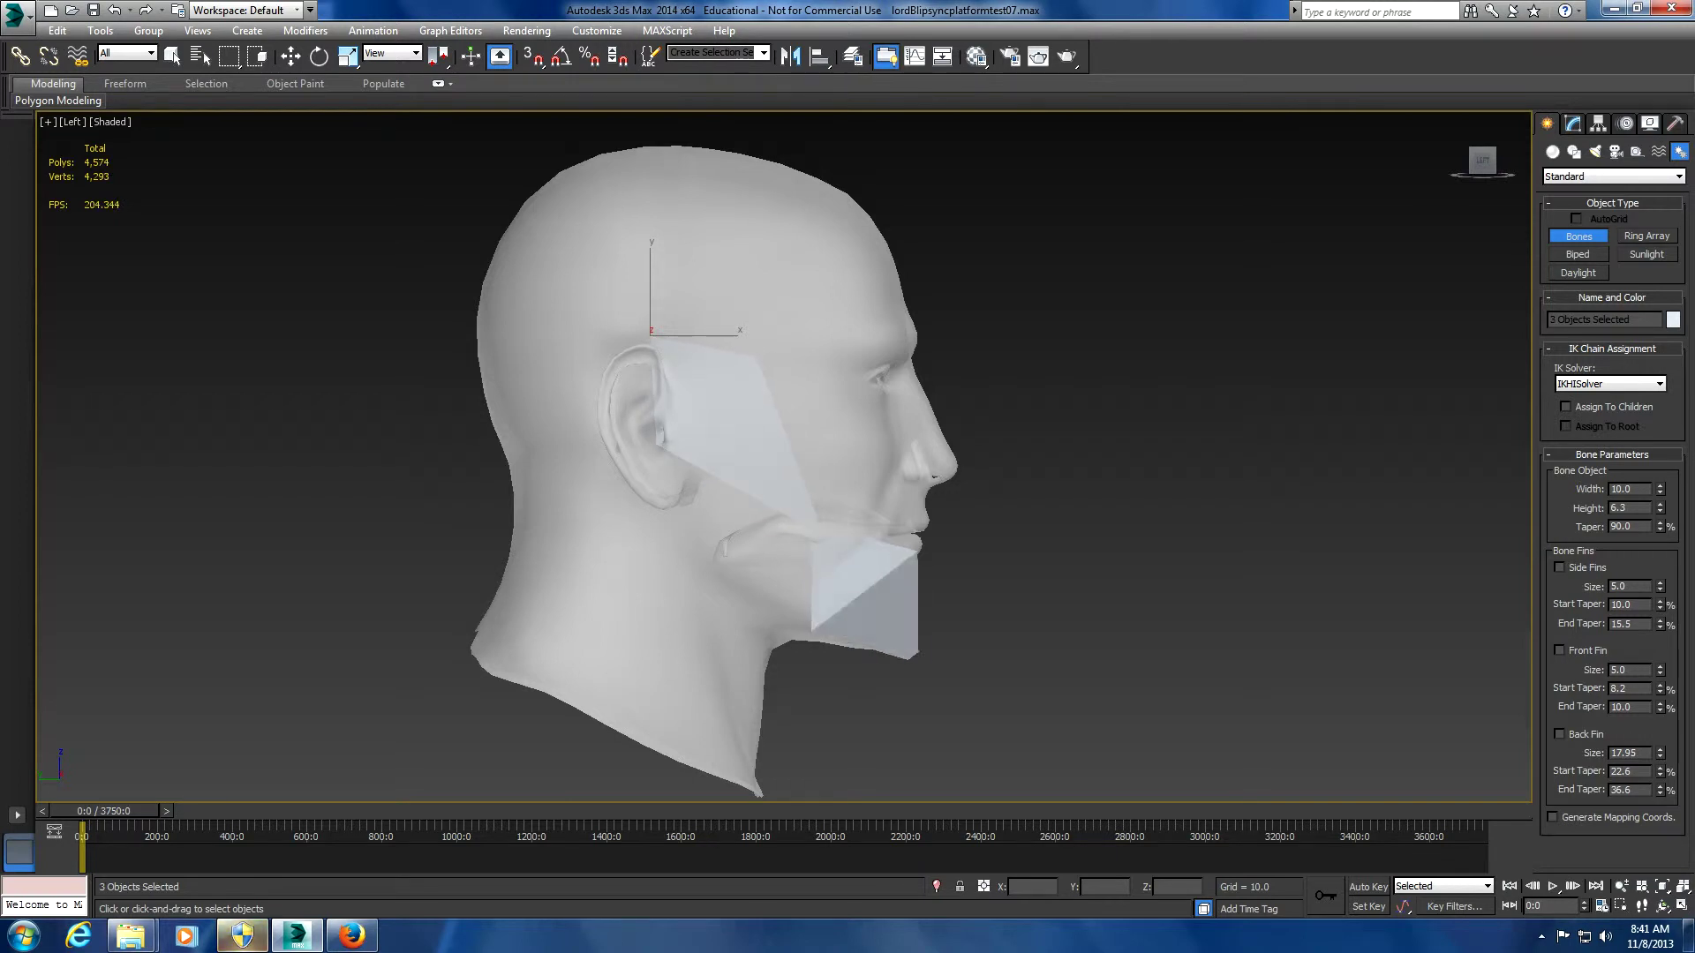
{"action": "left_click", "coordinate": [921, 668]}
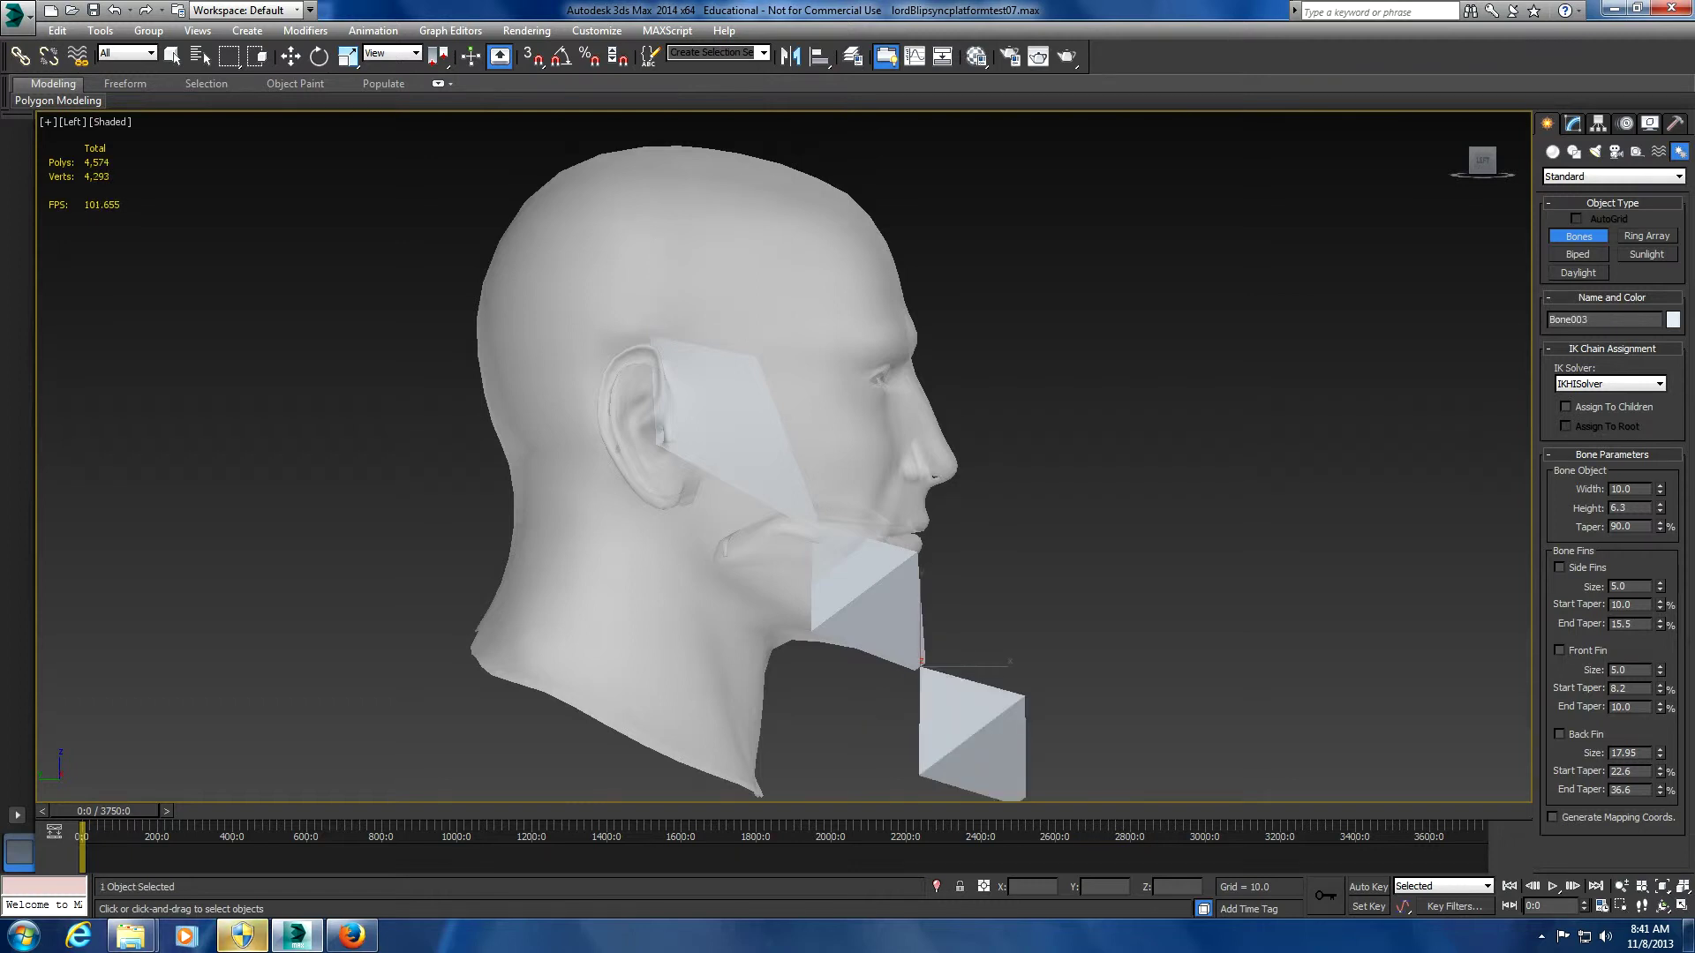
Orbit to a three-quarter view, switch to Select and Move, and select the whole bone chain
{"action": "middle_click_drag", "start_coordinate": [847, 459], "coordinate": [755, 461], "text": "alt"}
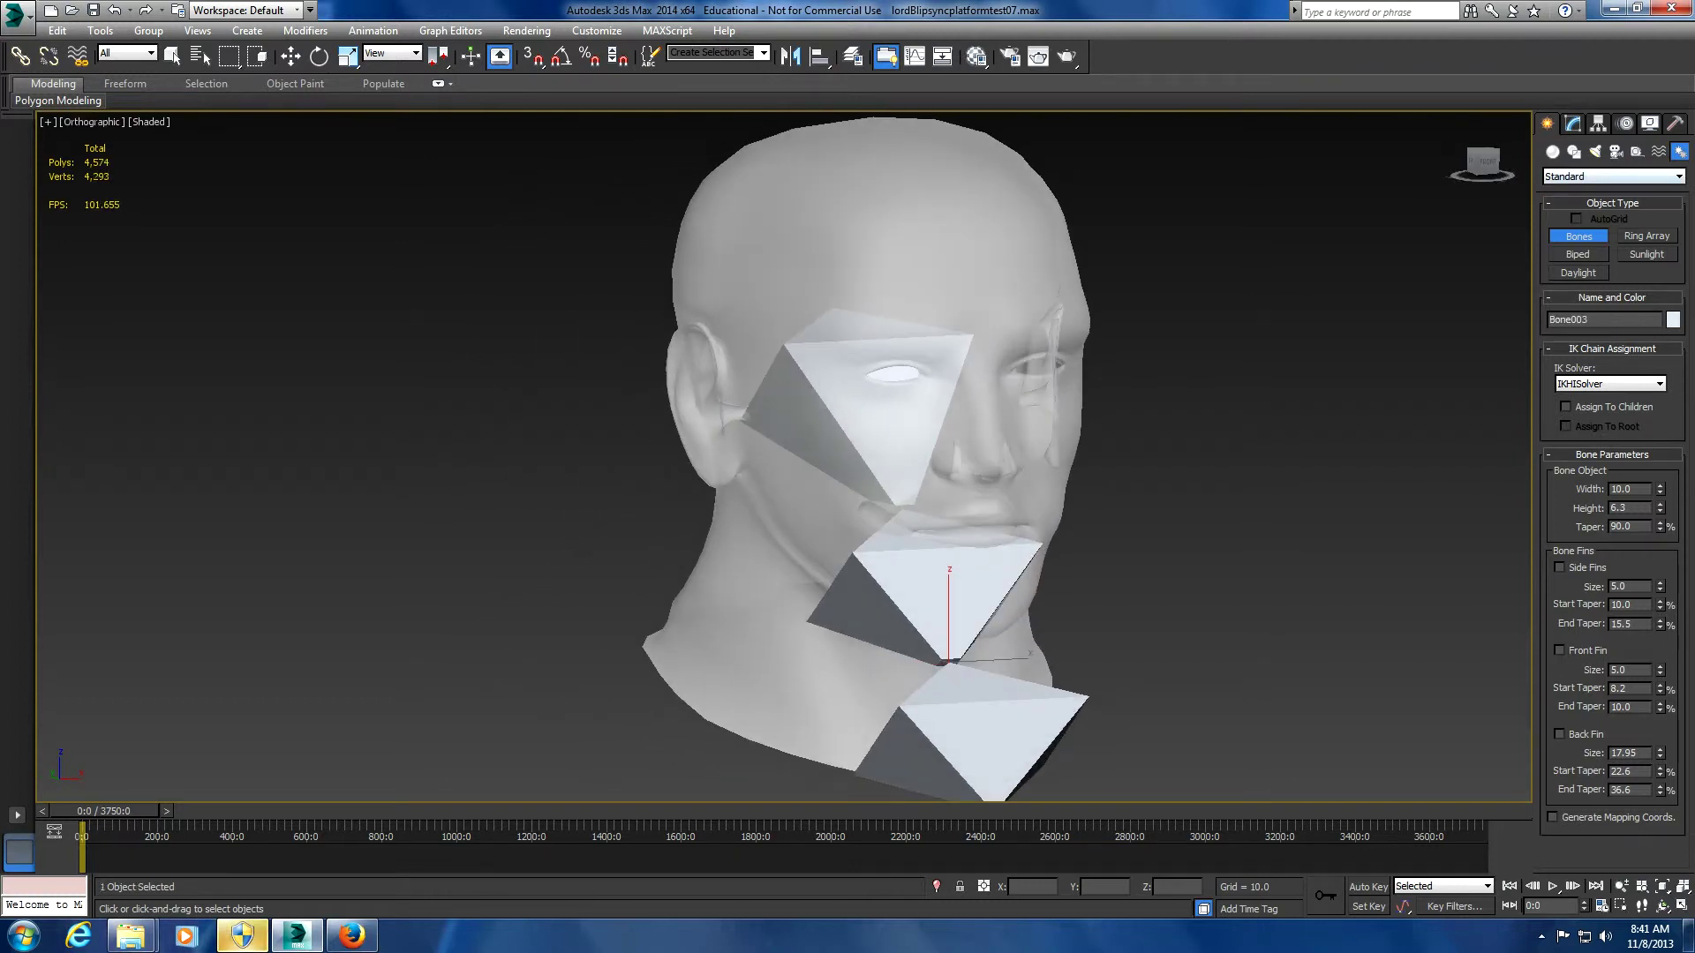
{"action": "left_click", "coordinate": [291, 56]}
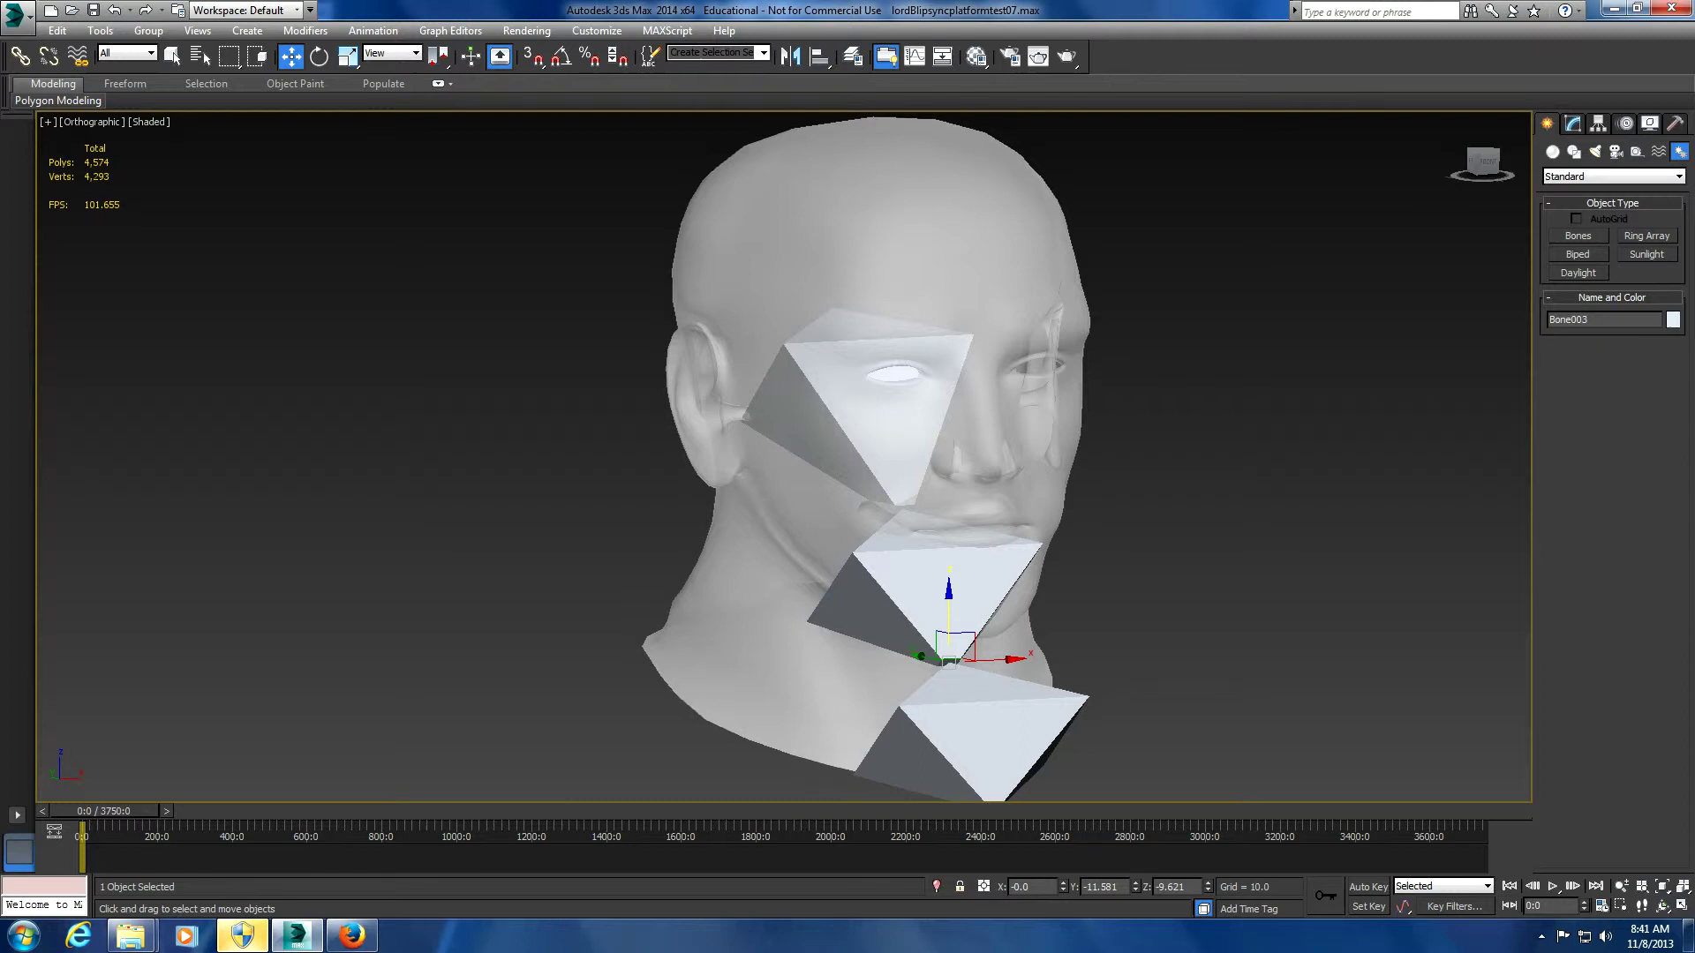
{"action": "left_click", "coordinate": [848, 406]}
{"action": "middle_click_drag", "start_coordinate": [847, 459], "coordinate": [935, 459], "text": "alt"}
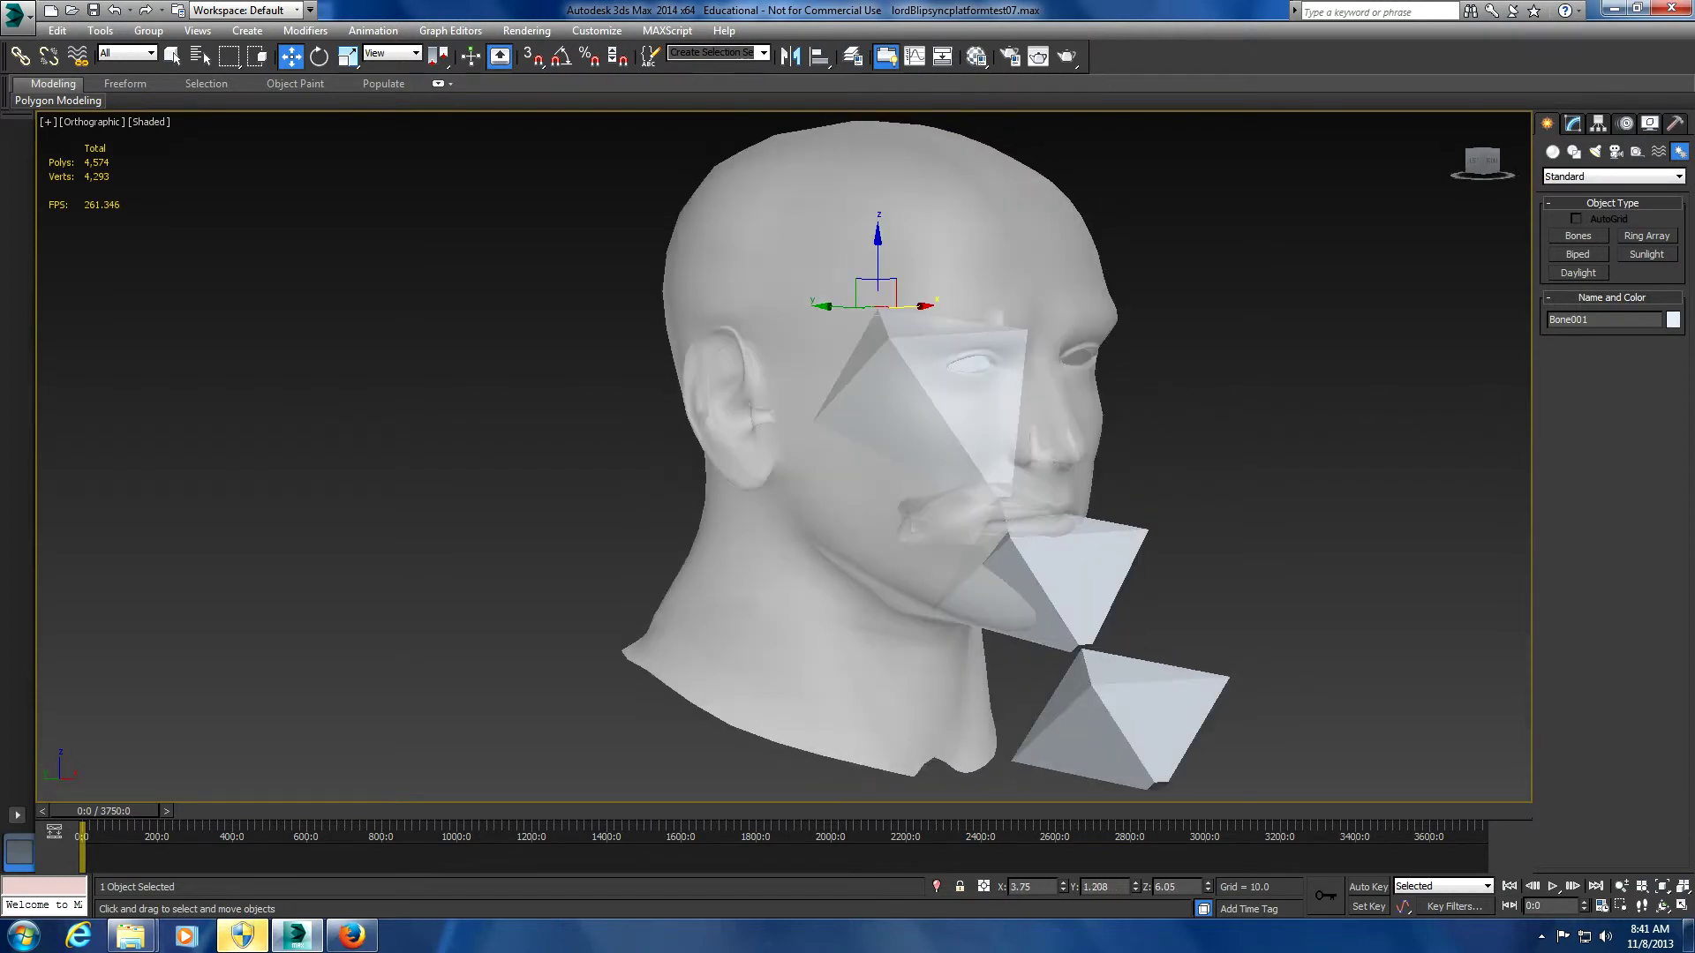
{"action": "key", "text": "ctrl+a"}
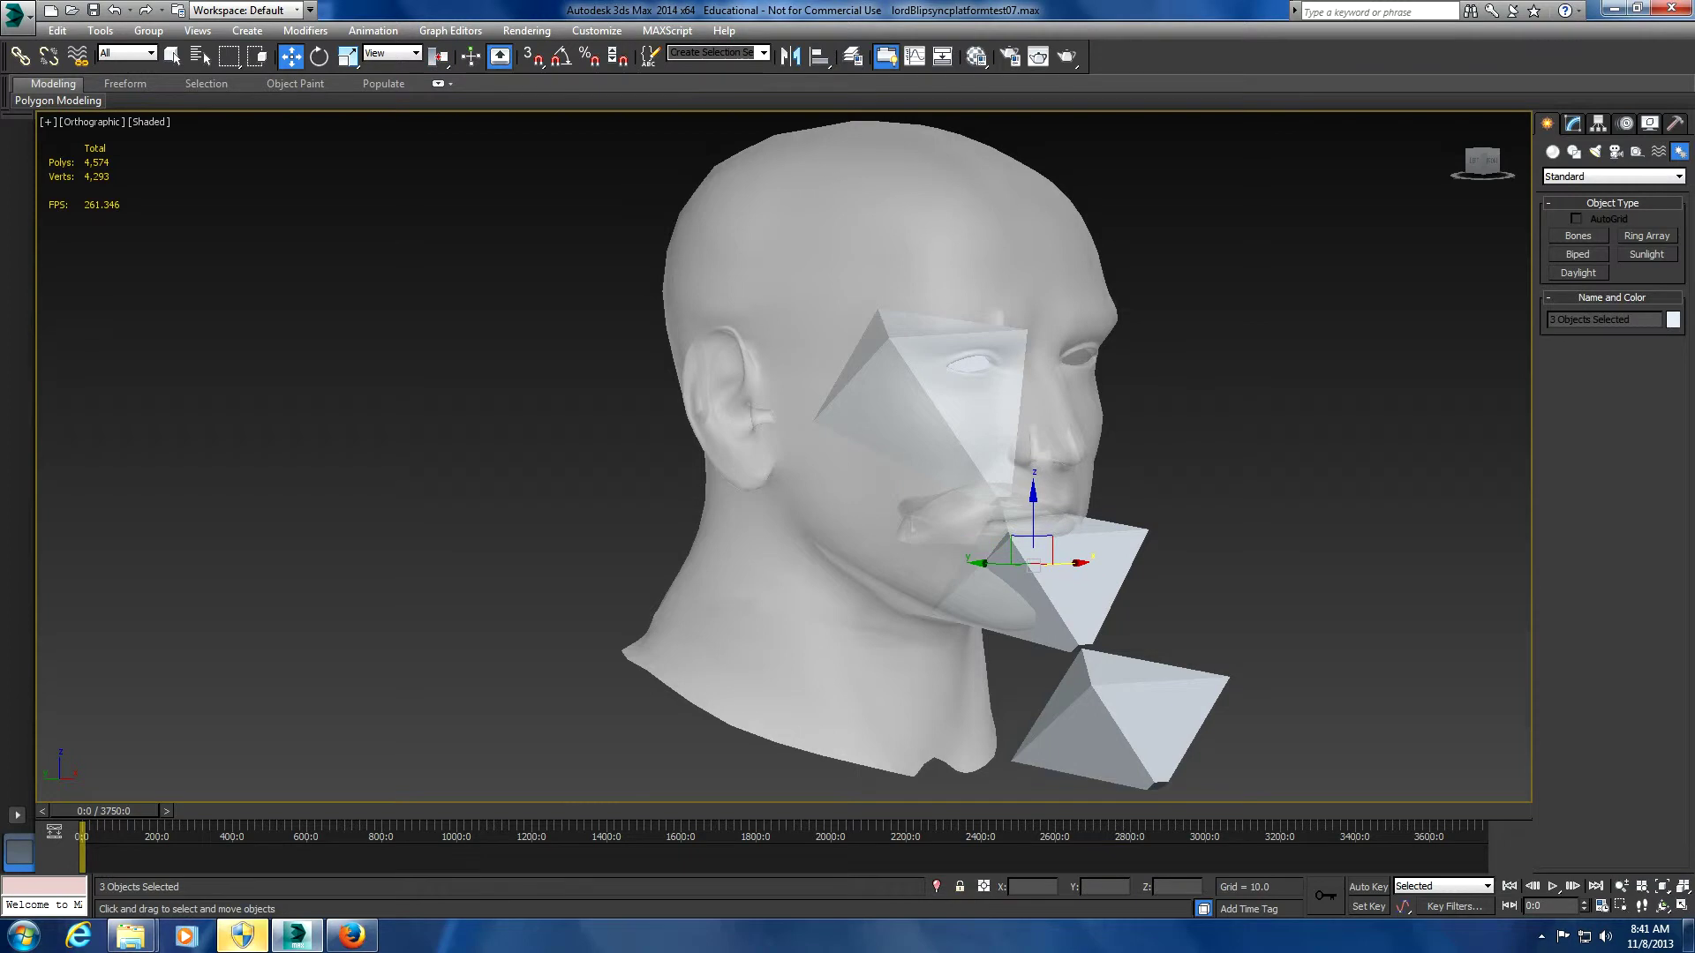
{"action": "left_click", "coordinate": [372, 30]}
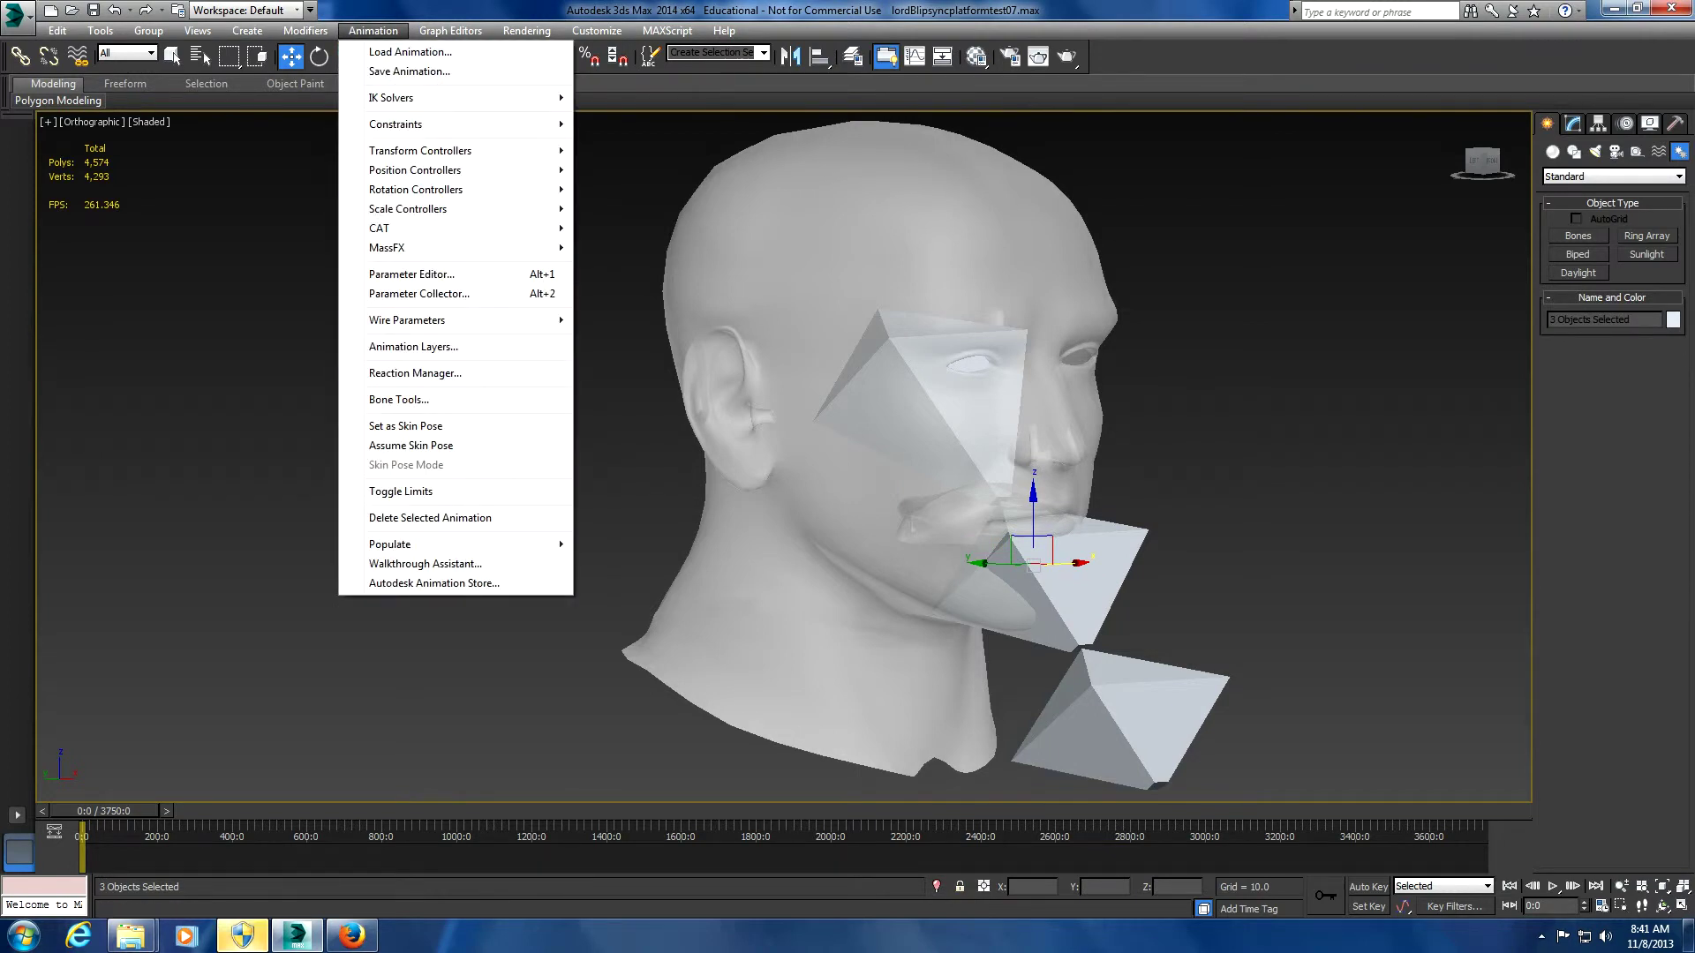
Open Bone Tools, expand the fin settings, and turn on Bone Edit Mode
{"action": "left_click", "coordinate": [399, 399]}
{"action": "left_click", "coordinate": [143, 474]}
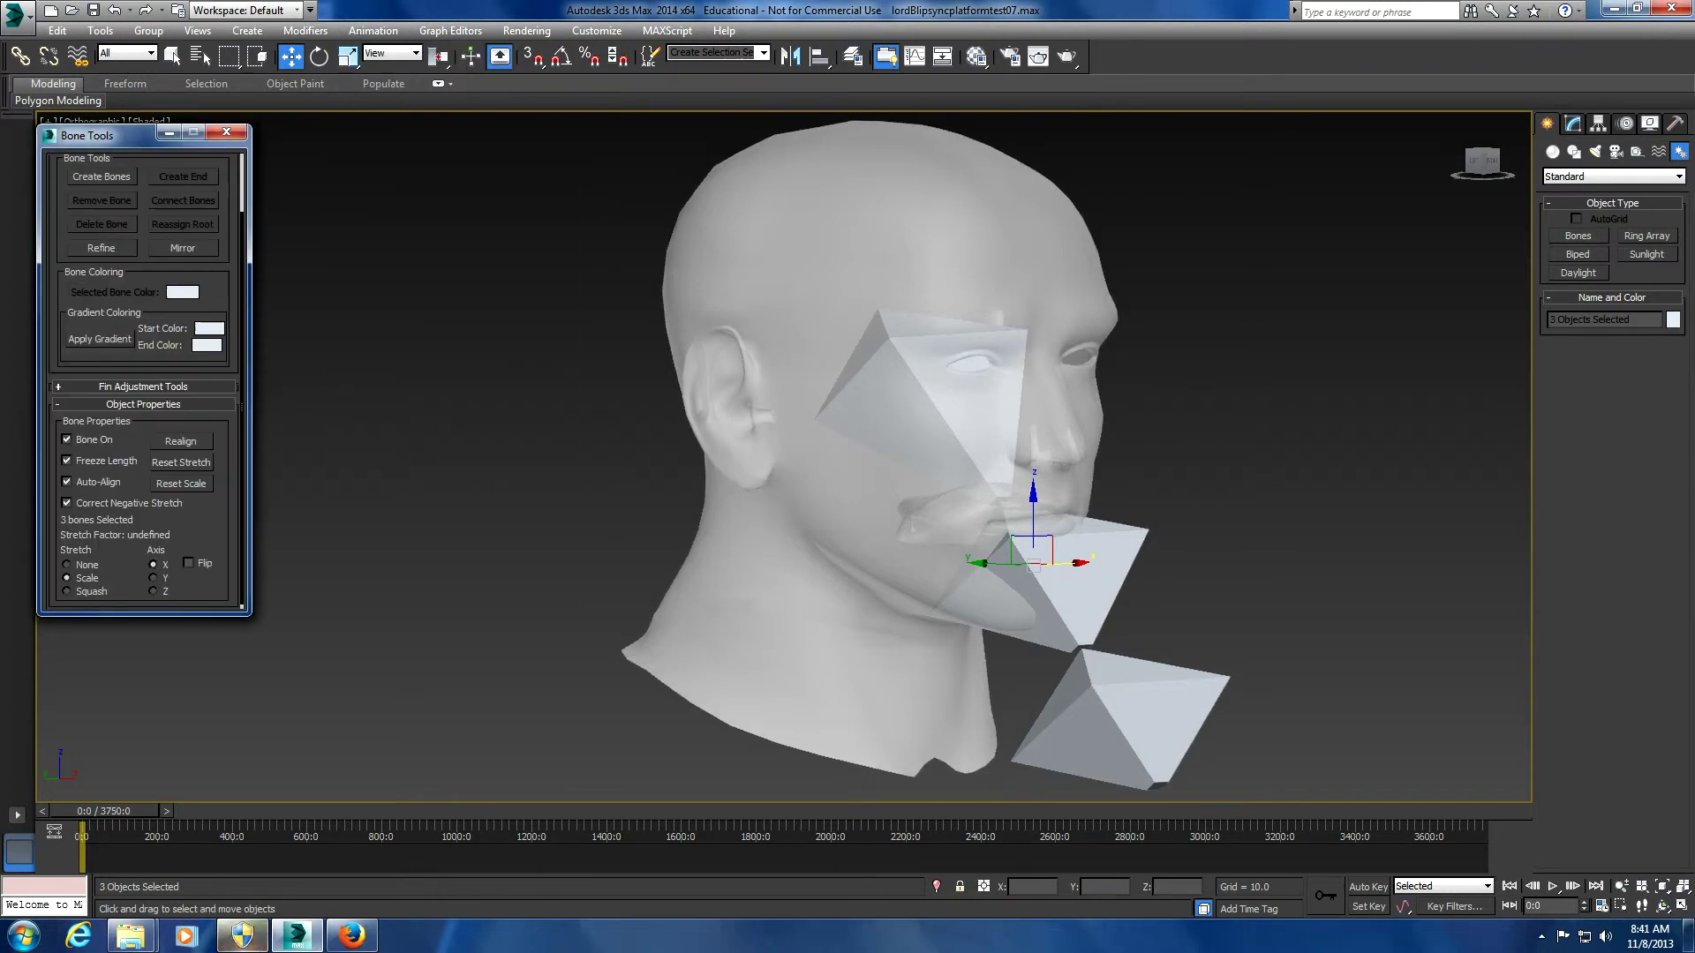
{"action": "scroll", "coordinate": [143, 379], "scroll_direction": "down", "scroll_amount": 1}
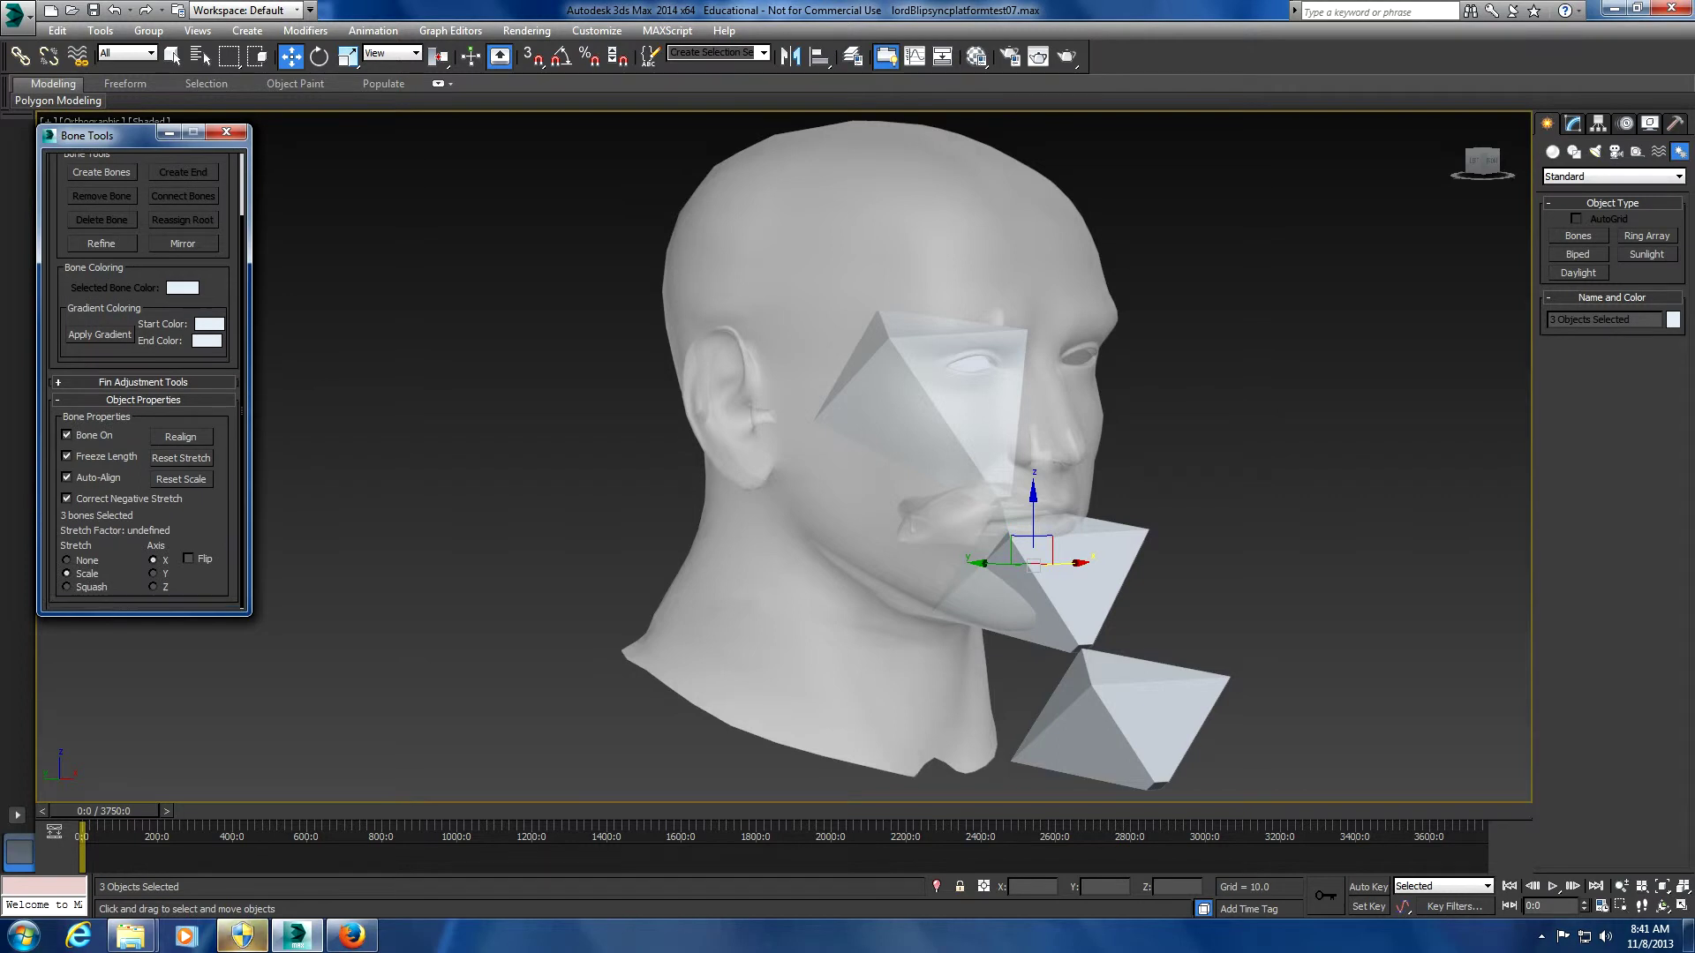
{"action": "left_click", "coordinate": [143, 381]}
{"action": "left_click_drag", "start_coordinate": [186, 375], "coordinate": [186, 414]}
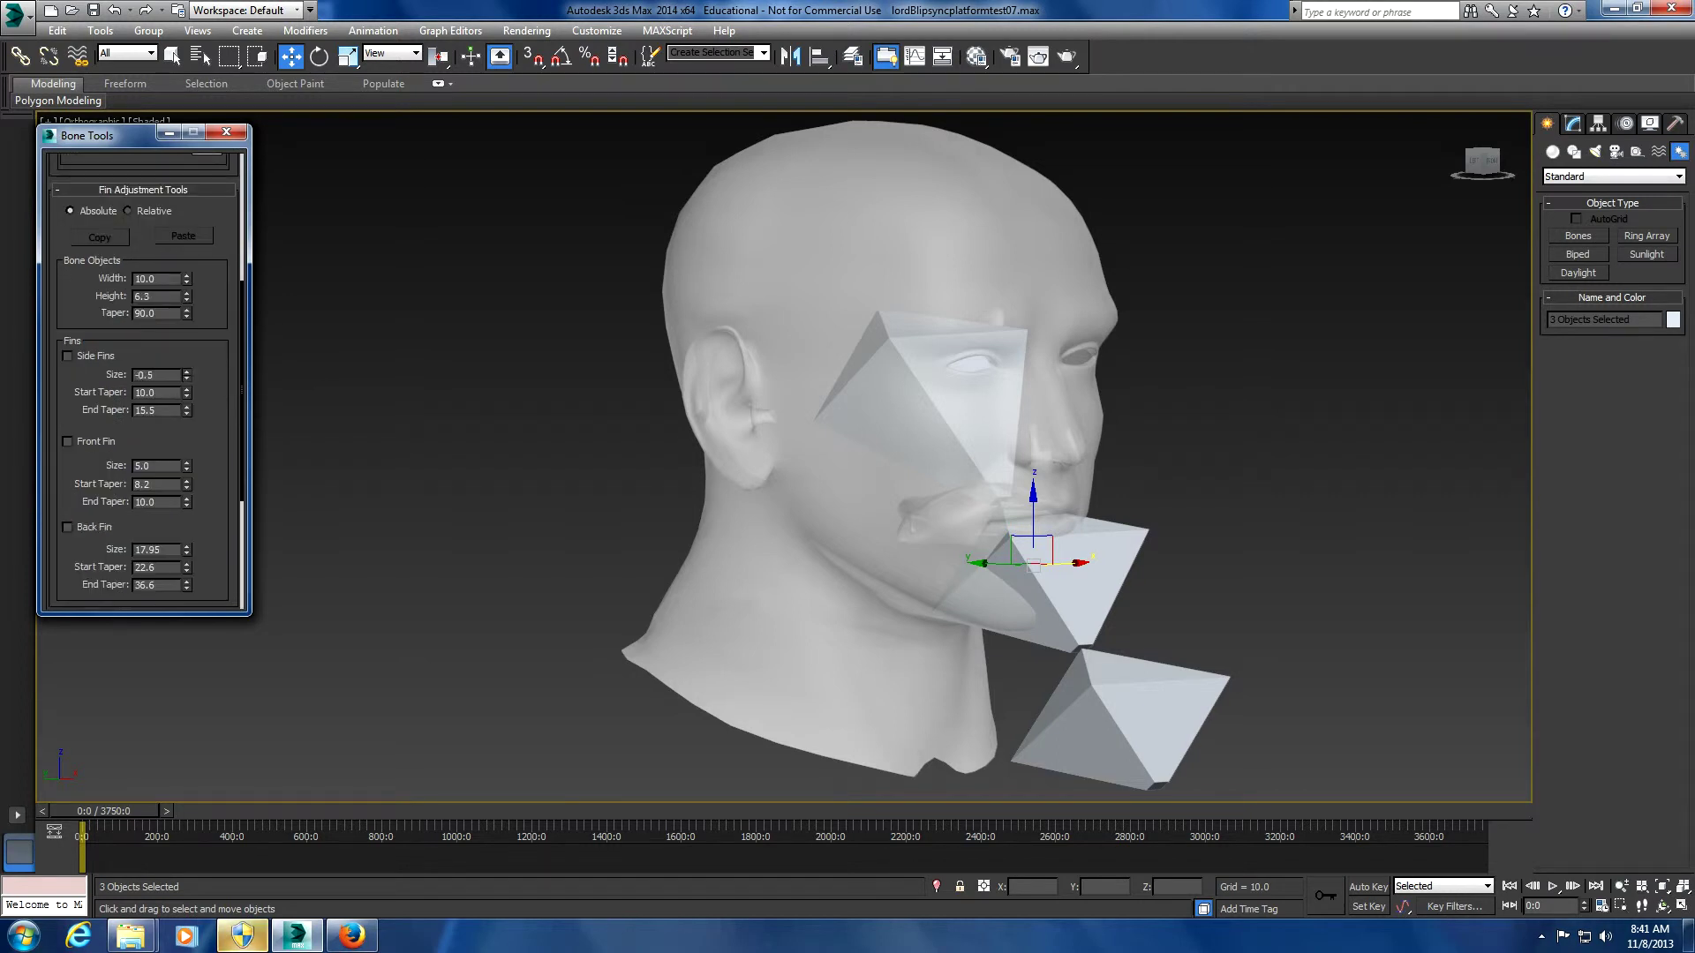
{"action": "scroll", "coordinate": [143, 380], "scroll_direction": "up", "scroll_amount": 5}
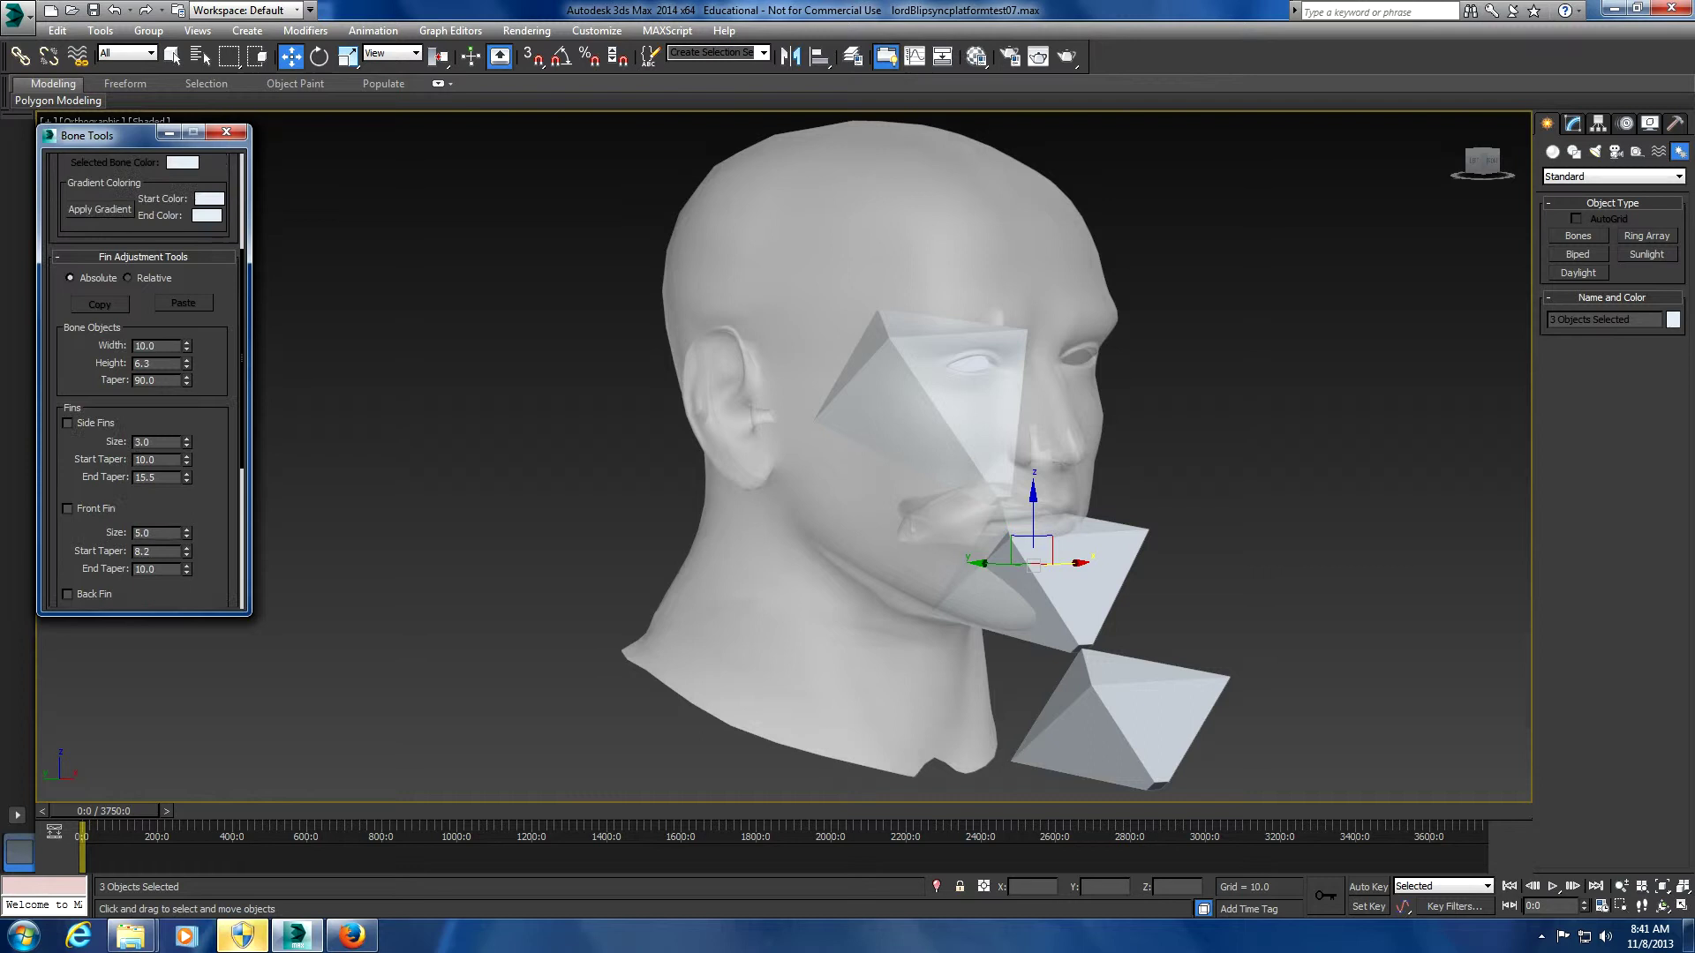
{"action": "left_click", "coordinate": [134, 178]}
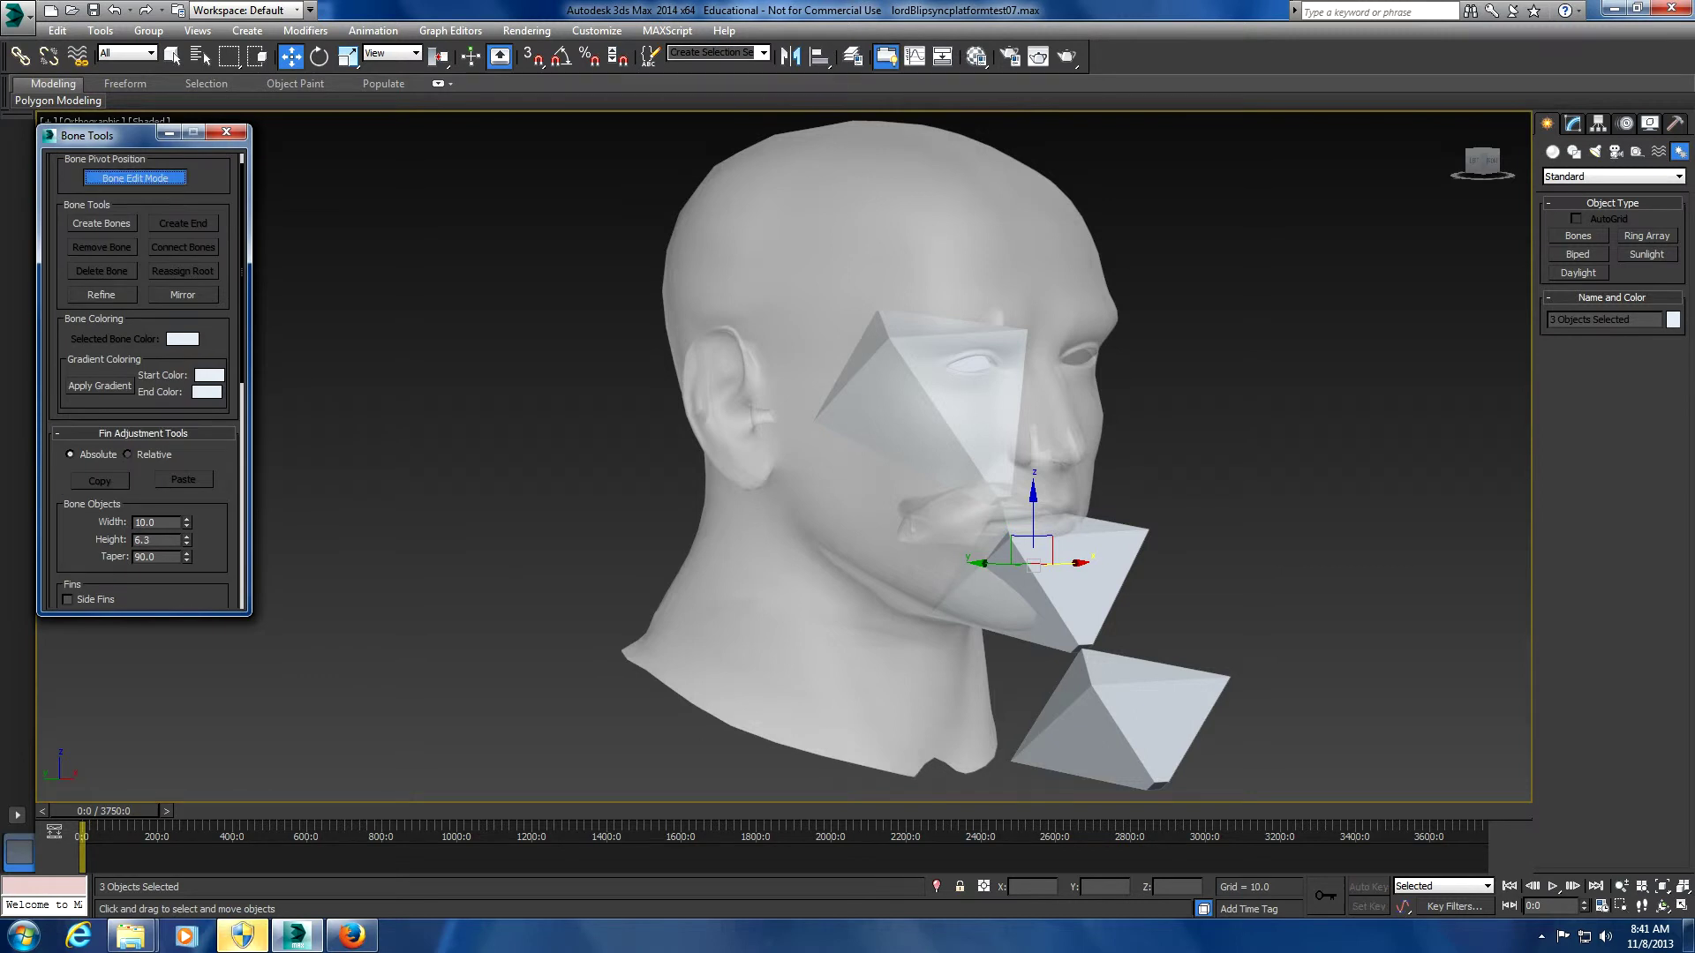
{"action": "key", "text": "ctrl+z"}
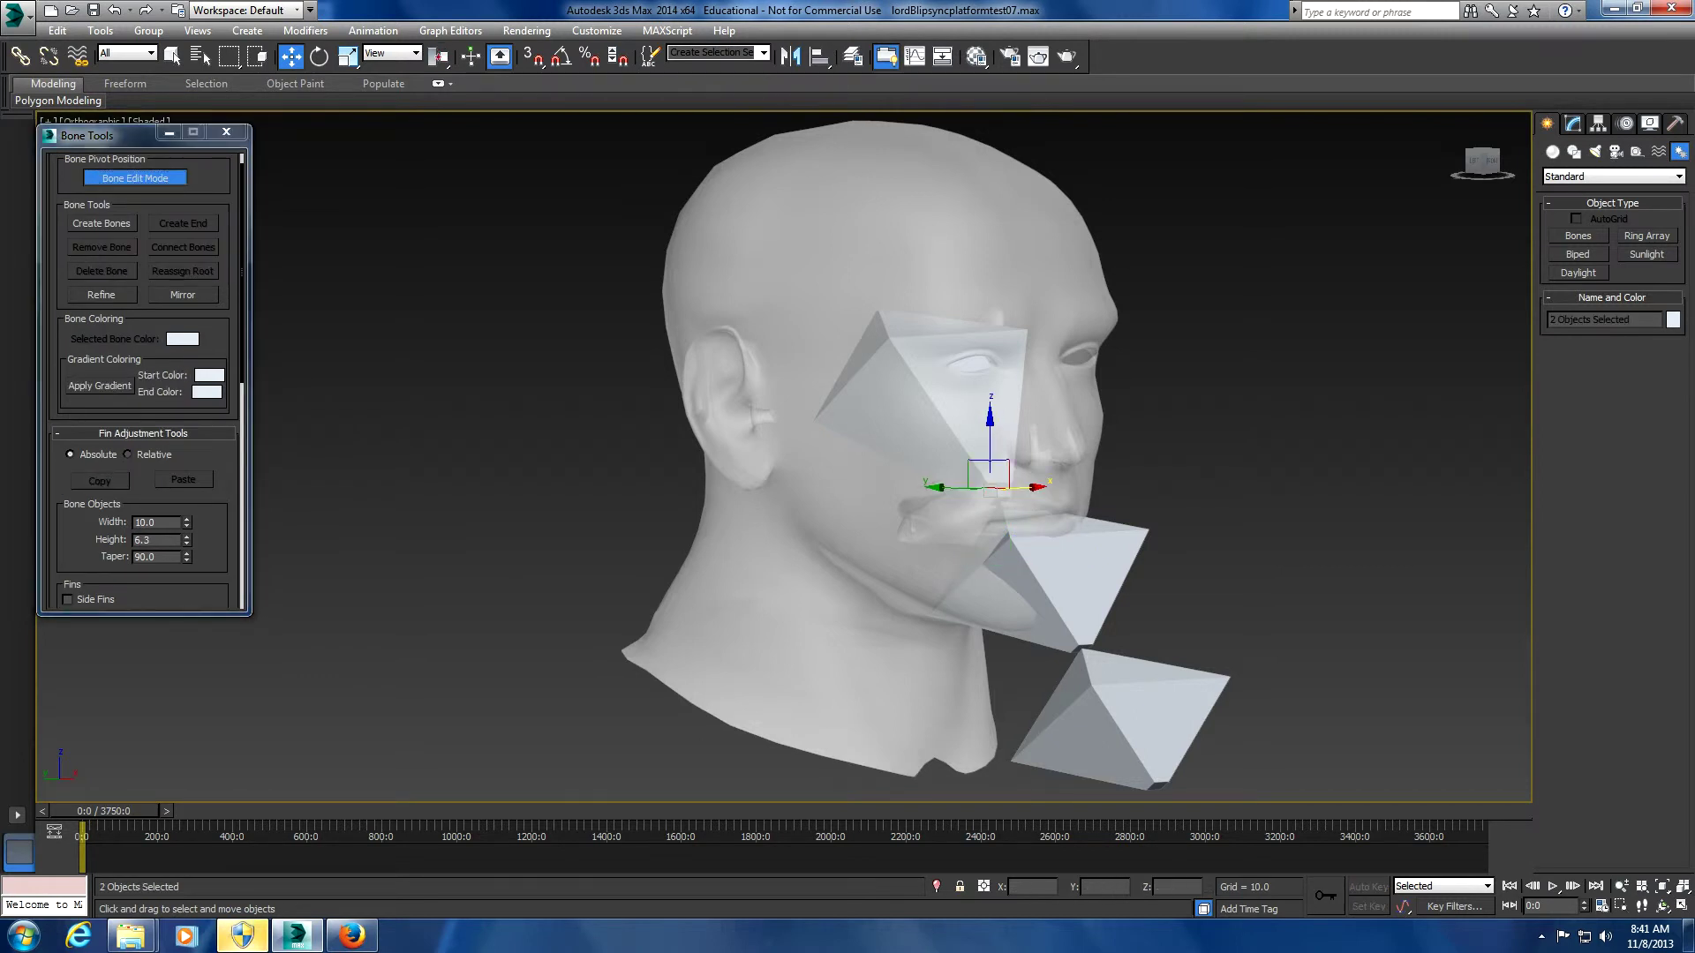
{"action": "key", "text": "ctrl+y"}
Narrow the bones to width 4.7, with side fin size -1.2 and front fin size 0.4
{"action": "left_click_drag", "start_coordinate": [186, 522], "coordinate": [186, 542]}
{"action": "scroll", "coordinate": [141, 442], "scroll_direction": "down", "scroll_amount": 5}
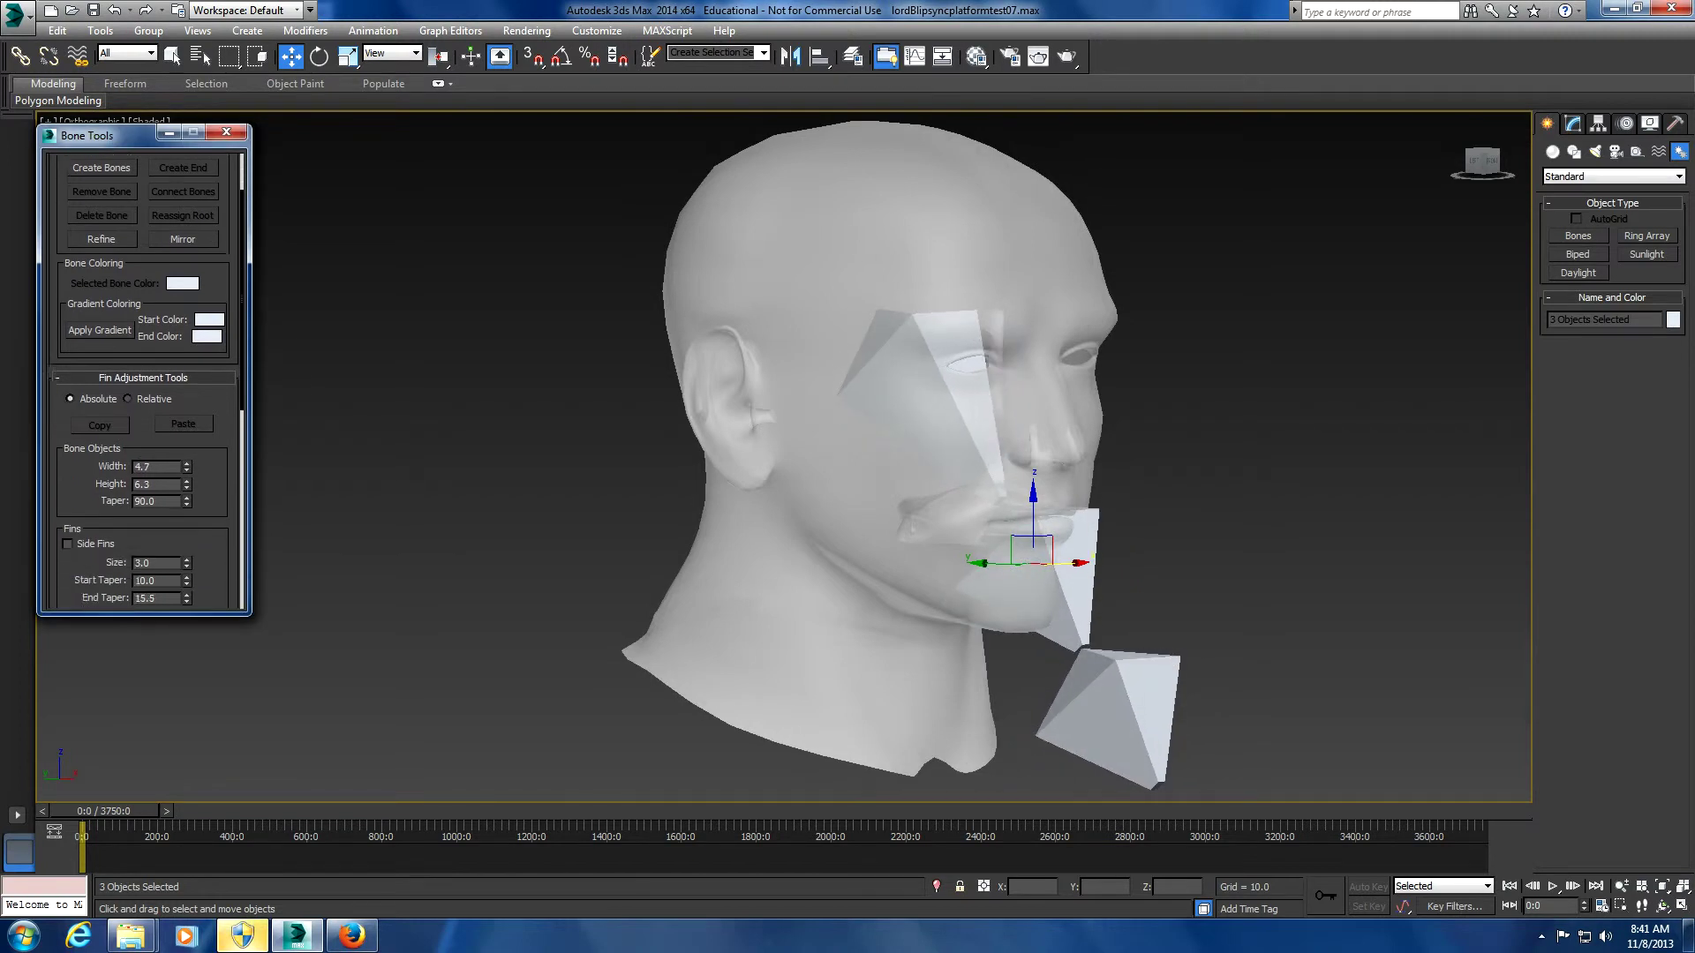
{"action": "left_click_drag", "start_coordinate": [186, 444], "coordinate": [187, 459]}
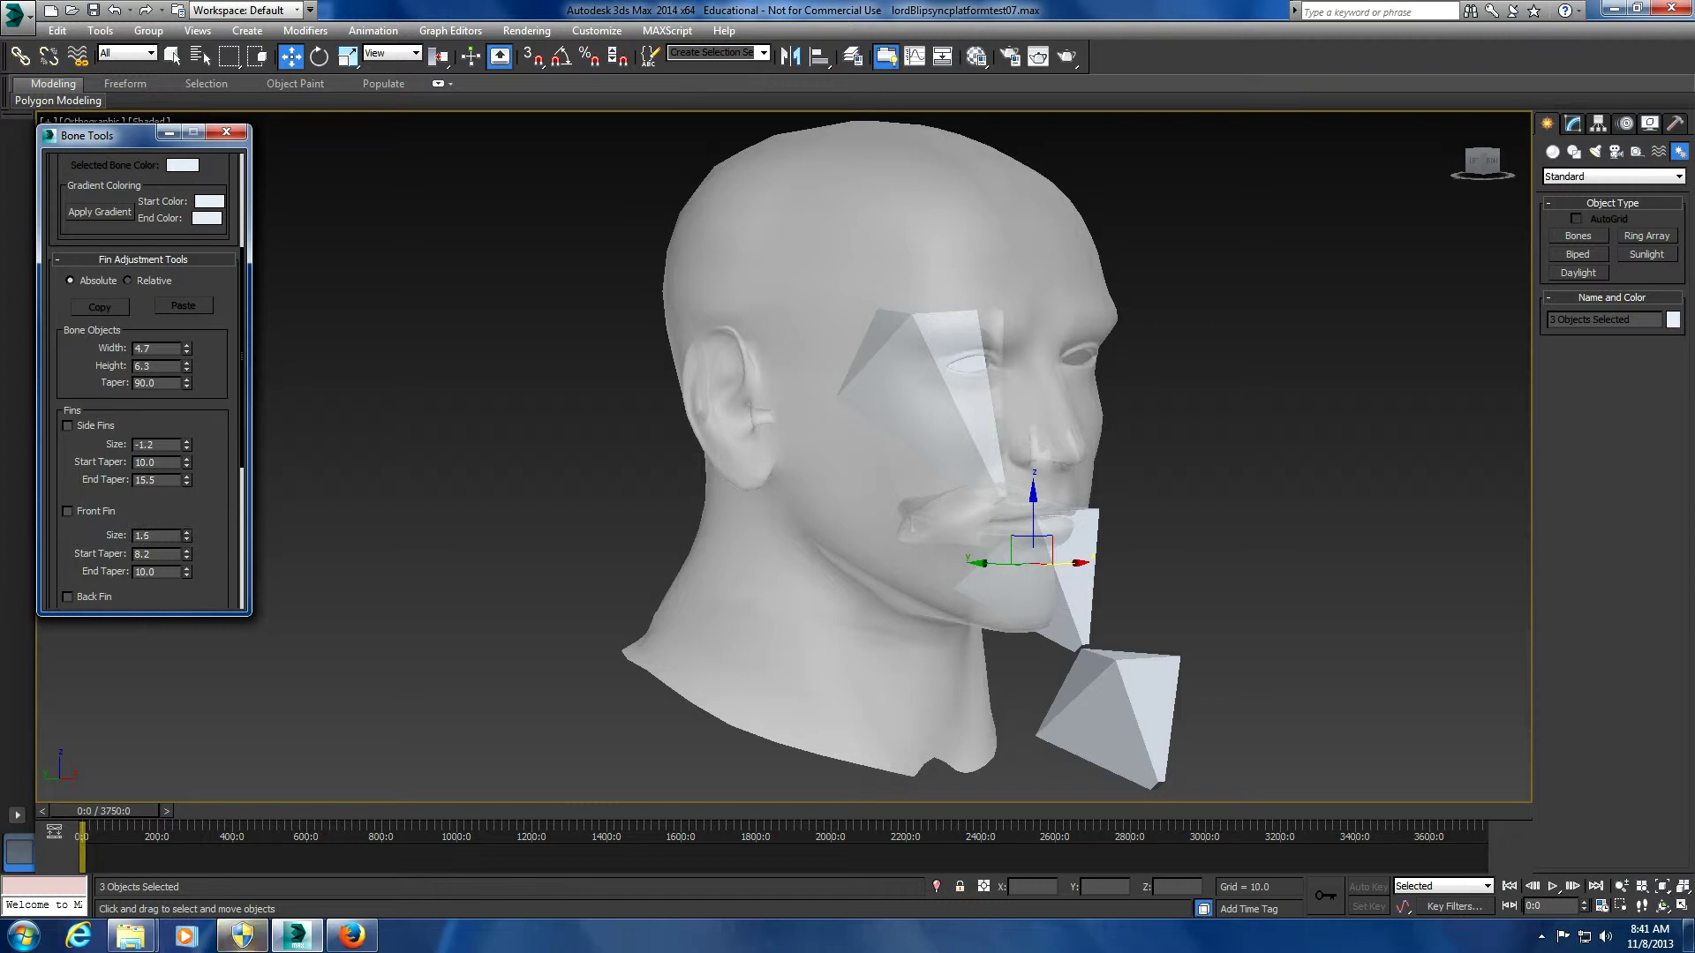
{"action": "left_click_drag", "start_coordinate": [186, 535], "coordinate": [186, 546]}
{"action": "scroll", "coordinate": [141, 380], "scroll_direction": "up", "scroll_amount": 5}
{"action": "middle_click_drag", "start_coordinate": [1015, 441], "coordinate": [900, 442], "text": "alt"}
Nudge Bone001 along X with Bone Edit Mode turned off, checking from a side profile
{"action": "left_click", "coordinate": [1026, 371]}
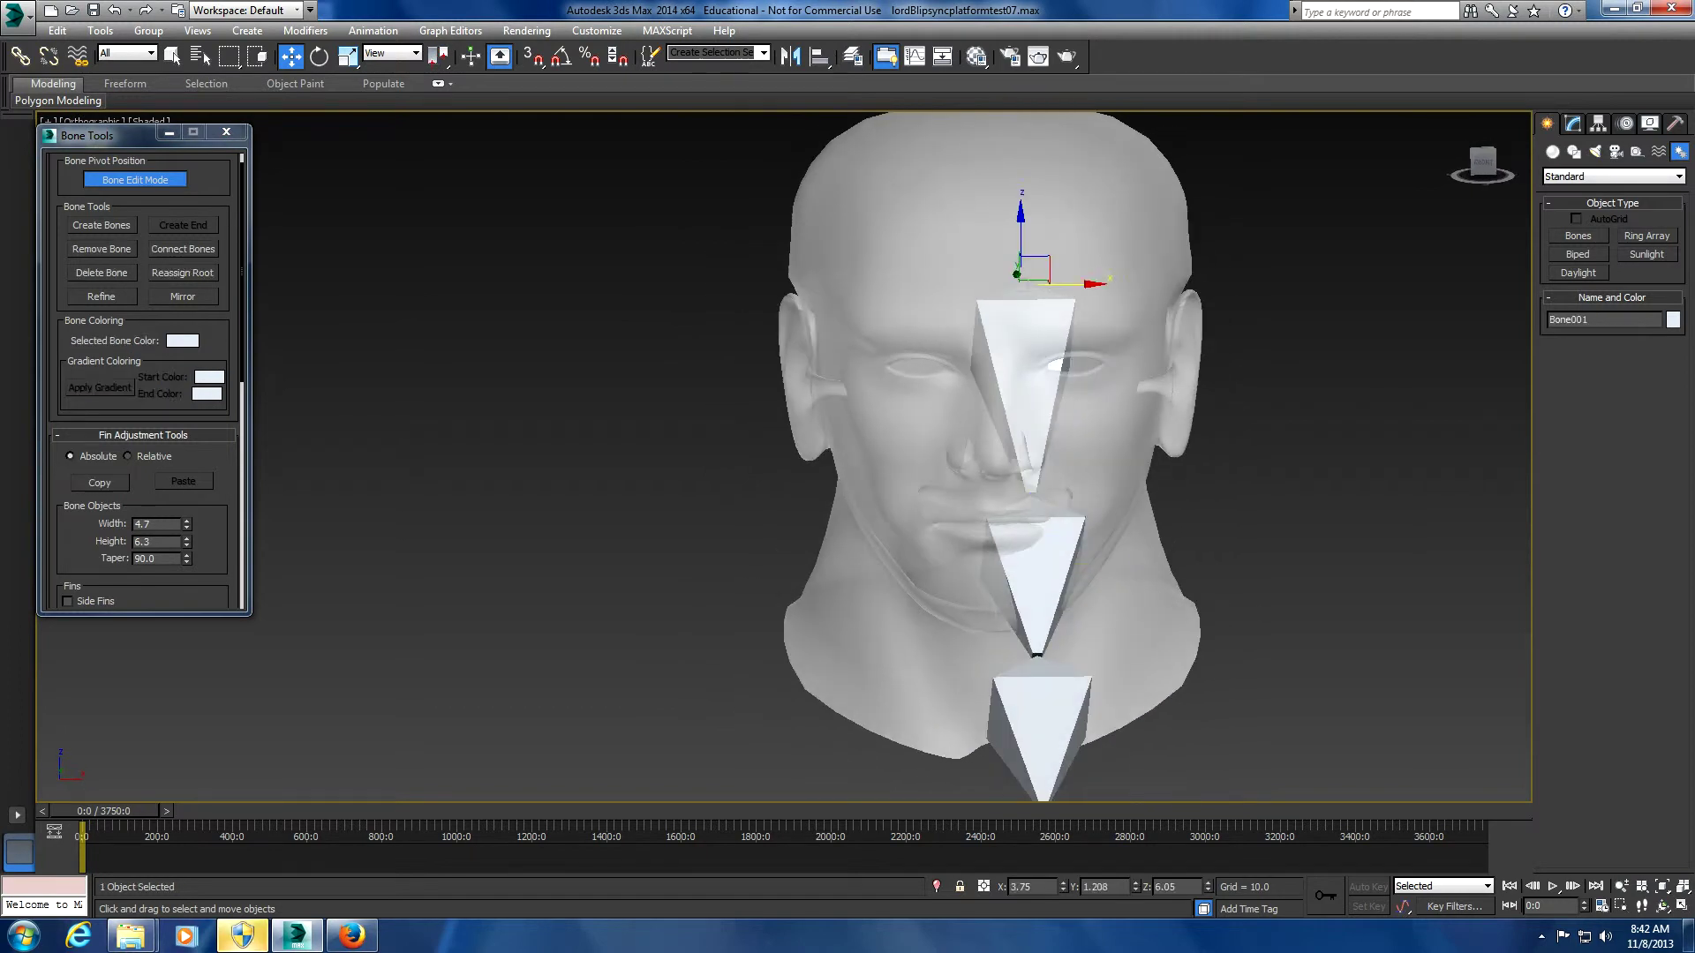
{"action": "left_click_drag", "start_coordinate": [1069, 283], "coordinate": [1078, 284]}
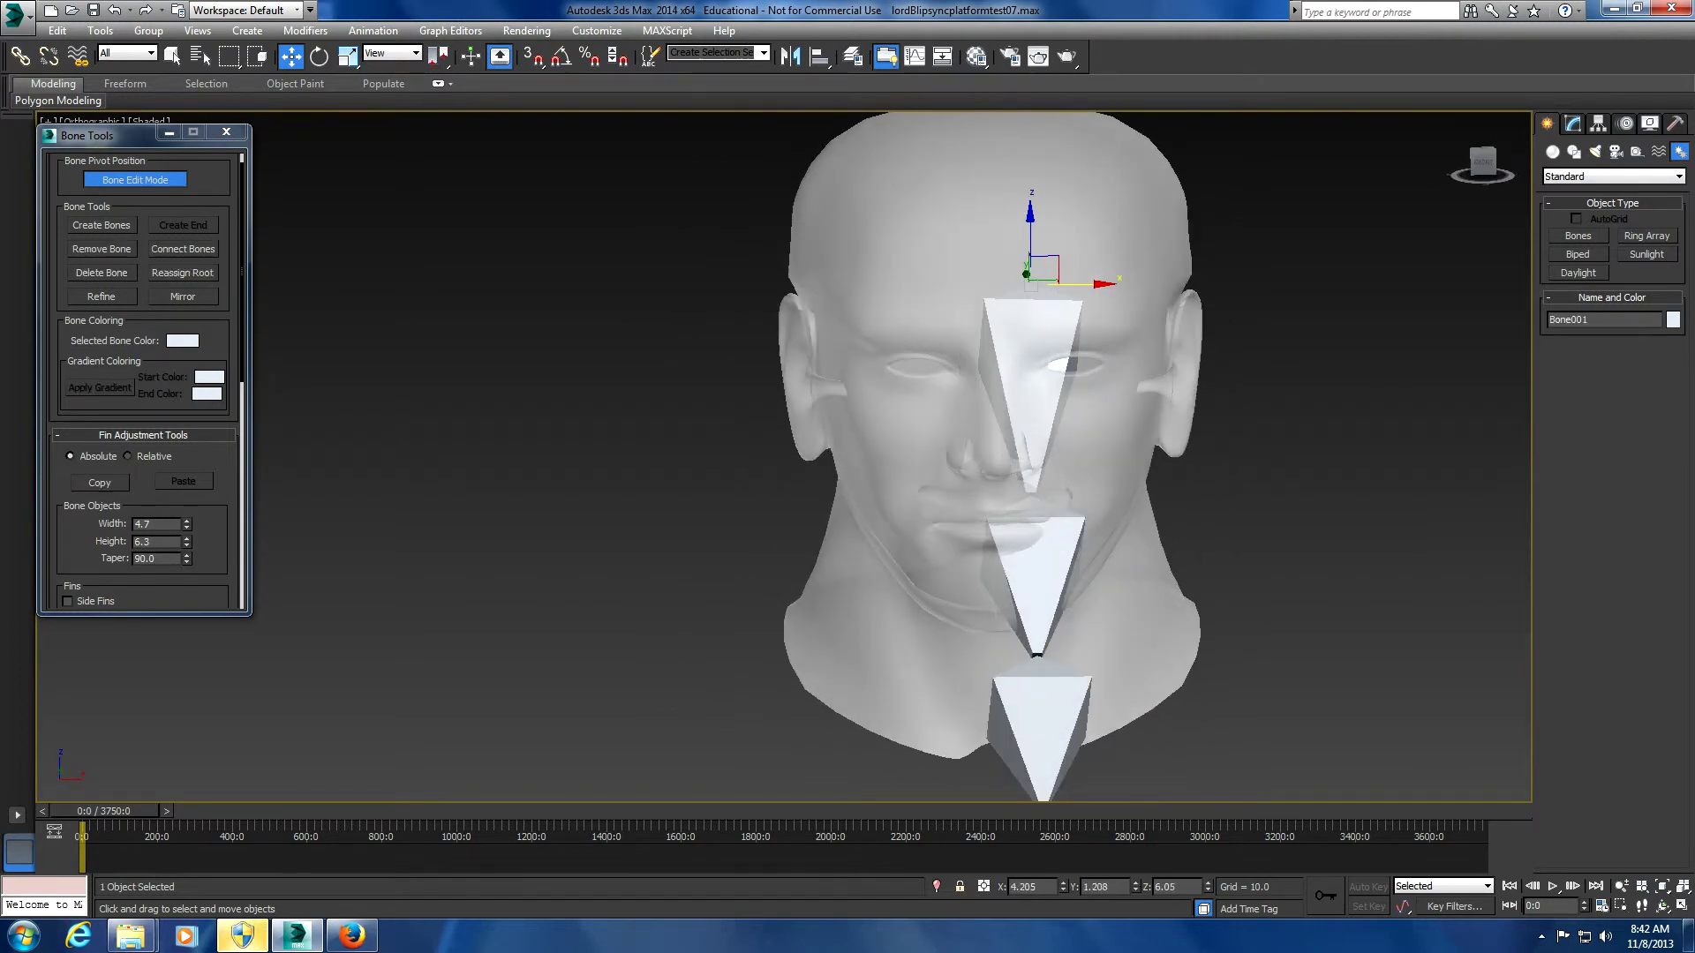
{"action": "left_click", "coordinate": [135, 179]}
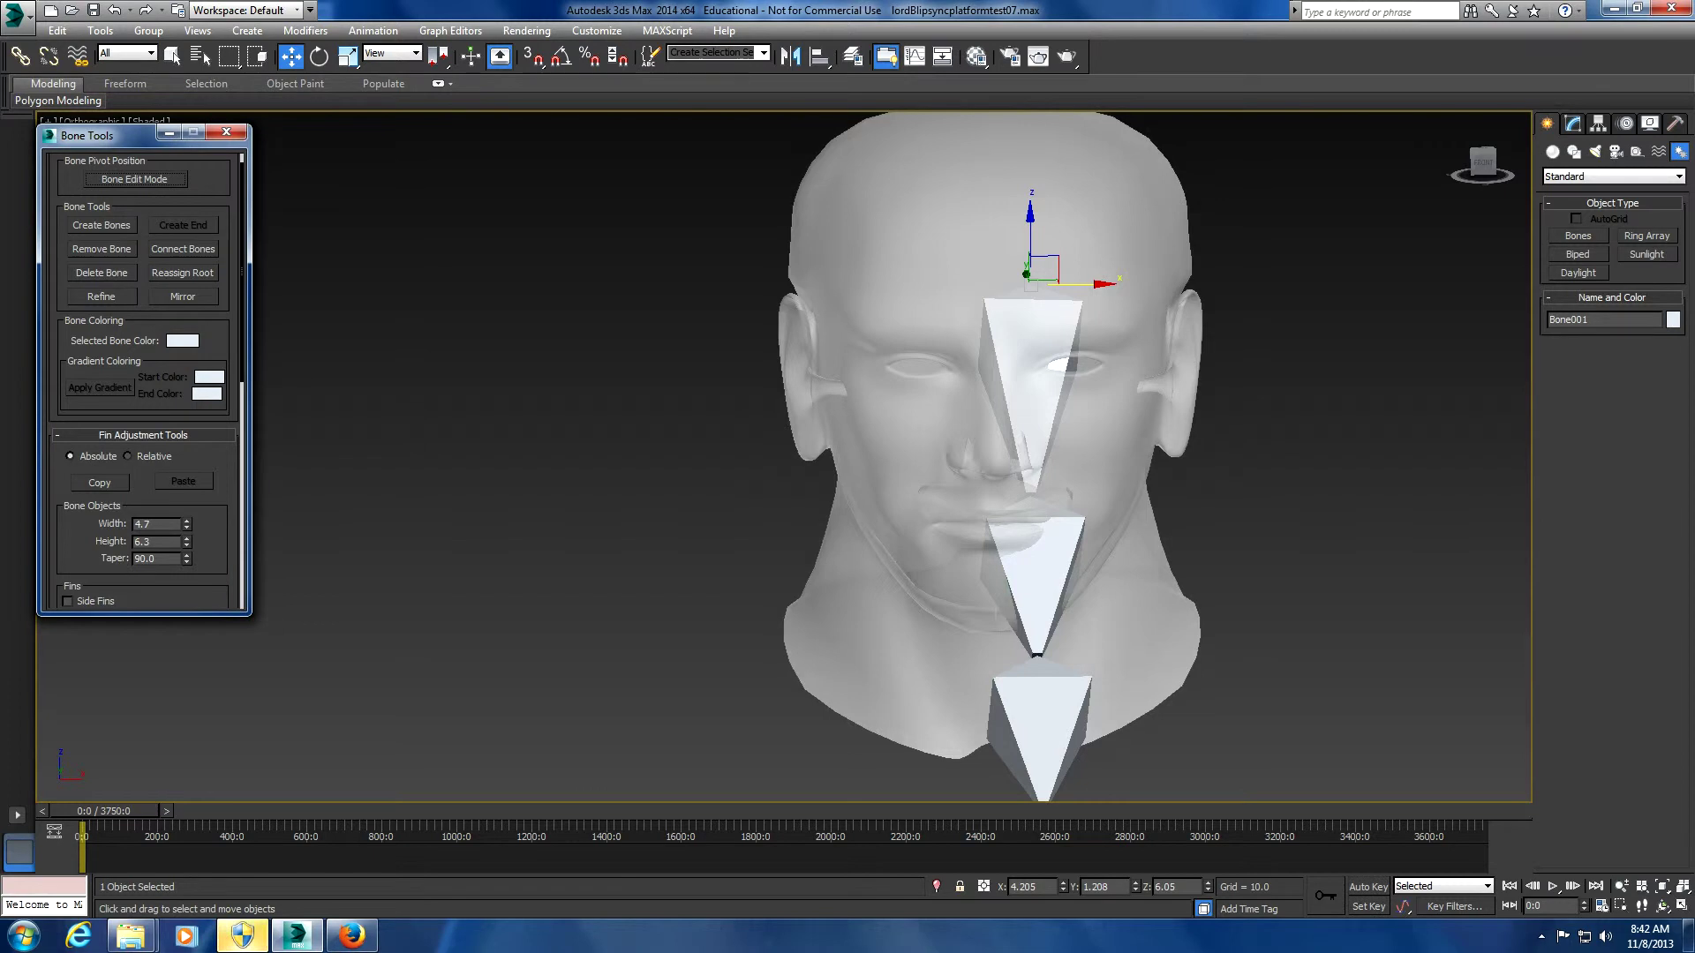
{"action": "left_click_drag", "start_coordinate": [1073, 284], "coordinate": [1046, 283]}
{"action": "middle_click_drag", "start_coordinate": [1046, 283], "coordinate": [896, 298], "text": "alt"}
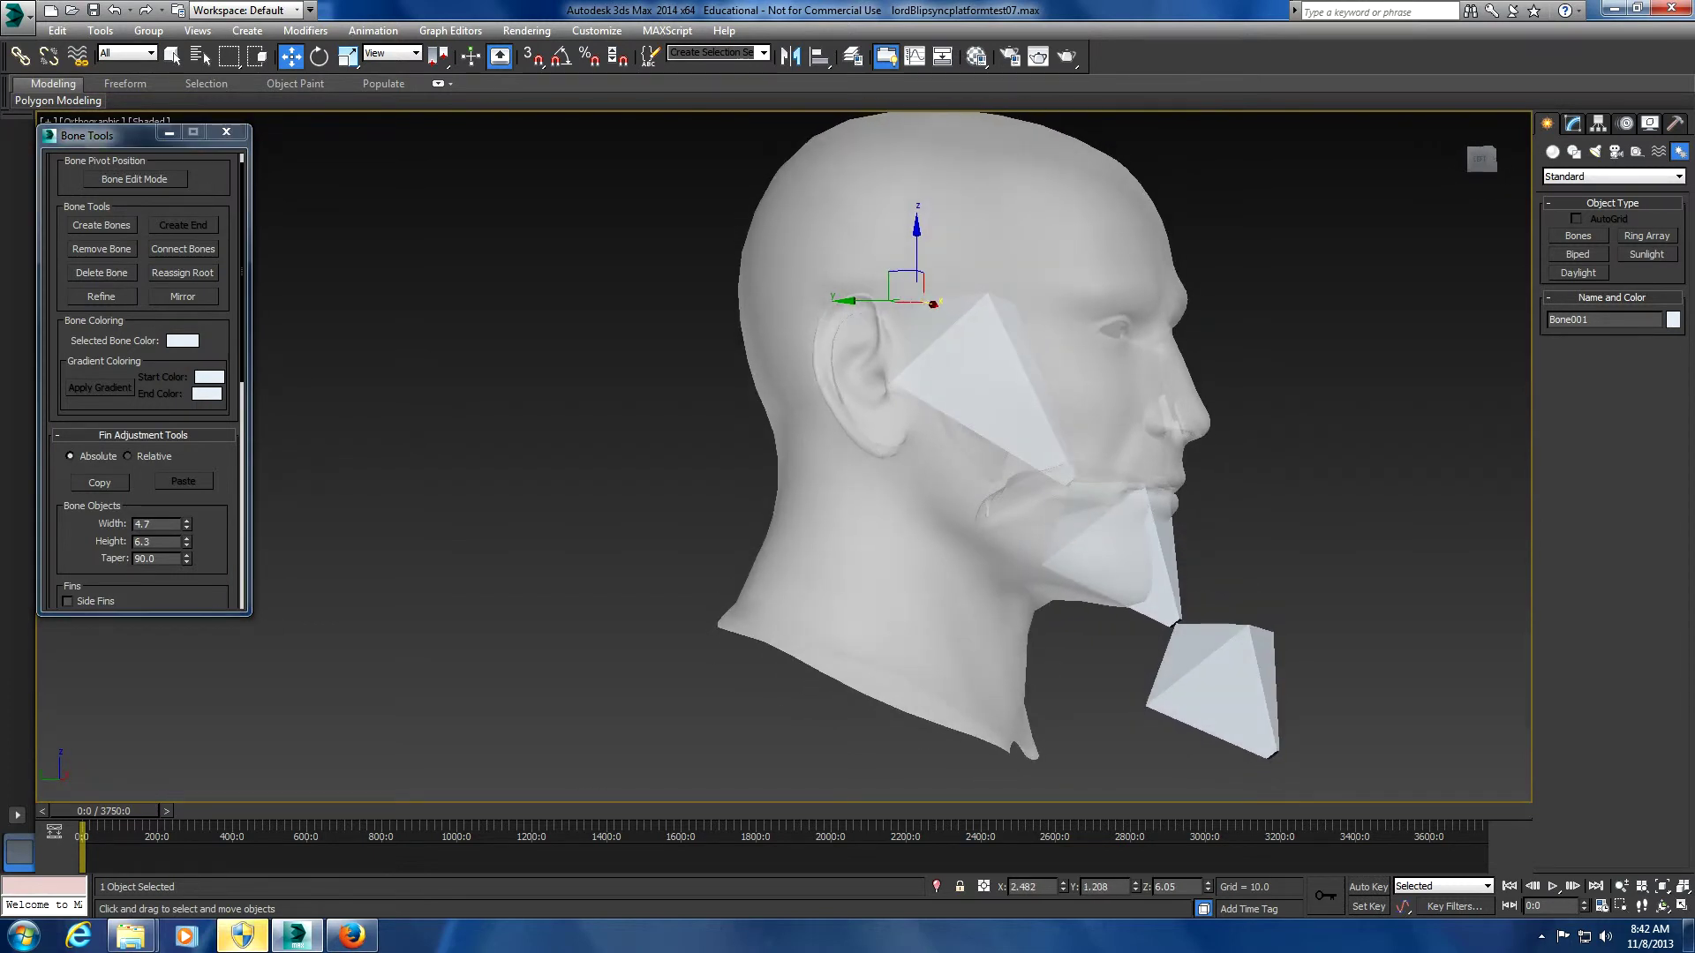
Close Bone Tools, unfreeze all objects, and add a Skin modifier to the bust
{"action": "left_click", "coordinate": [226, 132]}
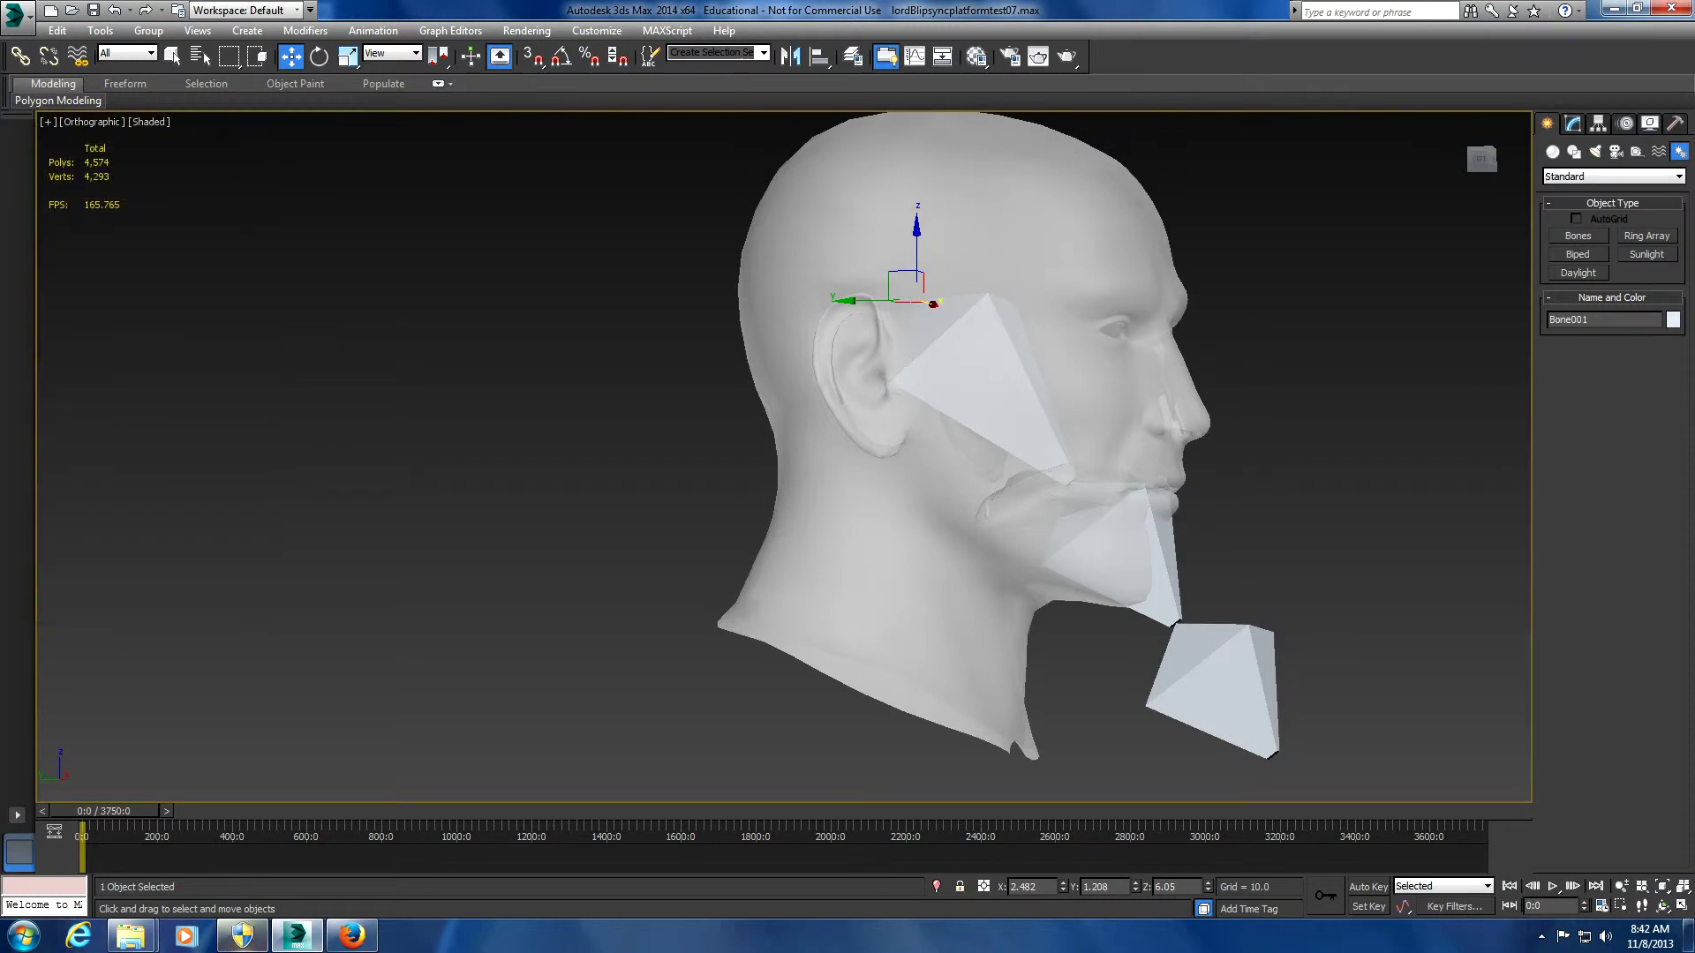
{"action": "key", "text": "ctrl+d"}
{"action": "right_click", "coordinate": [1064, 238]}
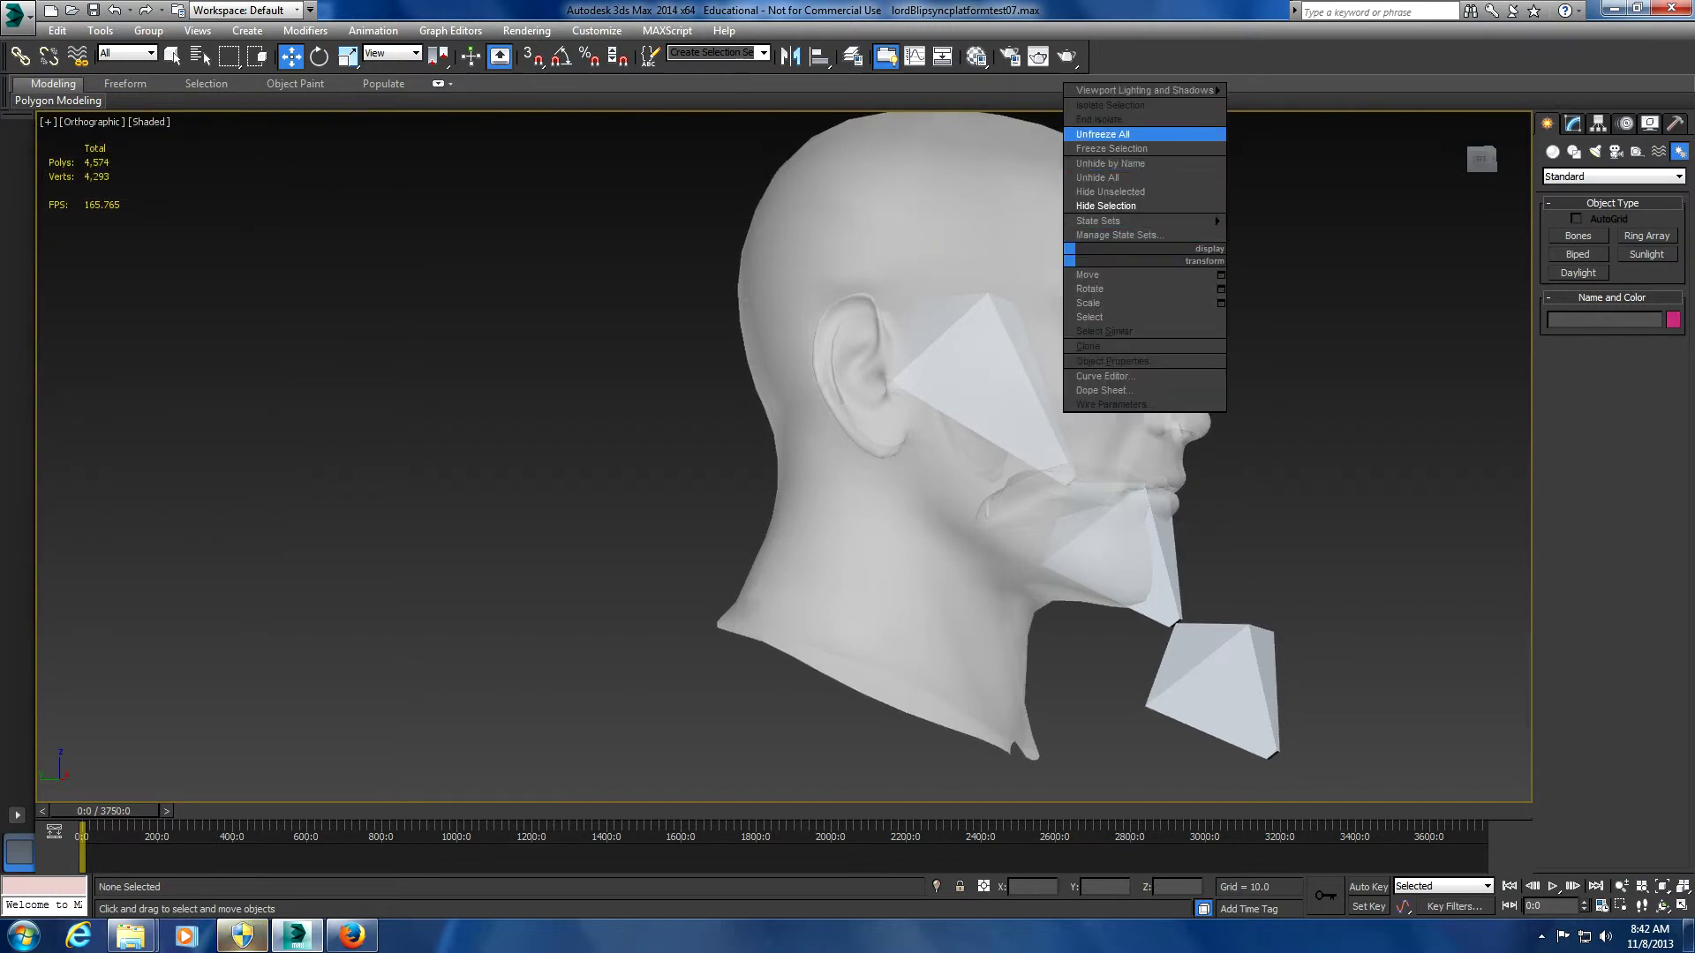
{"action": "left_click", "coordinate": [1139, 135]}
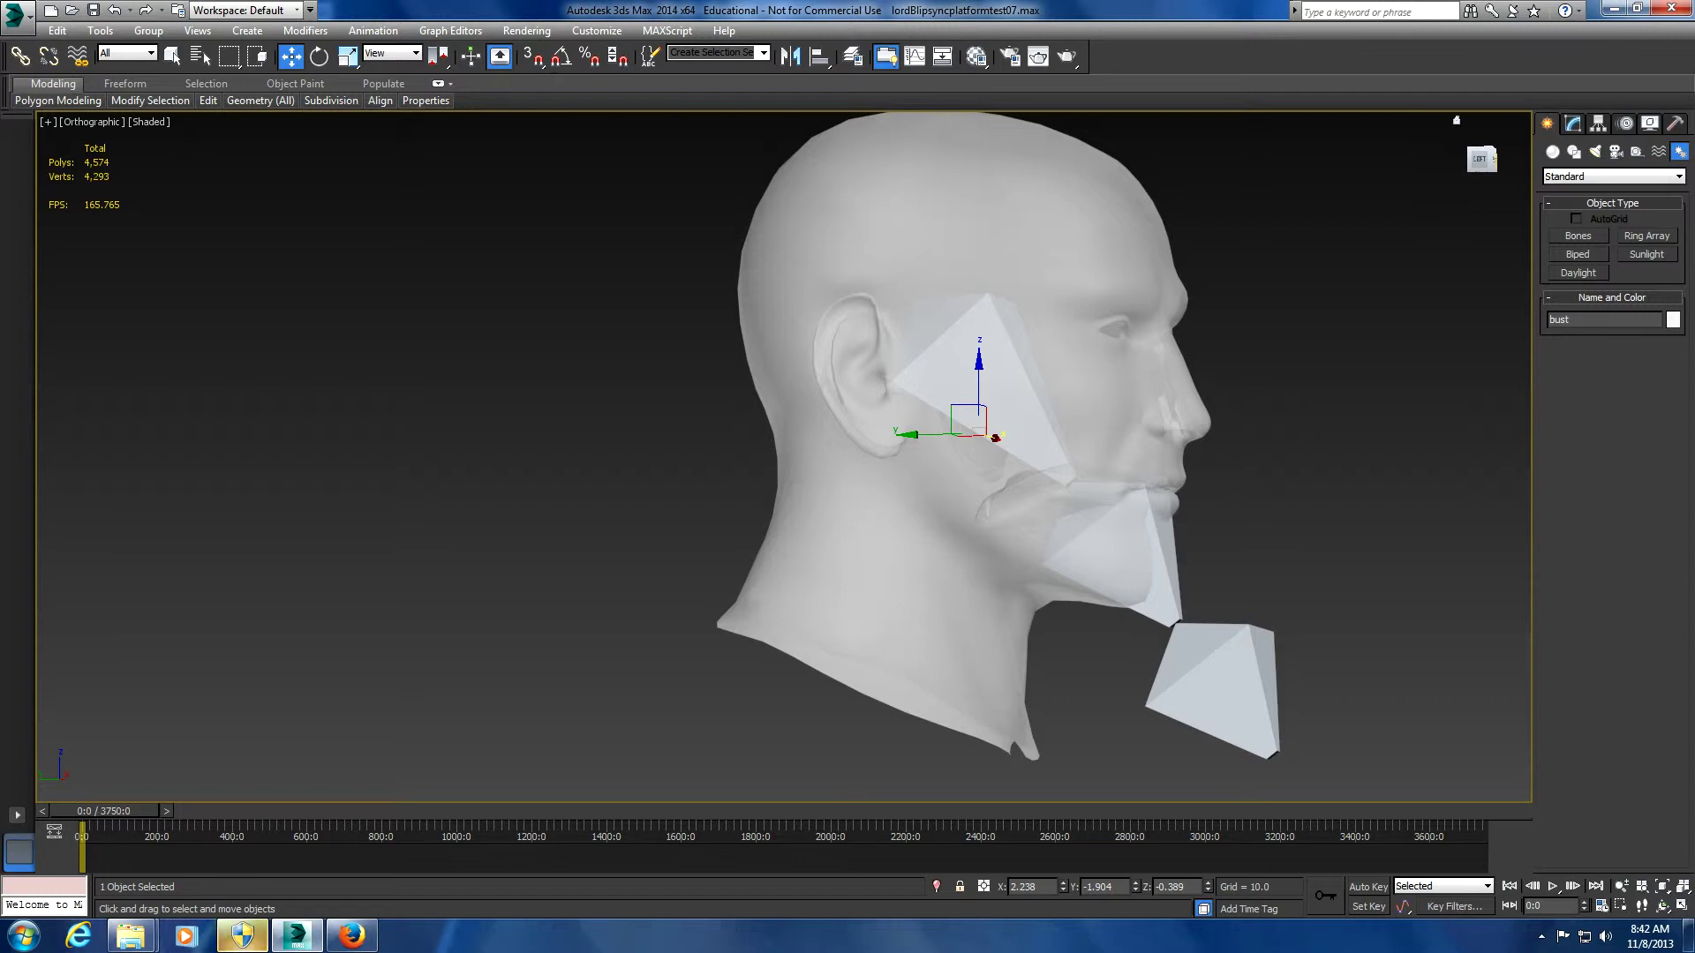
{"action": "left_click", "coordinate": [1606, 172]}
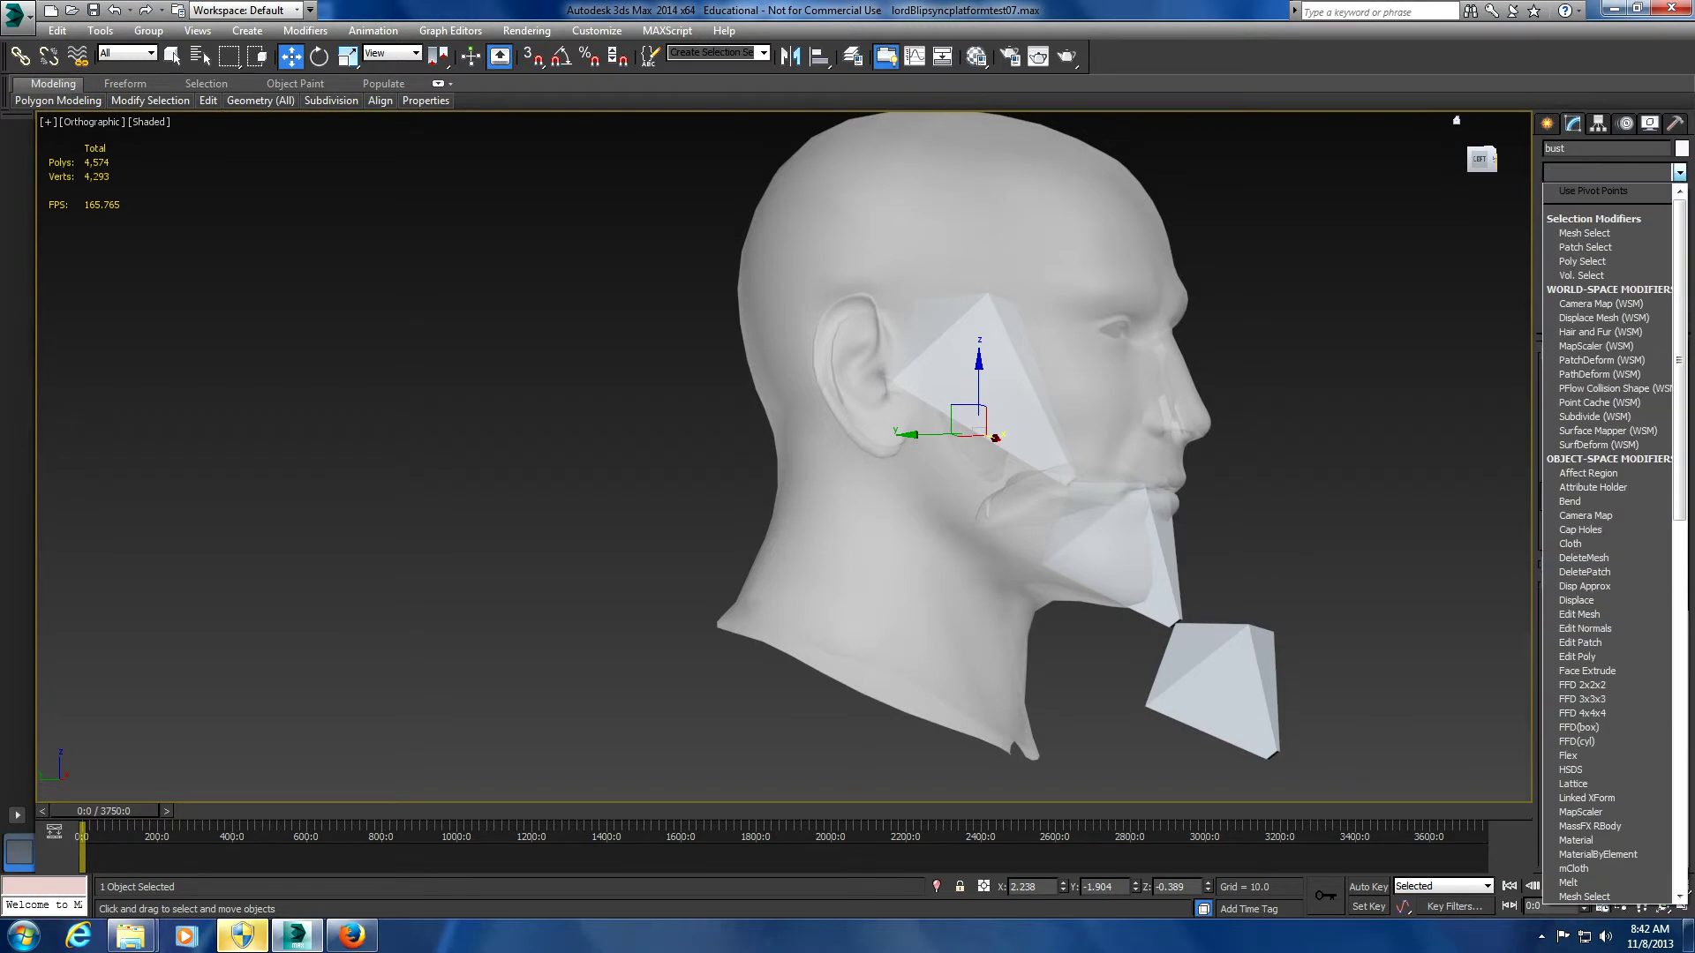
{"action": "scroll", "coordinate": [1607, 530], "scroll_direction": "down", "scroll_amount": 3}
{"action": "left_click", "coordinate": [1581, 544]}
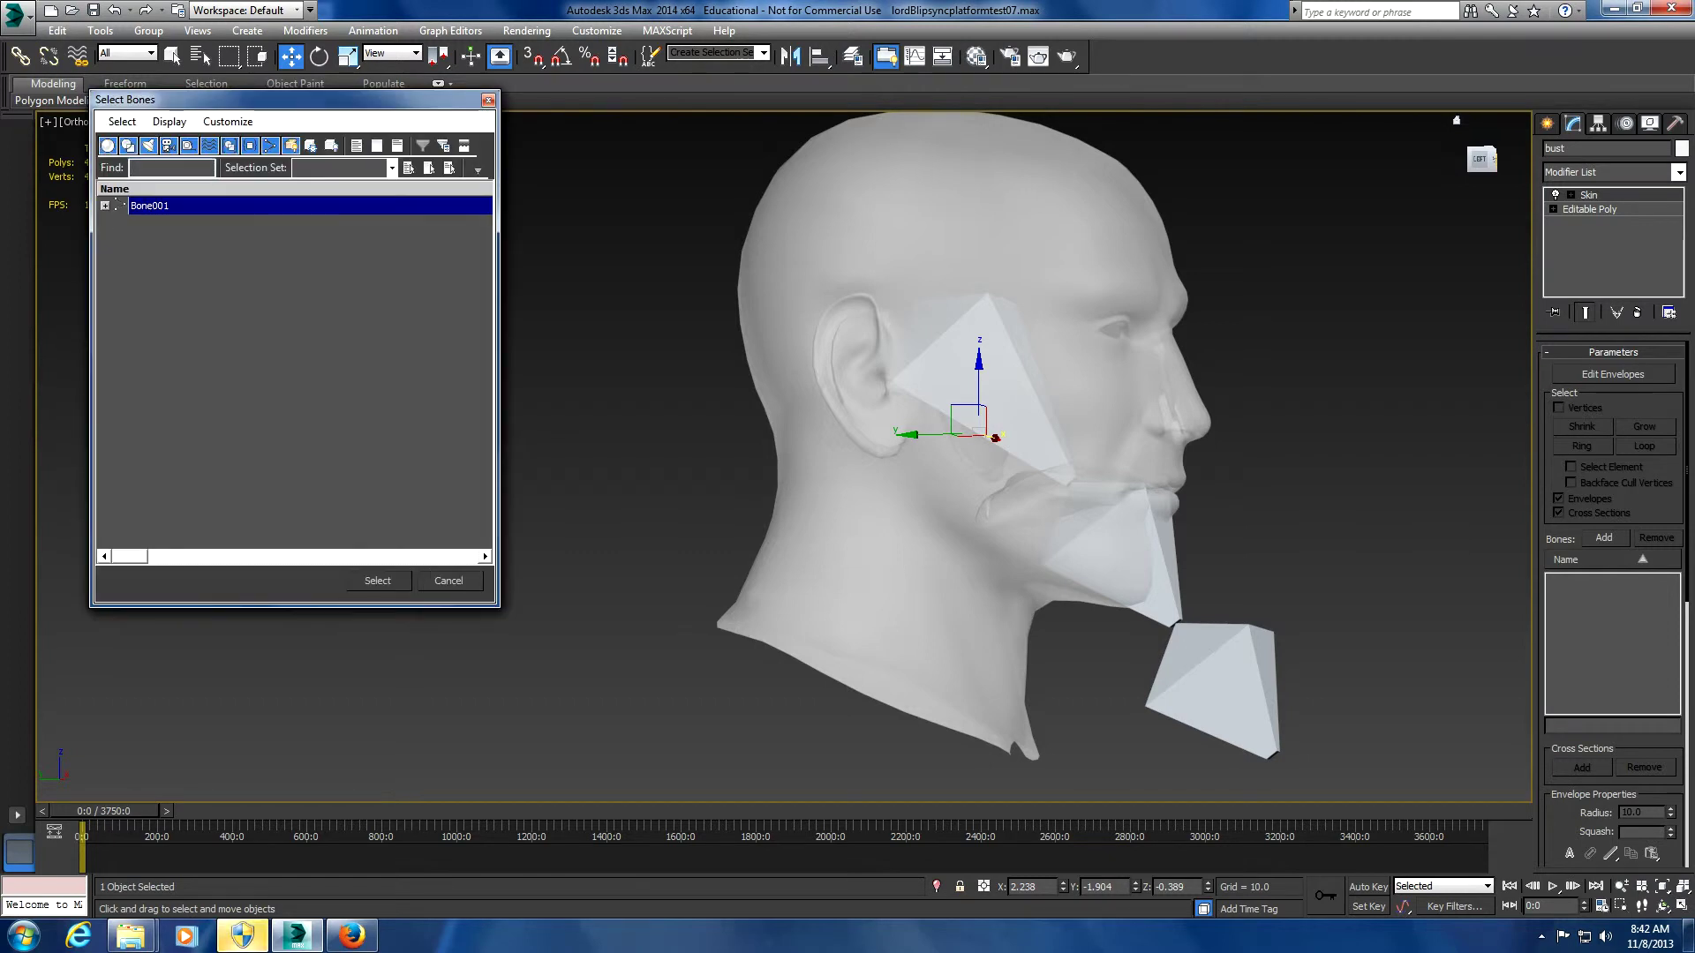
Add Bone001, Bone002 and Bone003 to the bust's Skin modifier
{"action": "key", "text": "Right"}
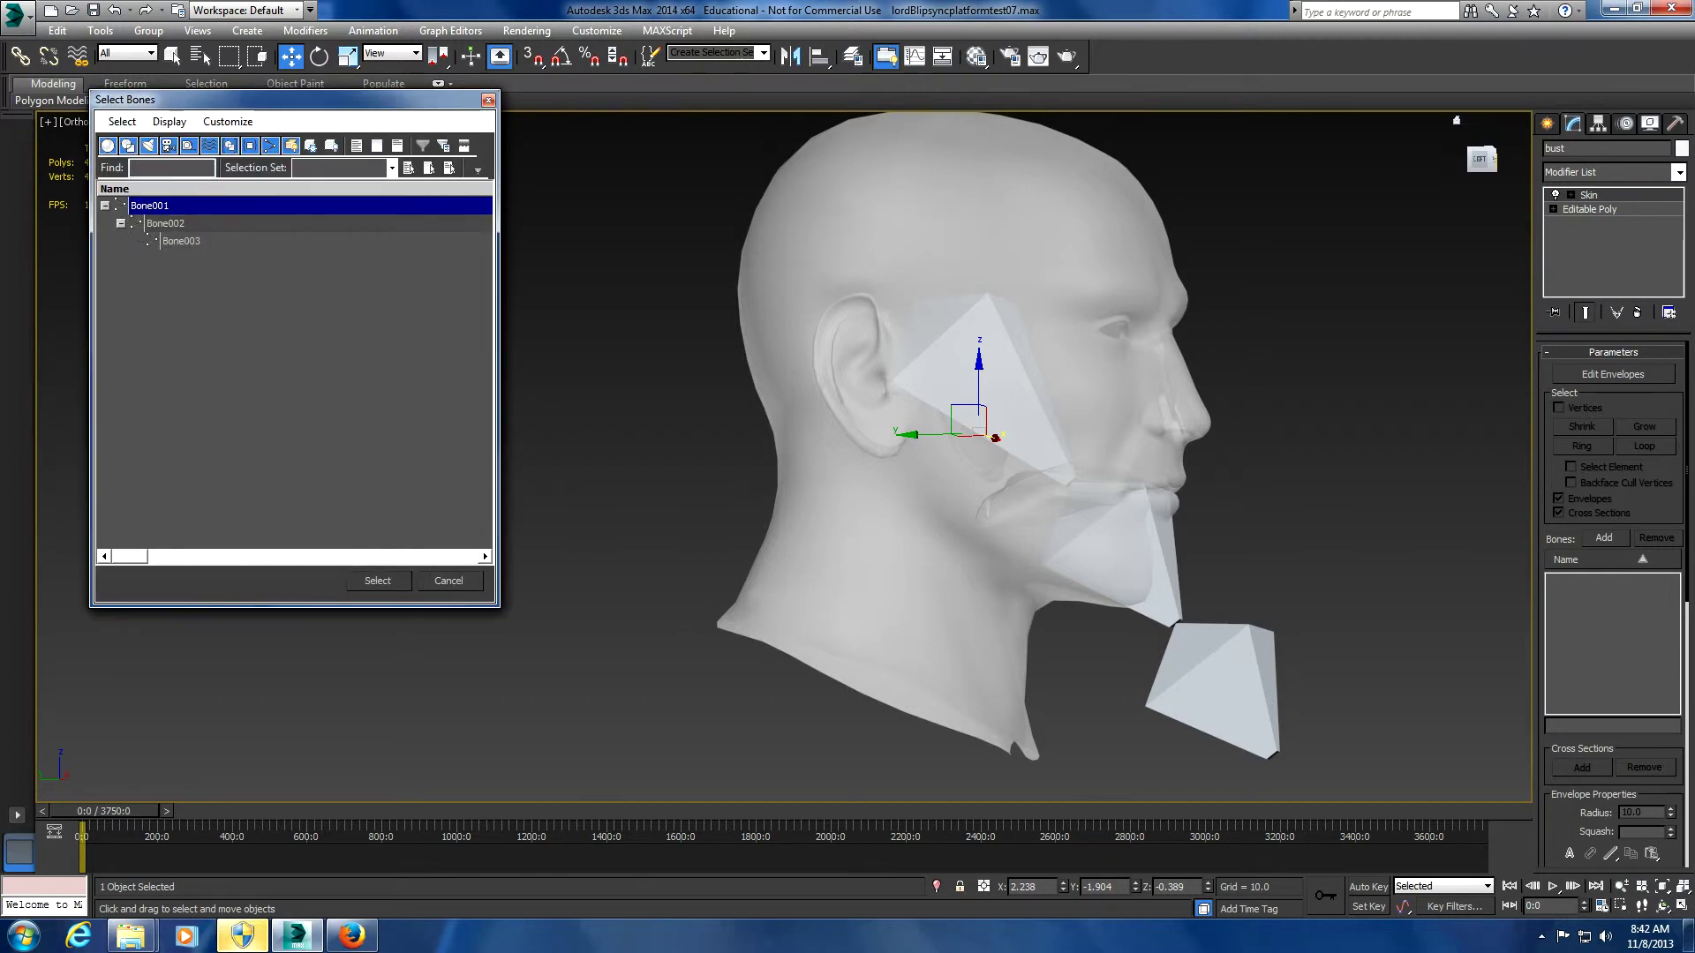
{"action": "key", "text": "ctrl+a"}
{"action": "key", "text": "Return"}
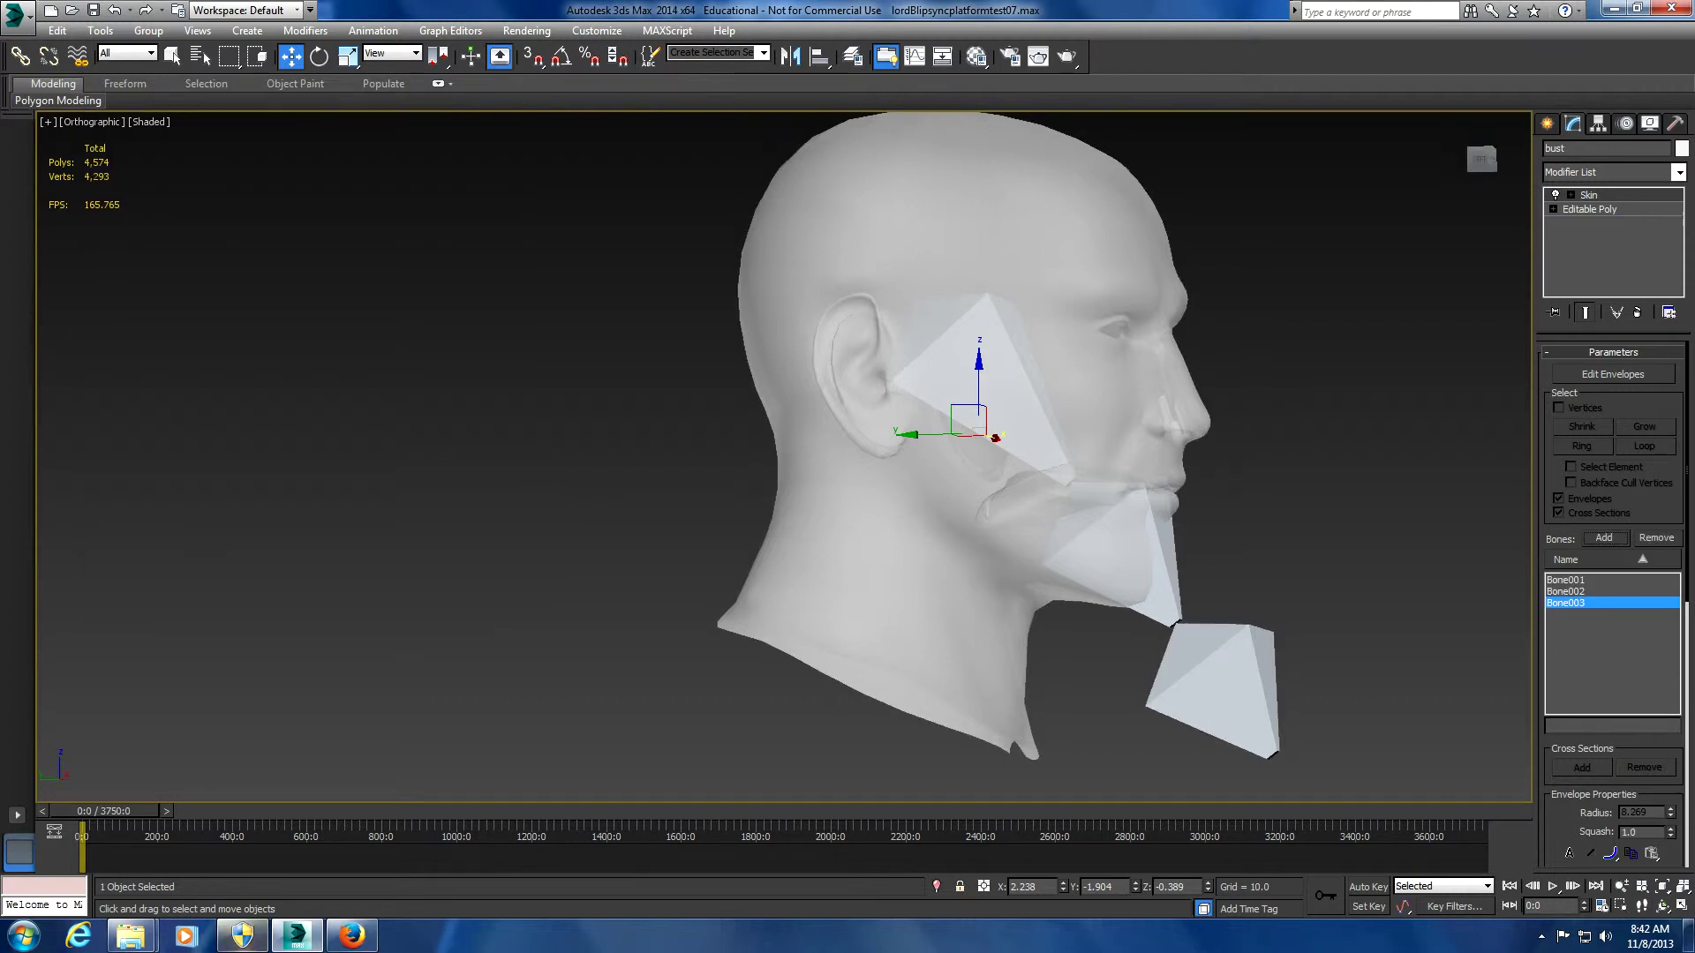
Save the scene as headjaw.max
{"action": "left_click", "coordinate": [15, 15]}
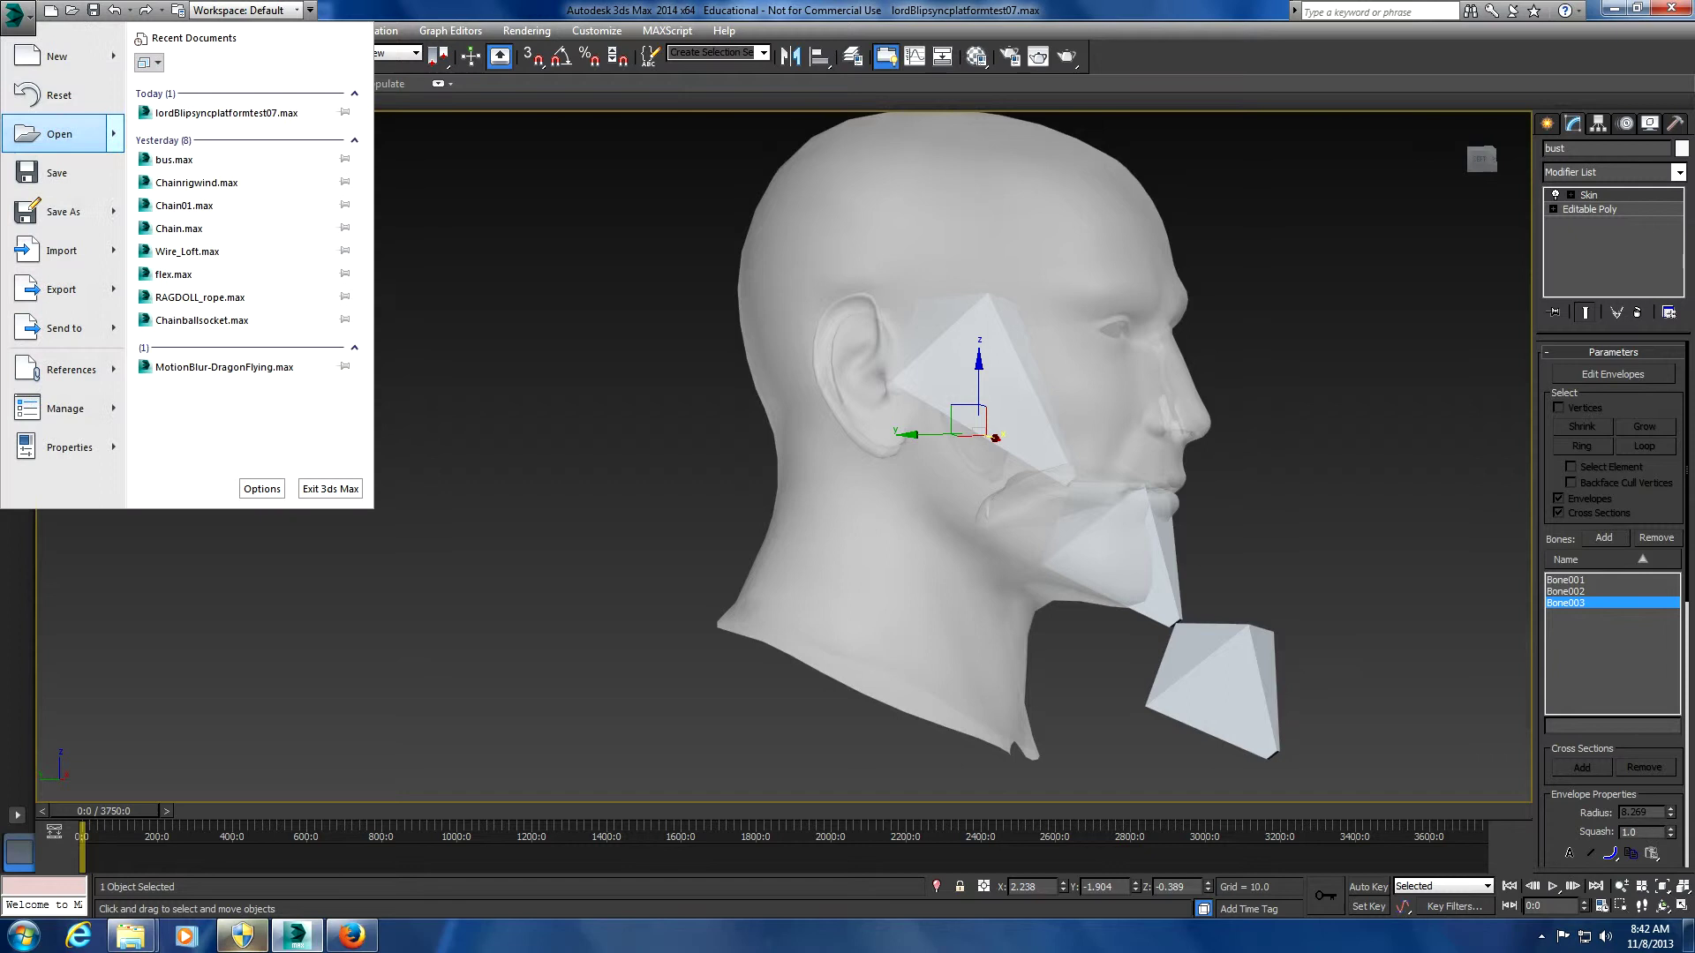
{"action": "left_click", "coordinate": [61, 212]}
{"action": "type", "text": "had"}
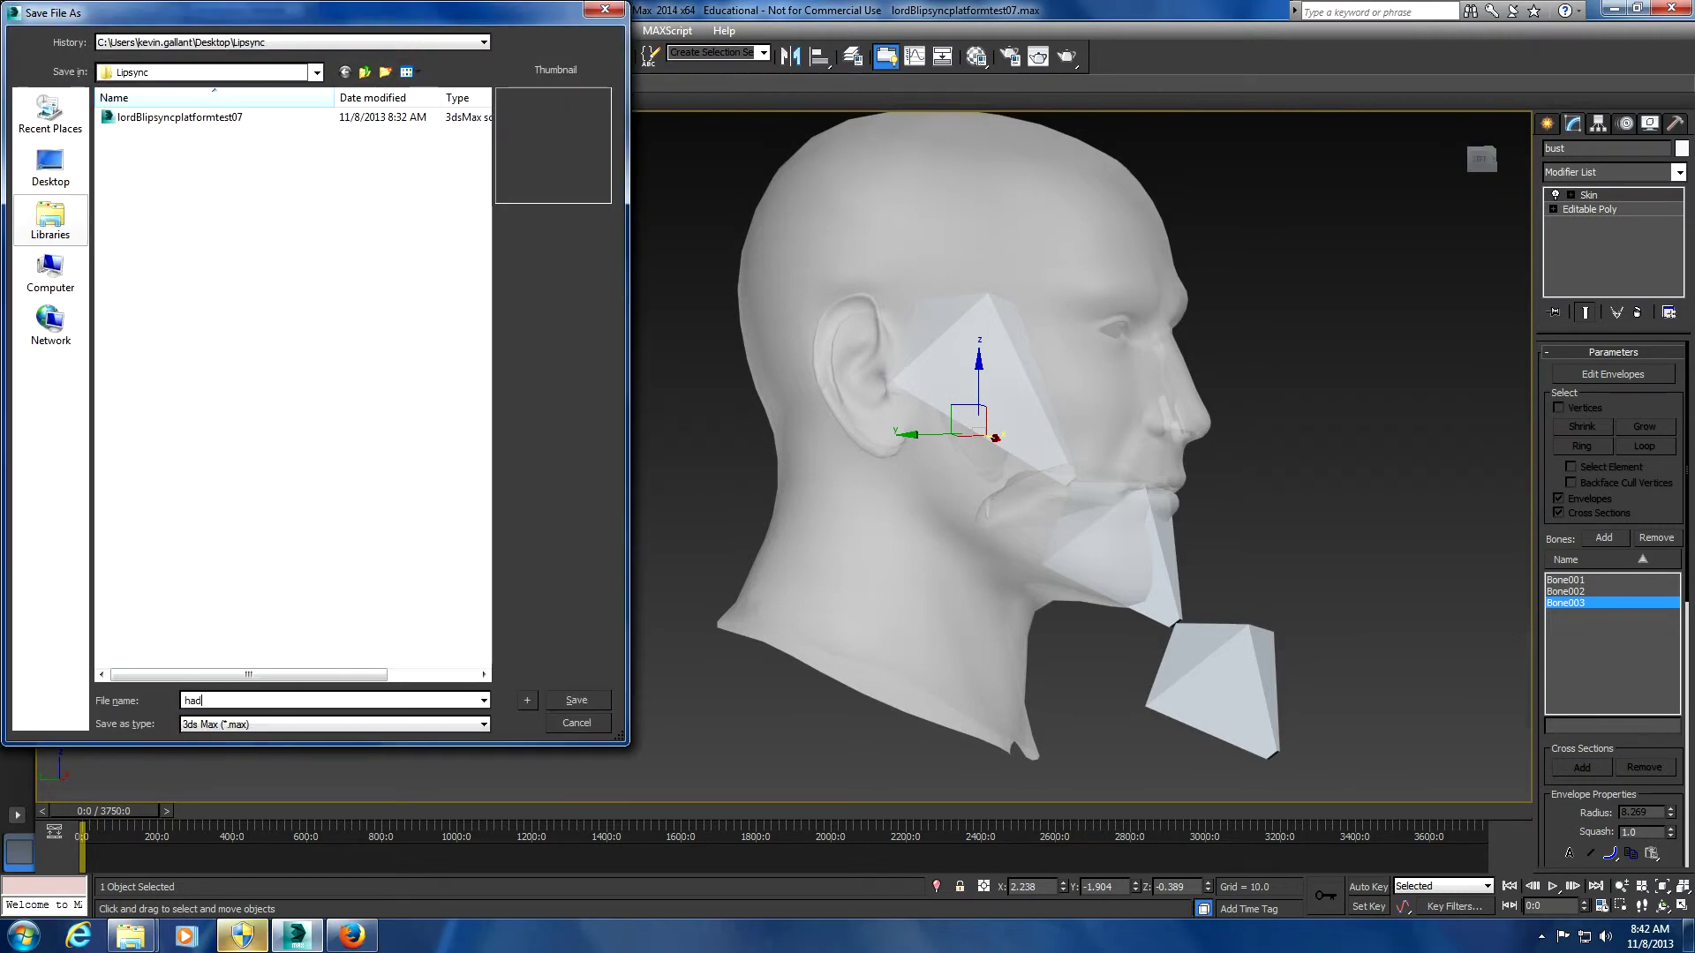
{"action": "key", "text": "BackSpace"}
{"action": "key", "text": "BackSpace"}
{"action": "type", "text": "eadjaw"}
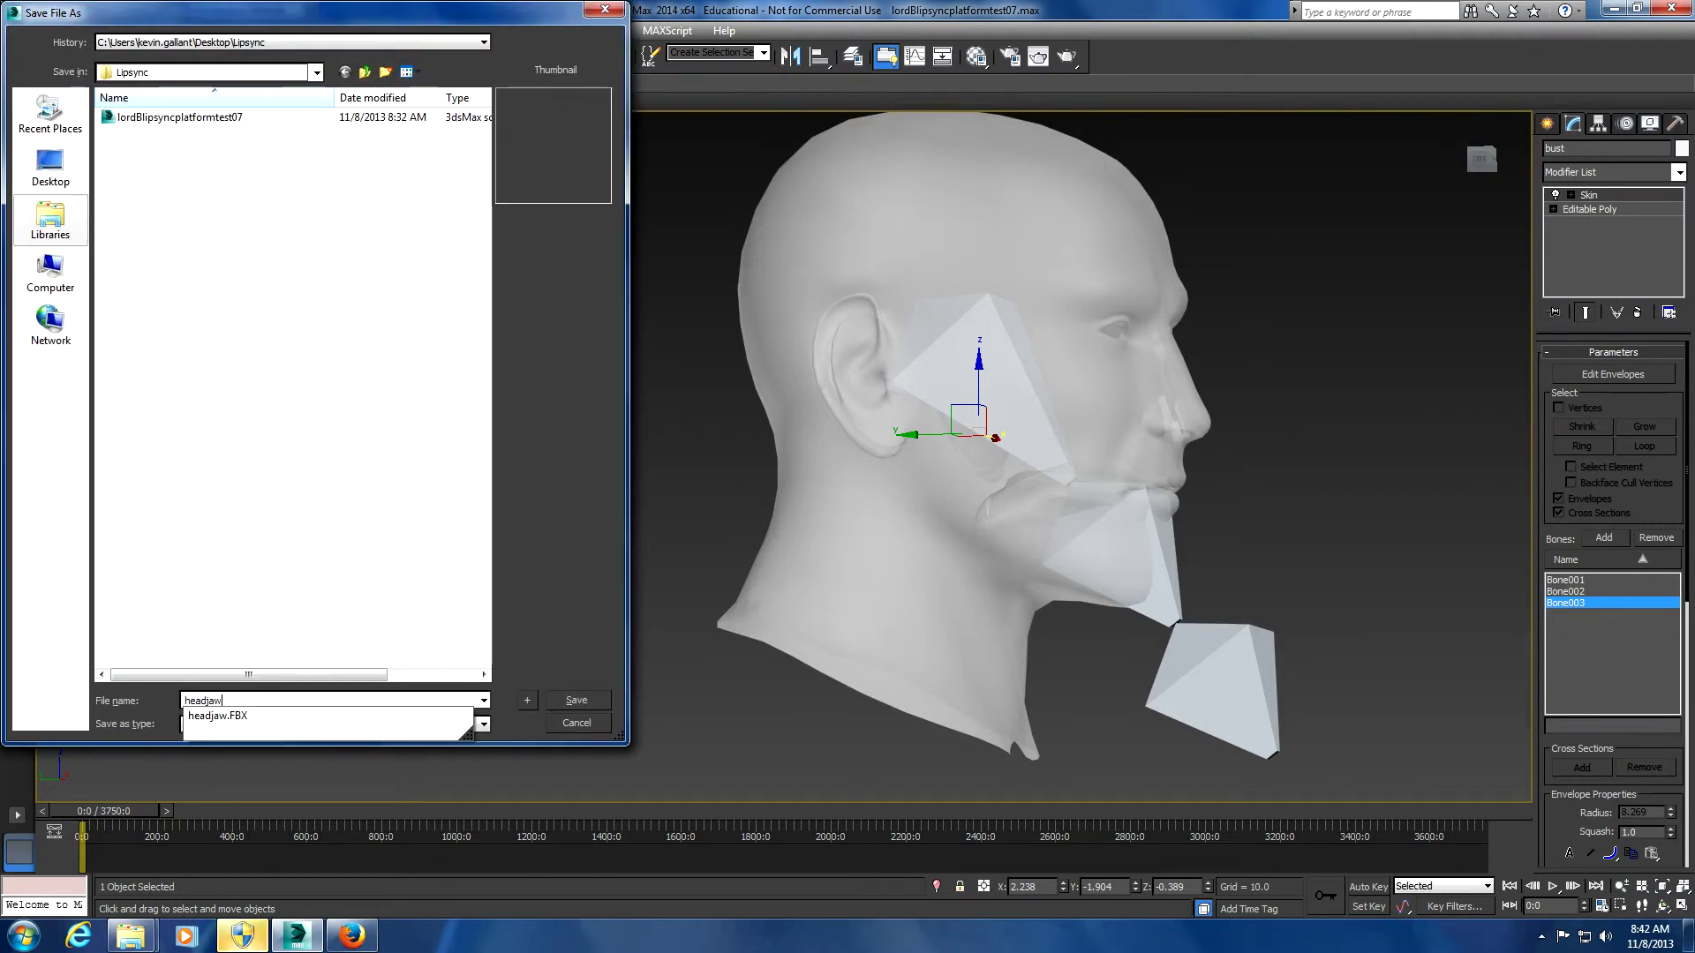
{"action": "key", "text": "Return"}
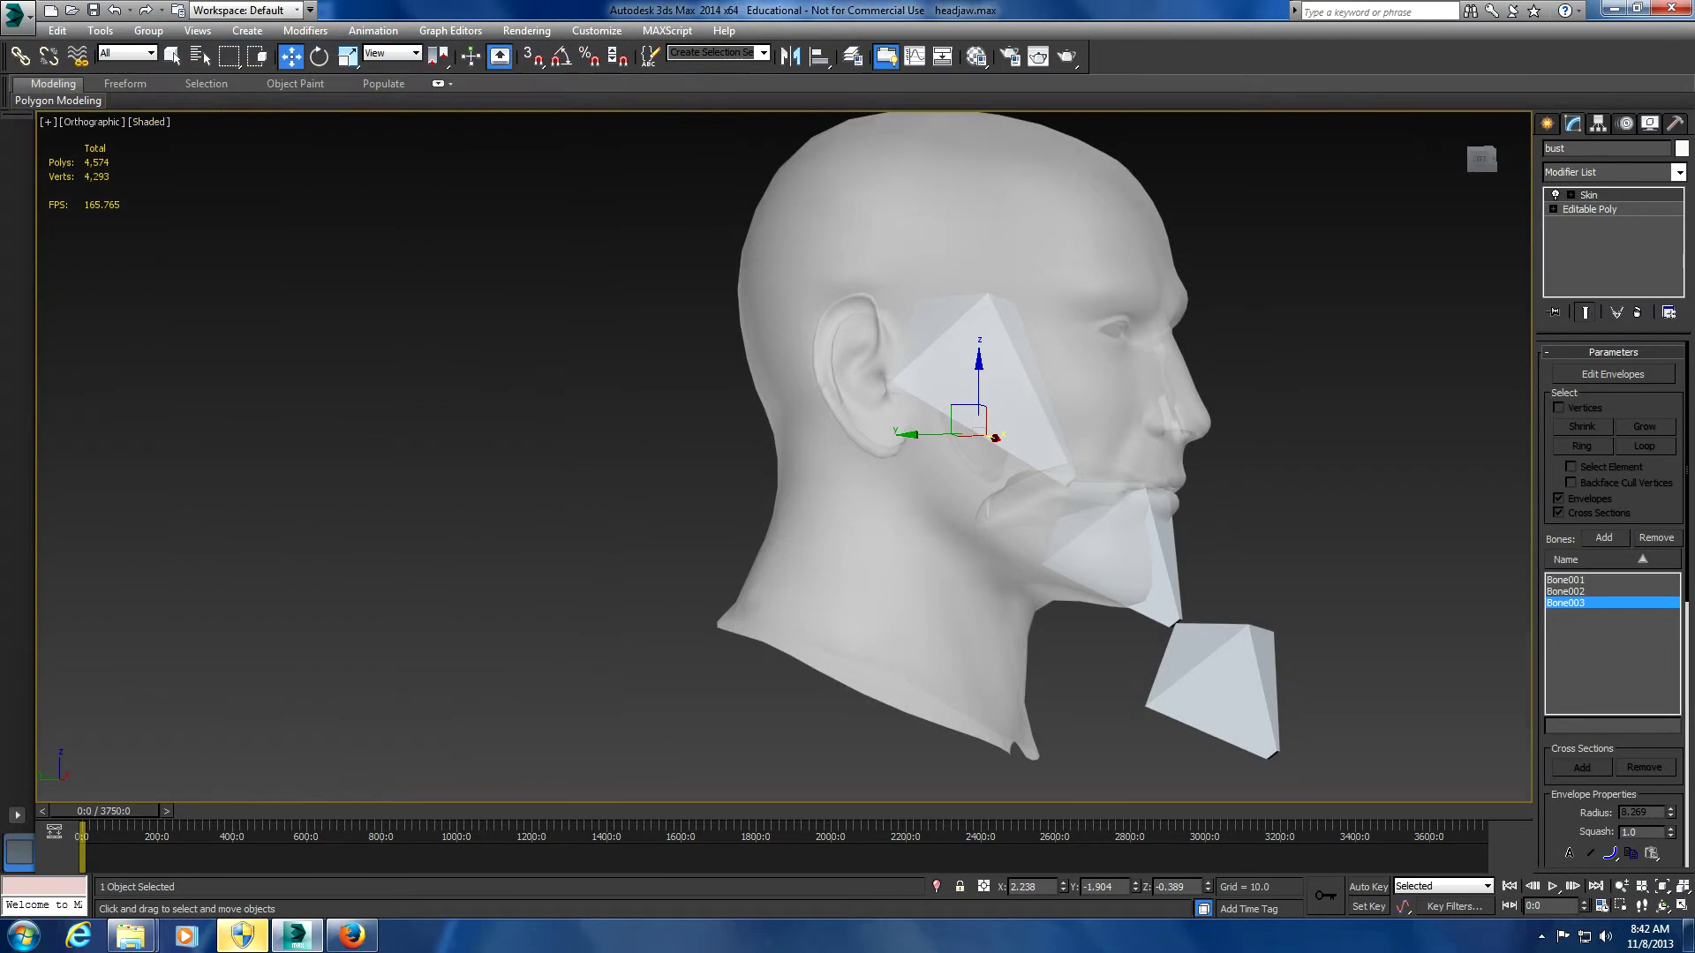
Enter envelope editing with vertex selection on, showing Bone001's influence on an opaque bust
{"action": "left_click", "coordinate": [1613, 374]}
{"action": "left_click", "coordinate": [1565, 591]}
{"action": "left_click", "coordinate": [1565, 580]}
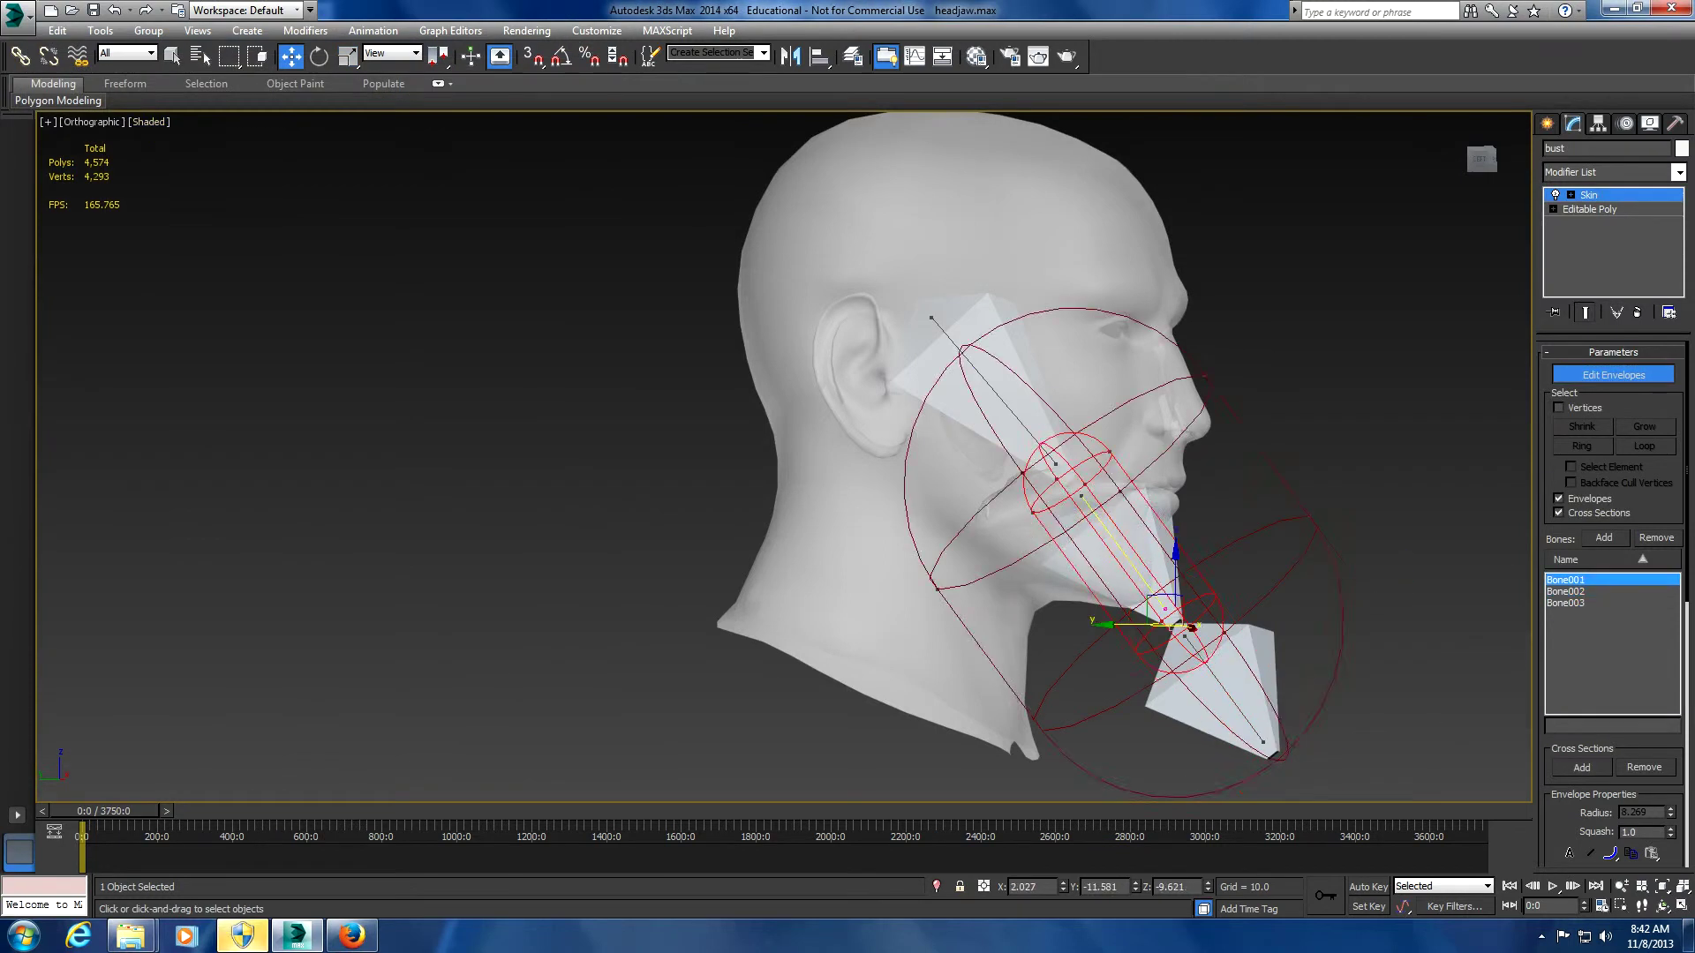
{"action": "left_click", "coordinate": [1558, 408]}
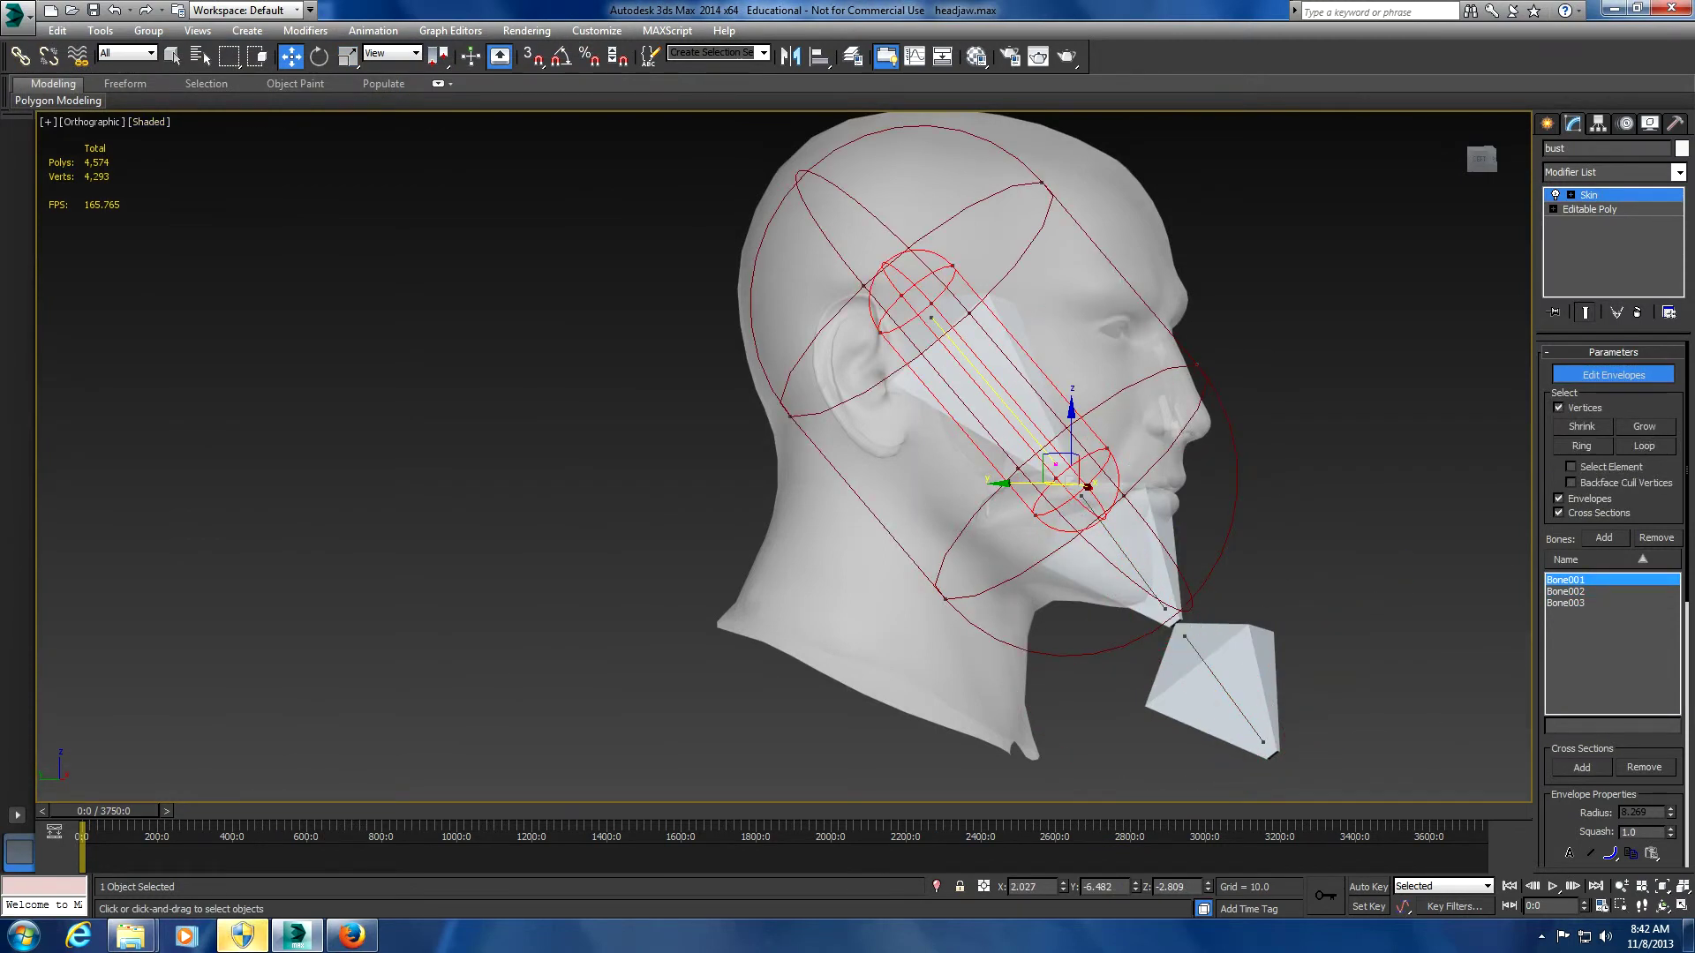
{"action": "middle_click_drag", "start_coordinate": [971, 442], "coordinate": [919, 459], "text": "alt"}
{"action": "scroll", "coordinate": [1614, 530], "scroll_direction": "down", "scroll_amount": 1}
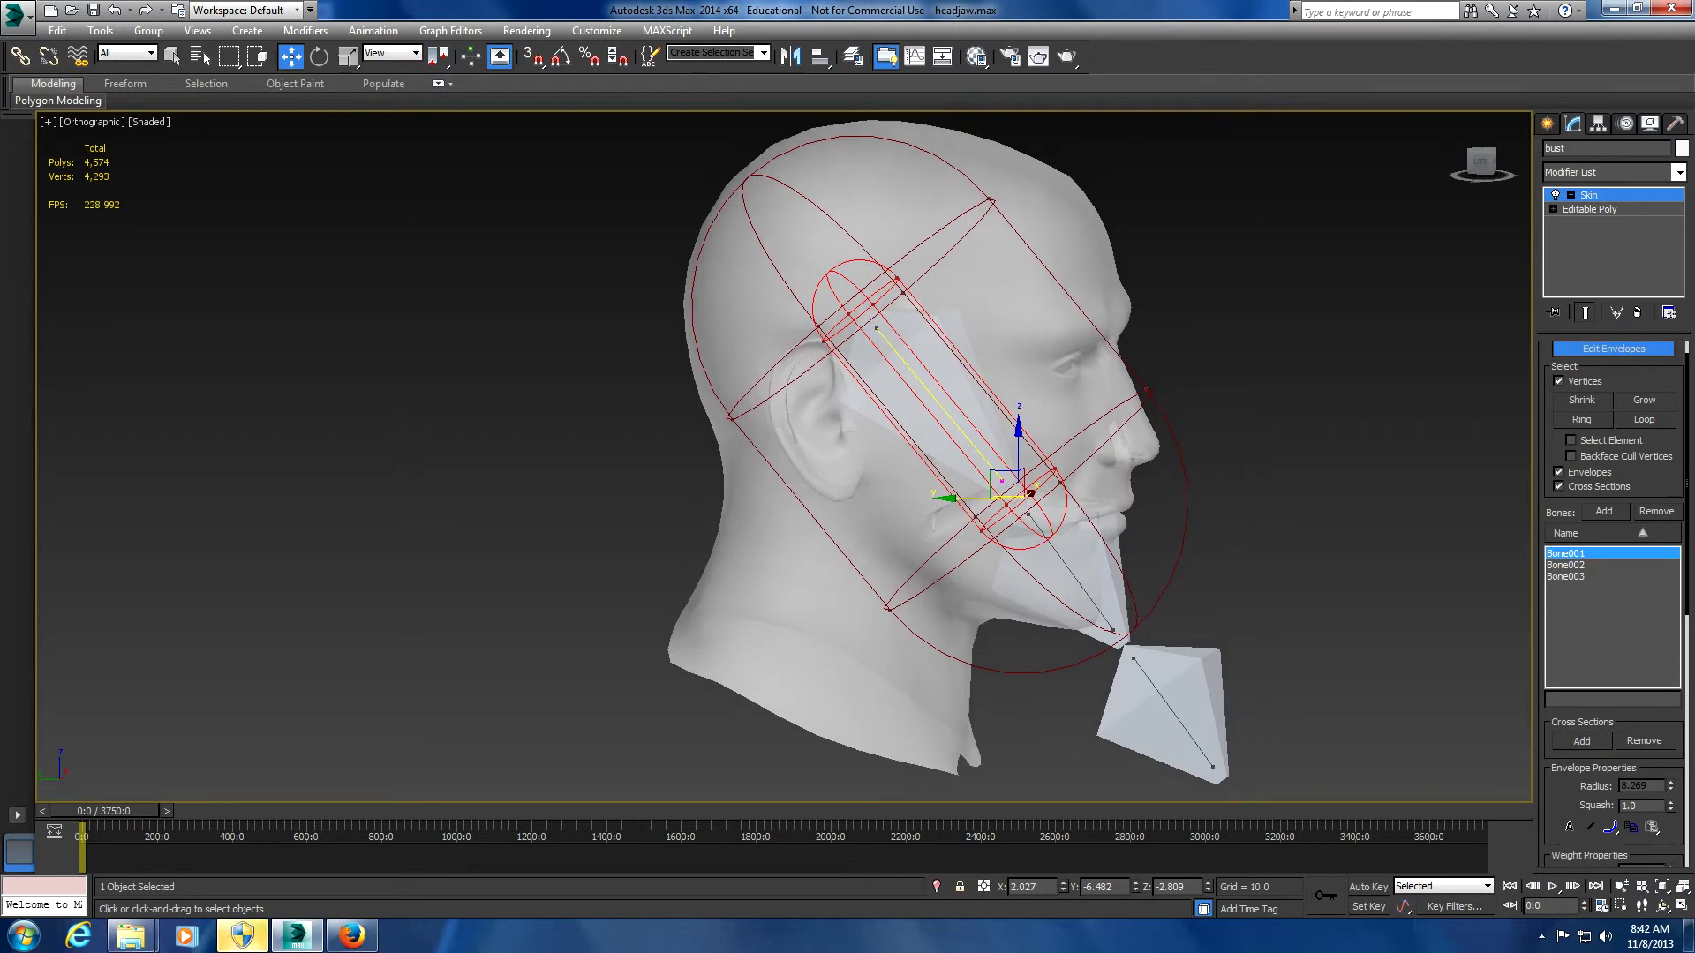
{"action": "key", "text": "ctrl+b"}
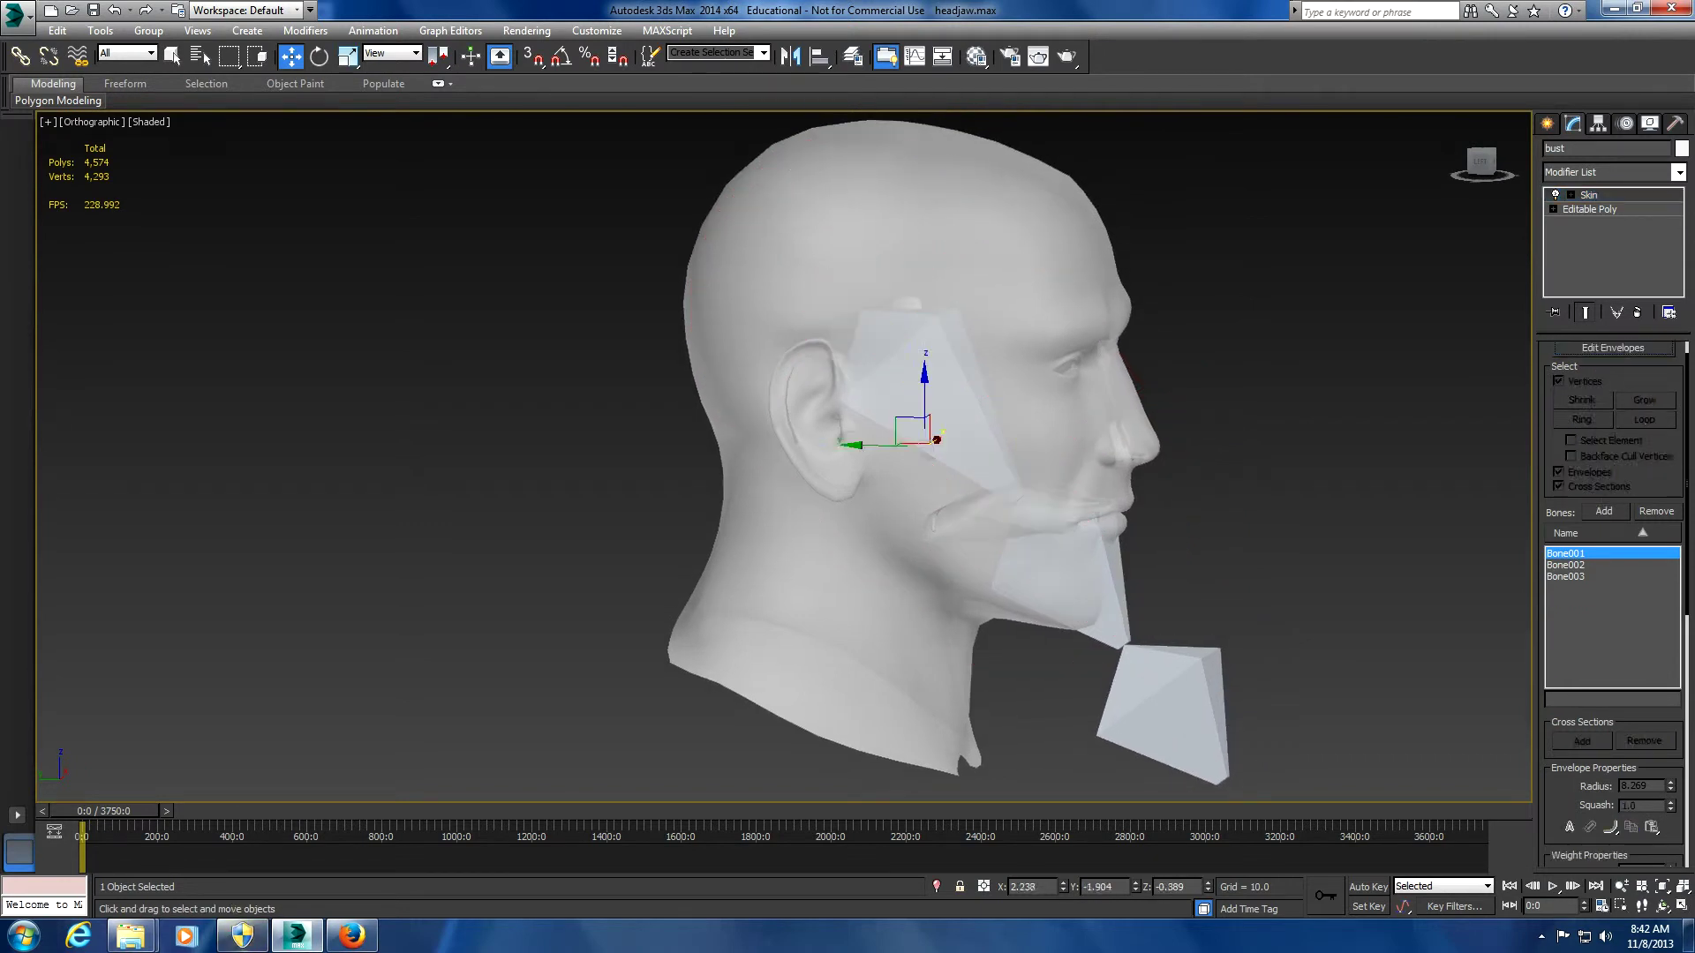
{"action": "key", "text": "alt+x"}
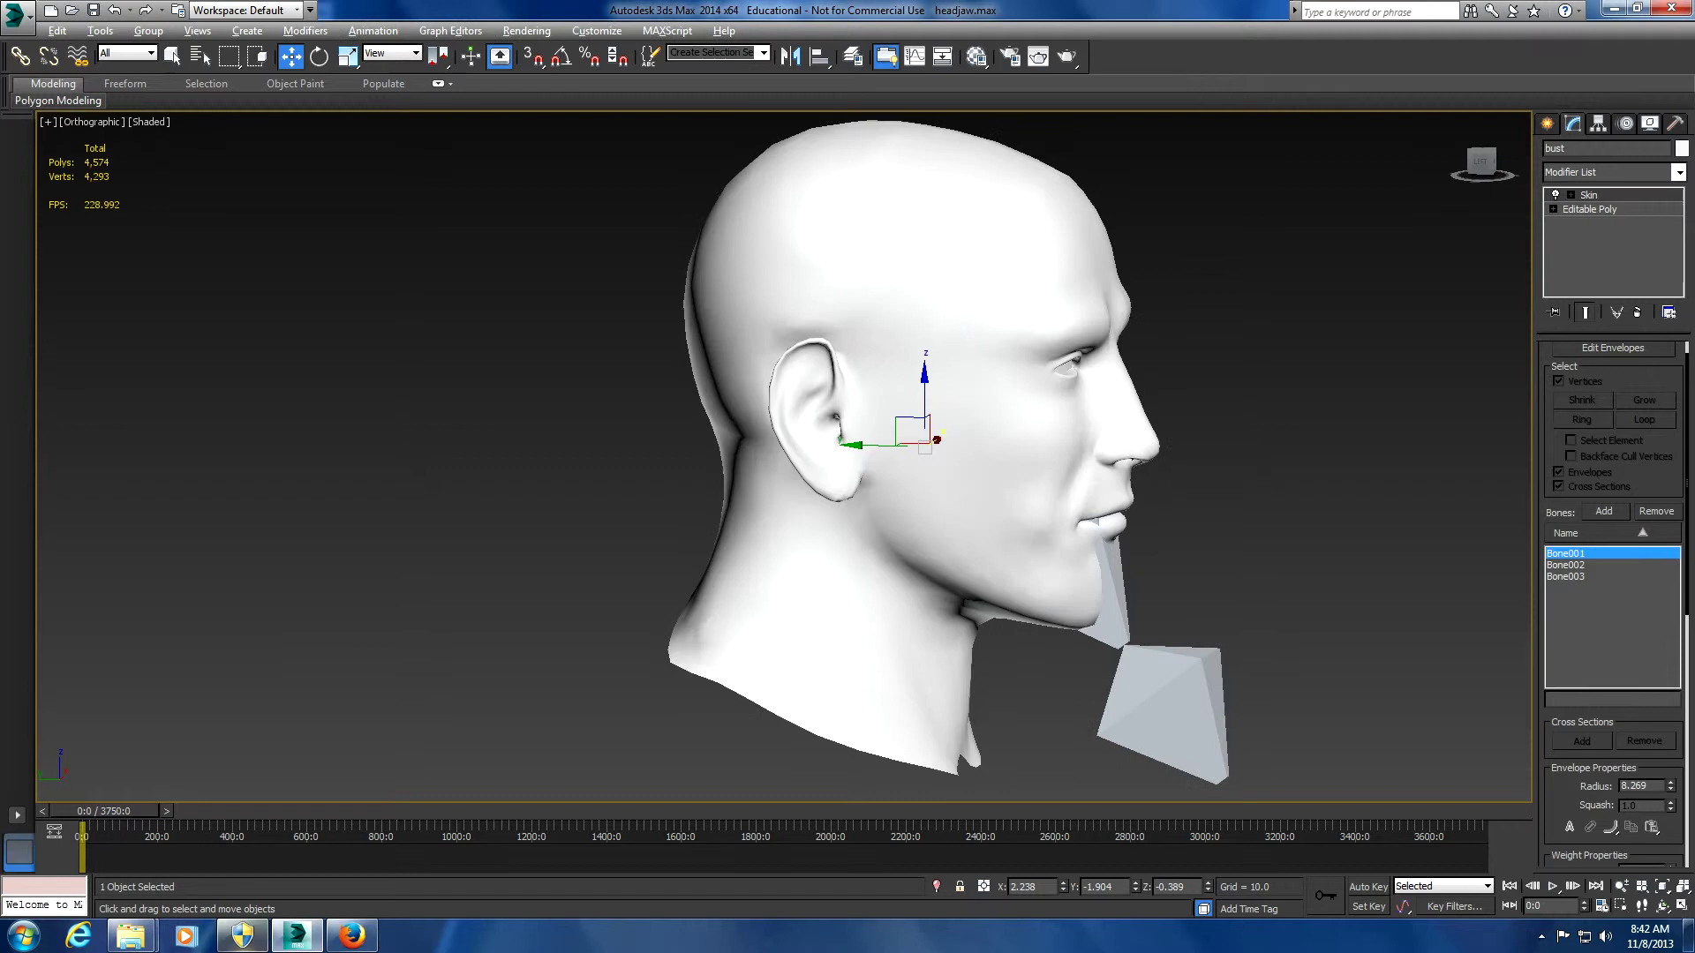
{"action": "key", "text": "ctrl+b"}
{"action": "middle_click_drag", "start_coordinate": [971, 441], "coordinate": [1024, 415], "text": "alt"}
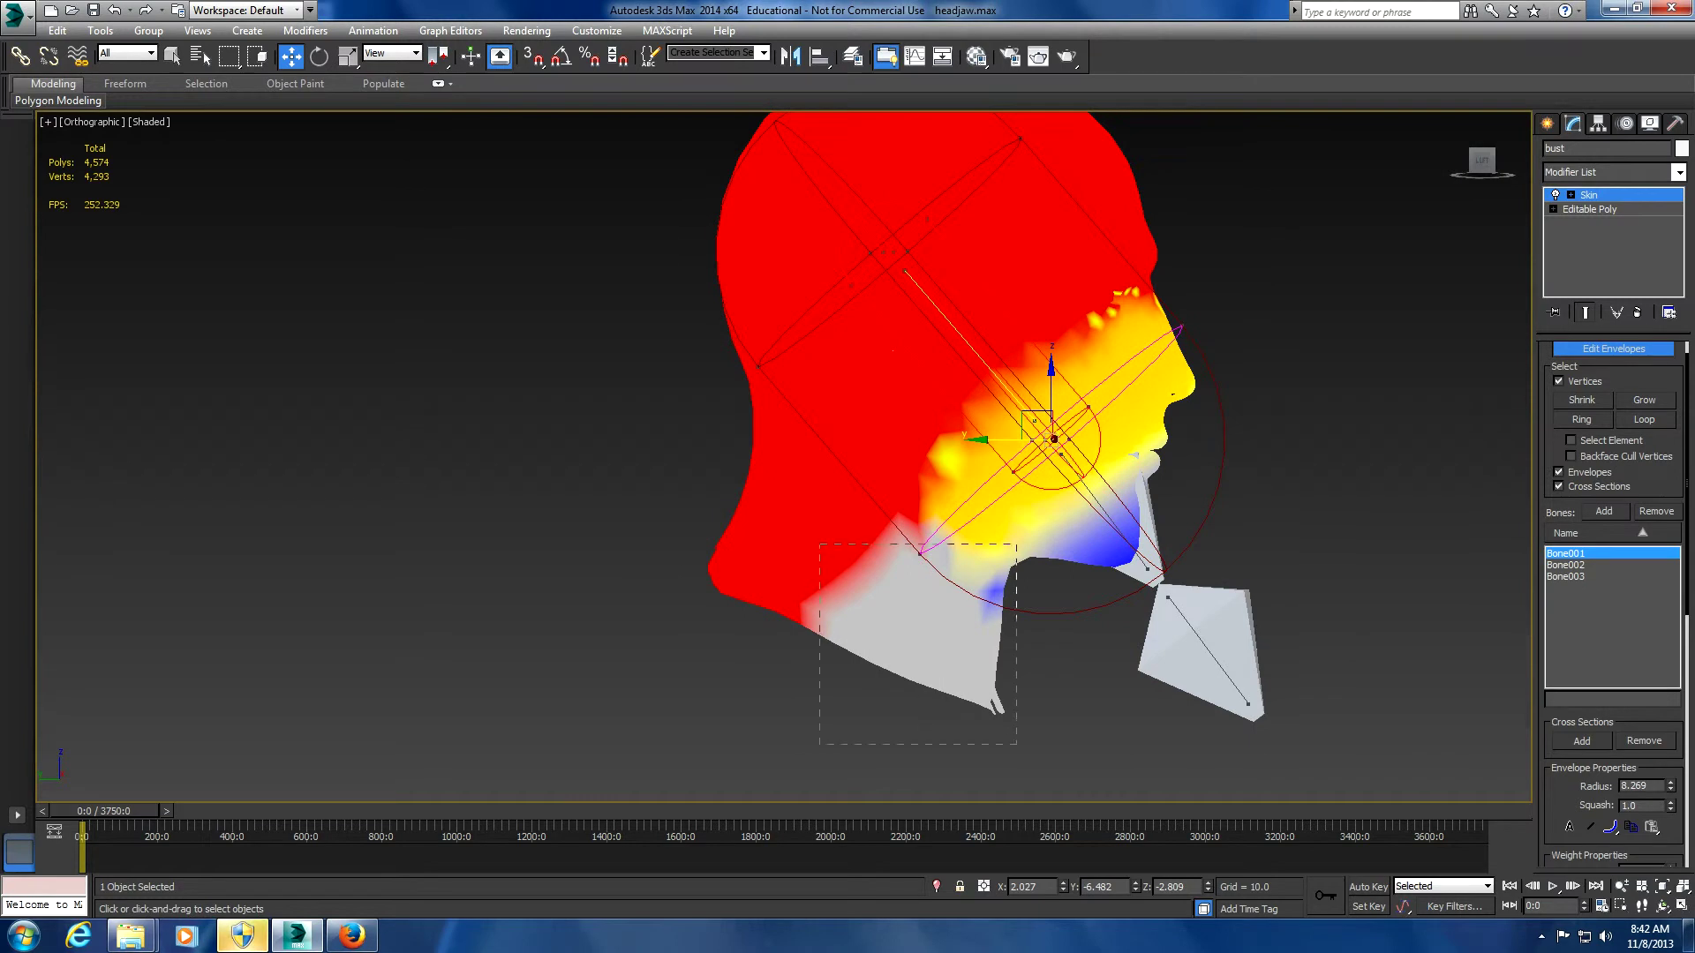
Select the neck and face vertices and set their Bone001 absolute weight to 1.0
{"action": "left_click_drag", "start_coordinate": [820, 544], "coordinate": [793, 530]}
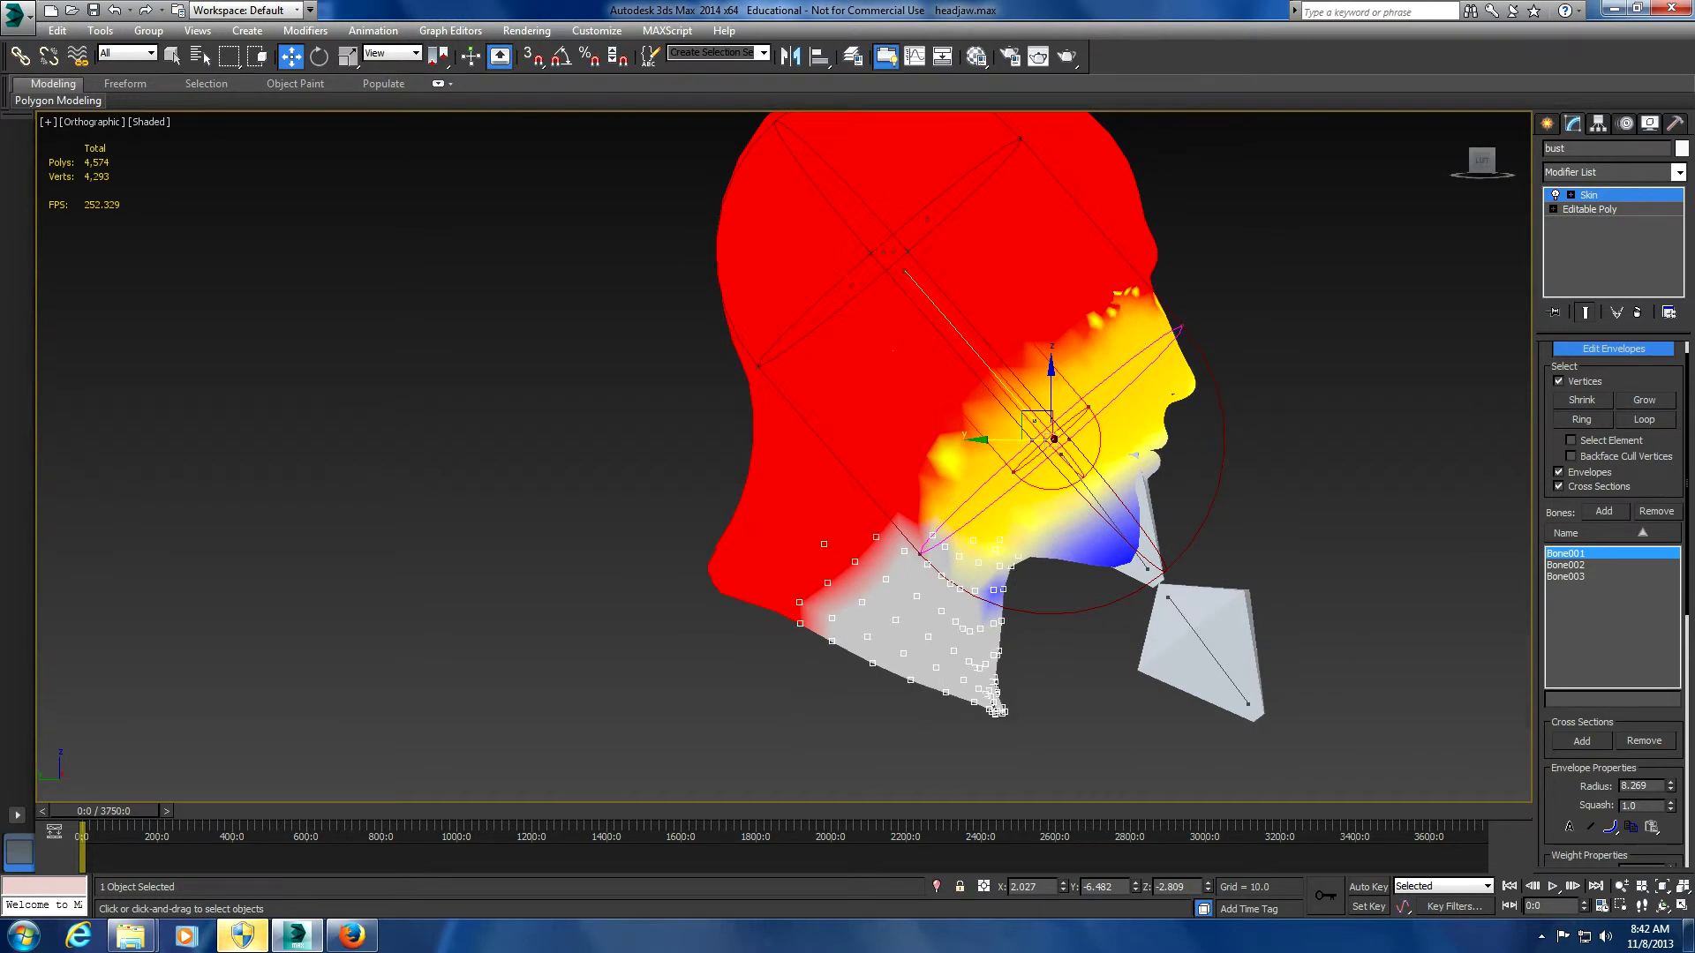
{"action": "left_click_drag", "start_coordinate": [1245, 440], "coordinate": [1247, 442]}
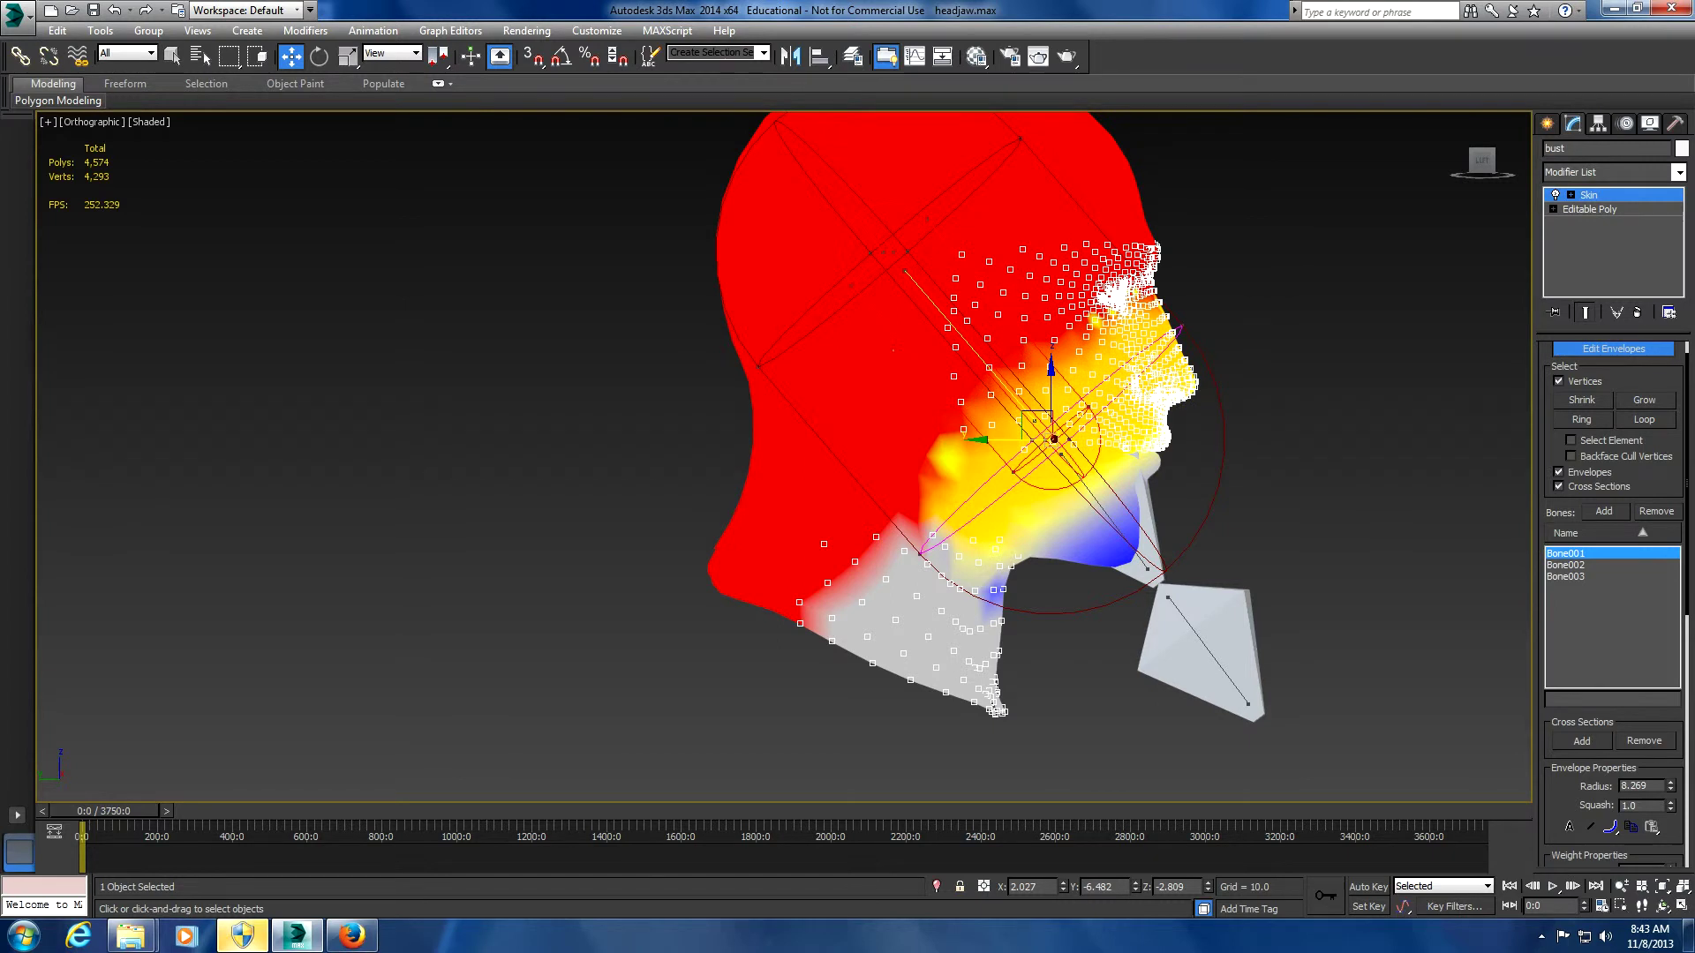
{"action": "scroll", "coordinate": [1614, 530], "scroll_direction": "down", "scroll_amount": 3}
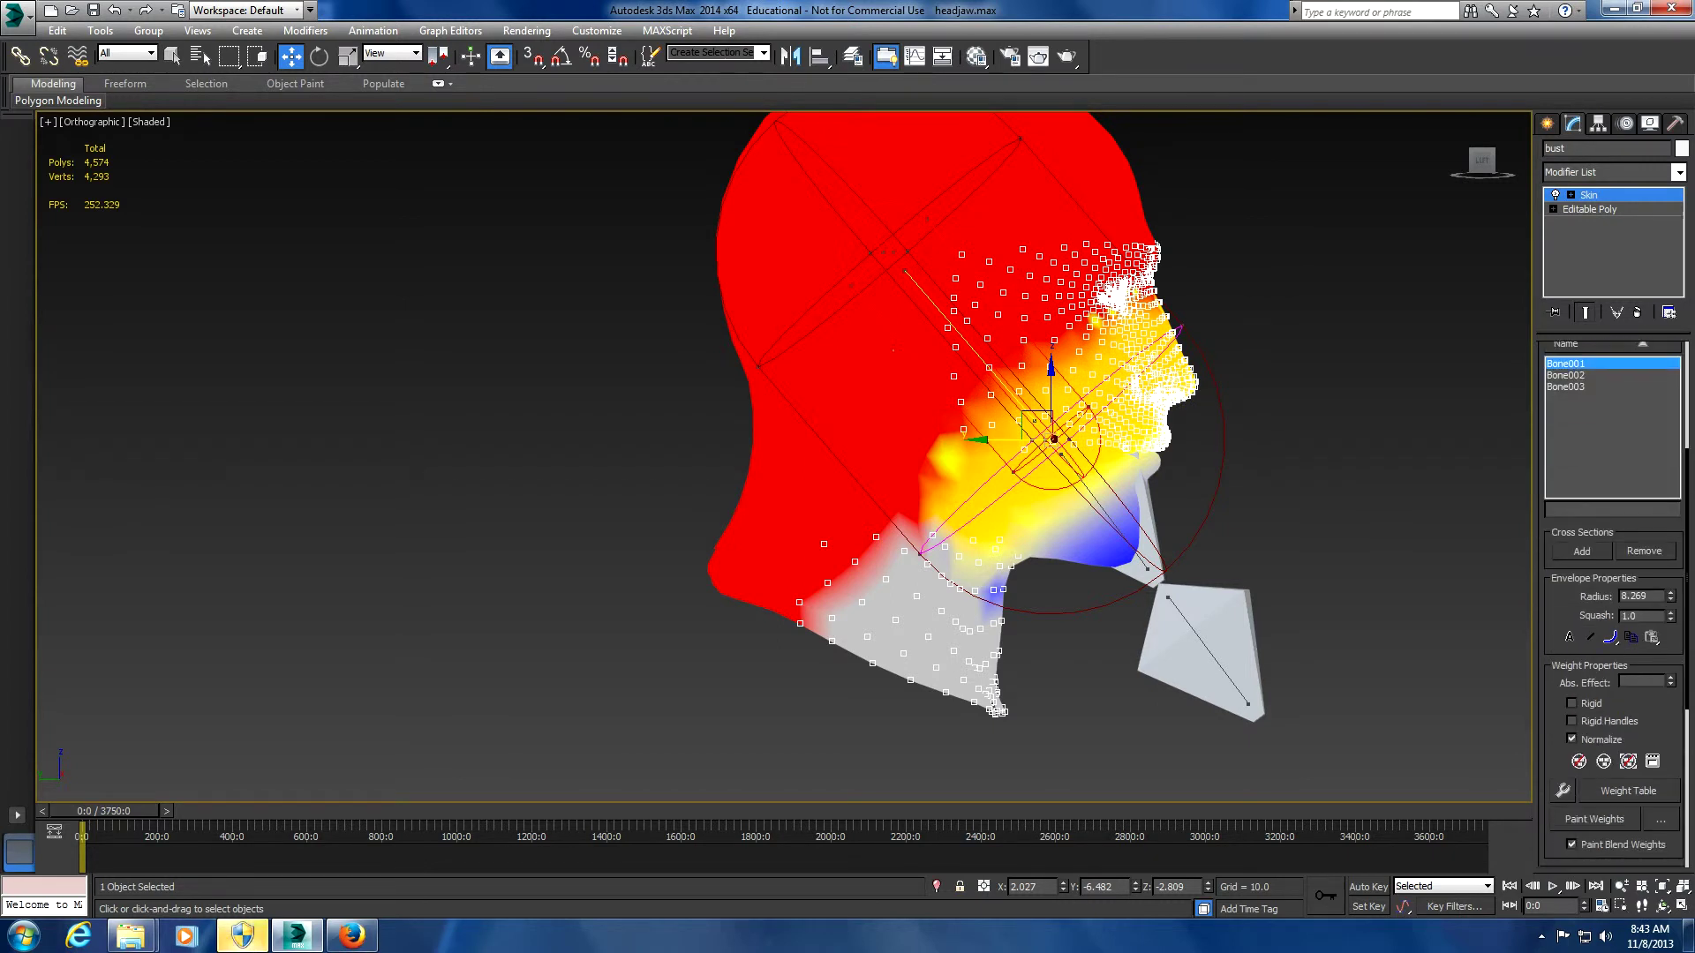
{"action": "type", "text": "1"}
{"action": "key", "text": "Return"}
{"action": "key", "text": "f"}
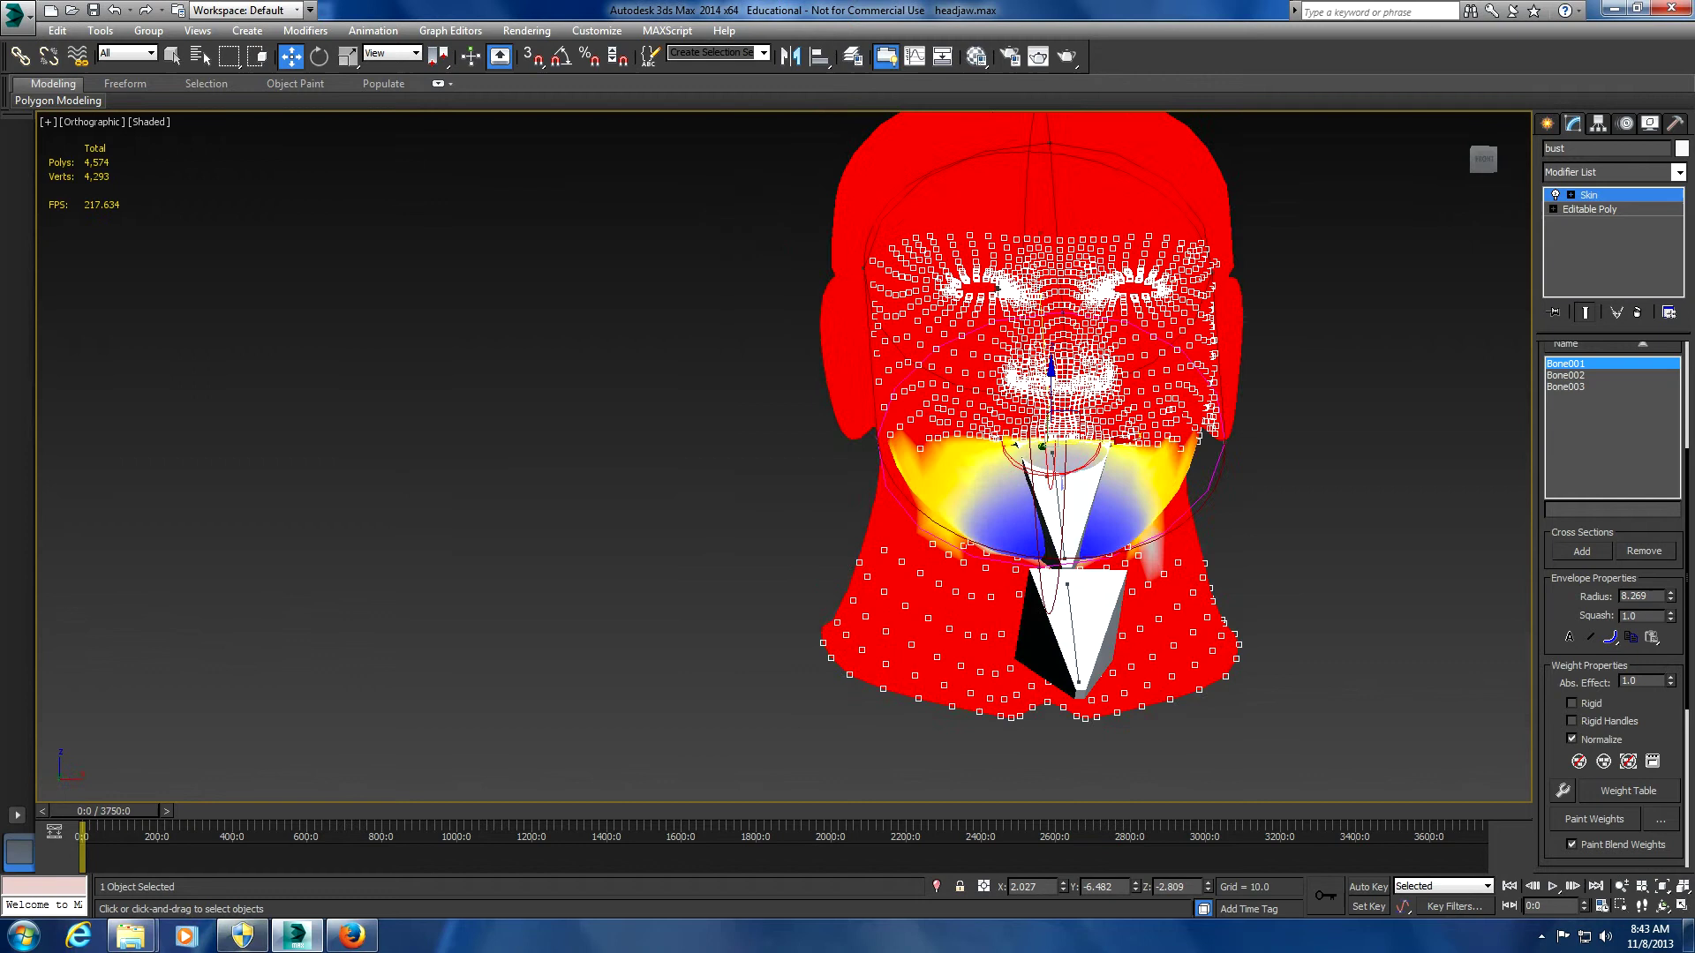
{"action": "middle_click_drag", "start_coordinate": [1028, 457], "coordinate": [913, 424], "text": "alt"}
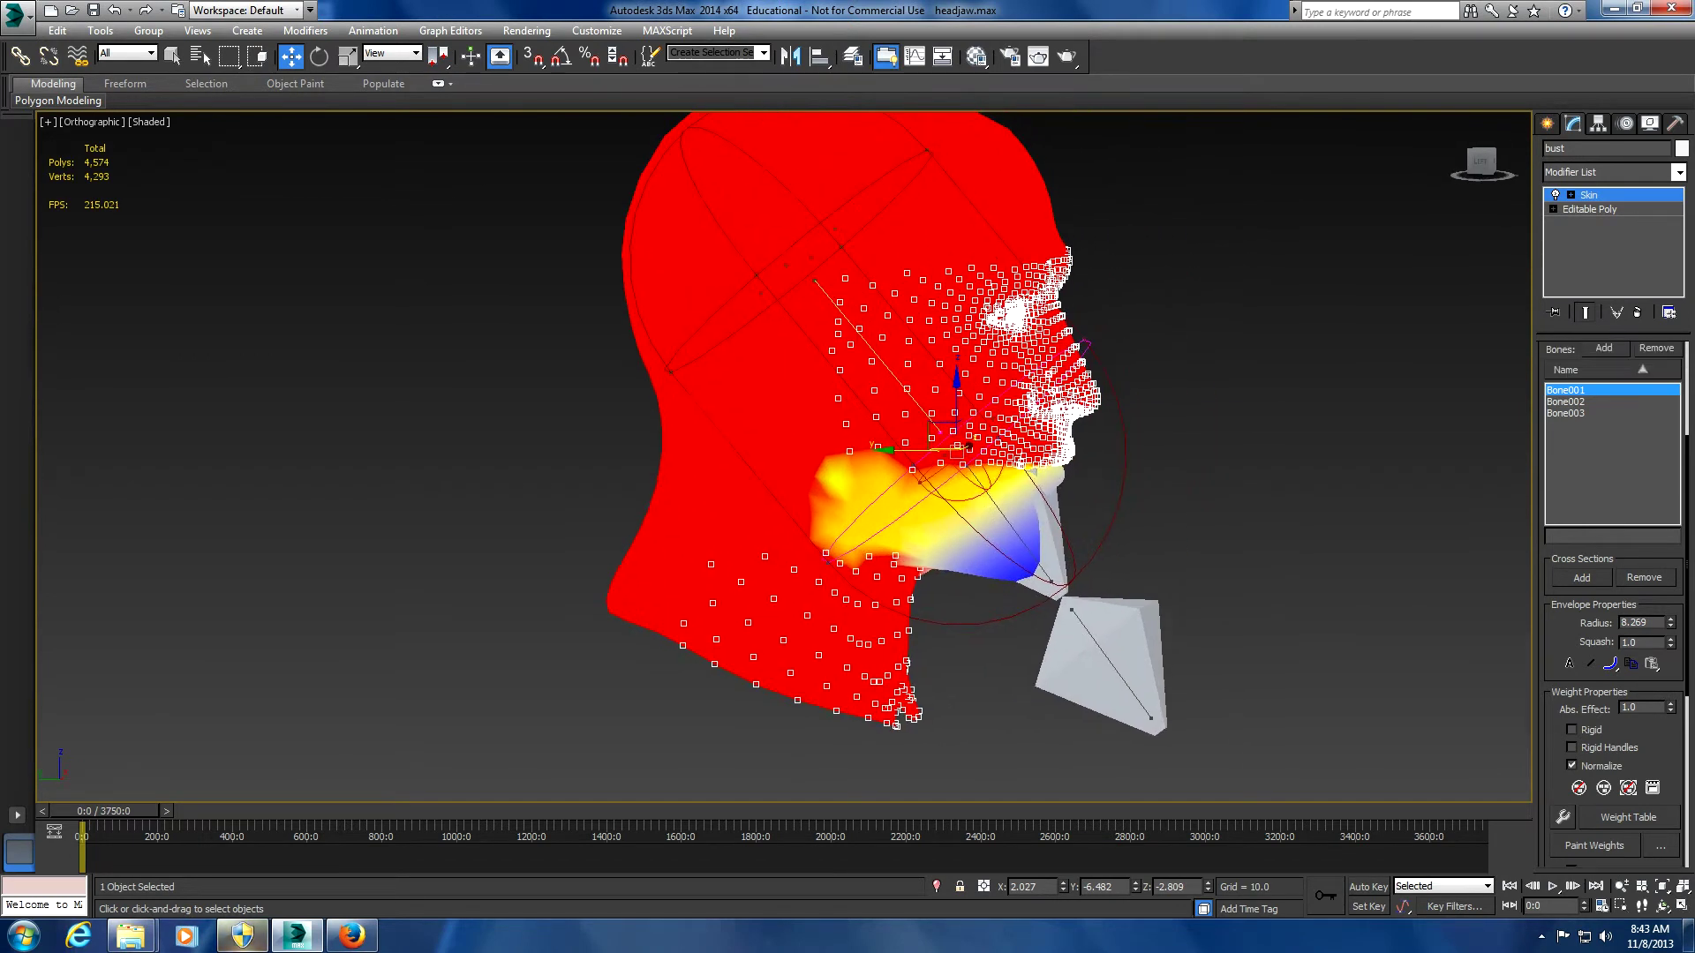
{"action": "scroll", "coordinate": [911, 419], "scroll_direction": "up", "scroll_amount": 3}
{"action": "scroll", "coordinate": [1097, 512], "scroll_direction": "up", "scroll_amount": 2}
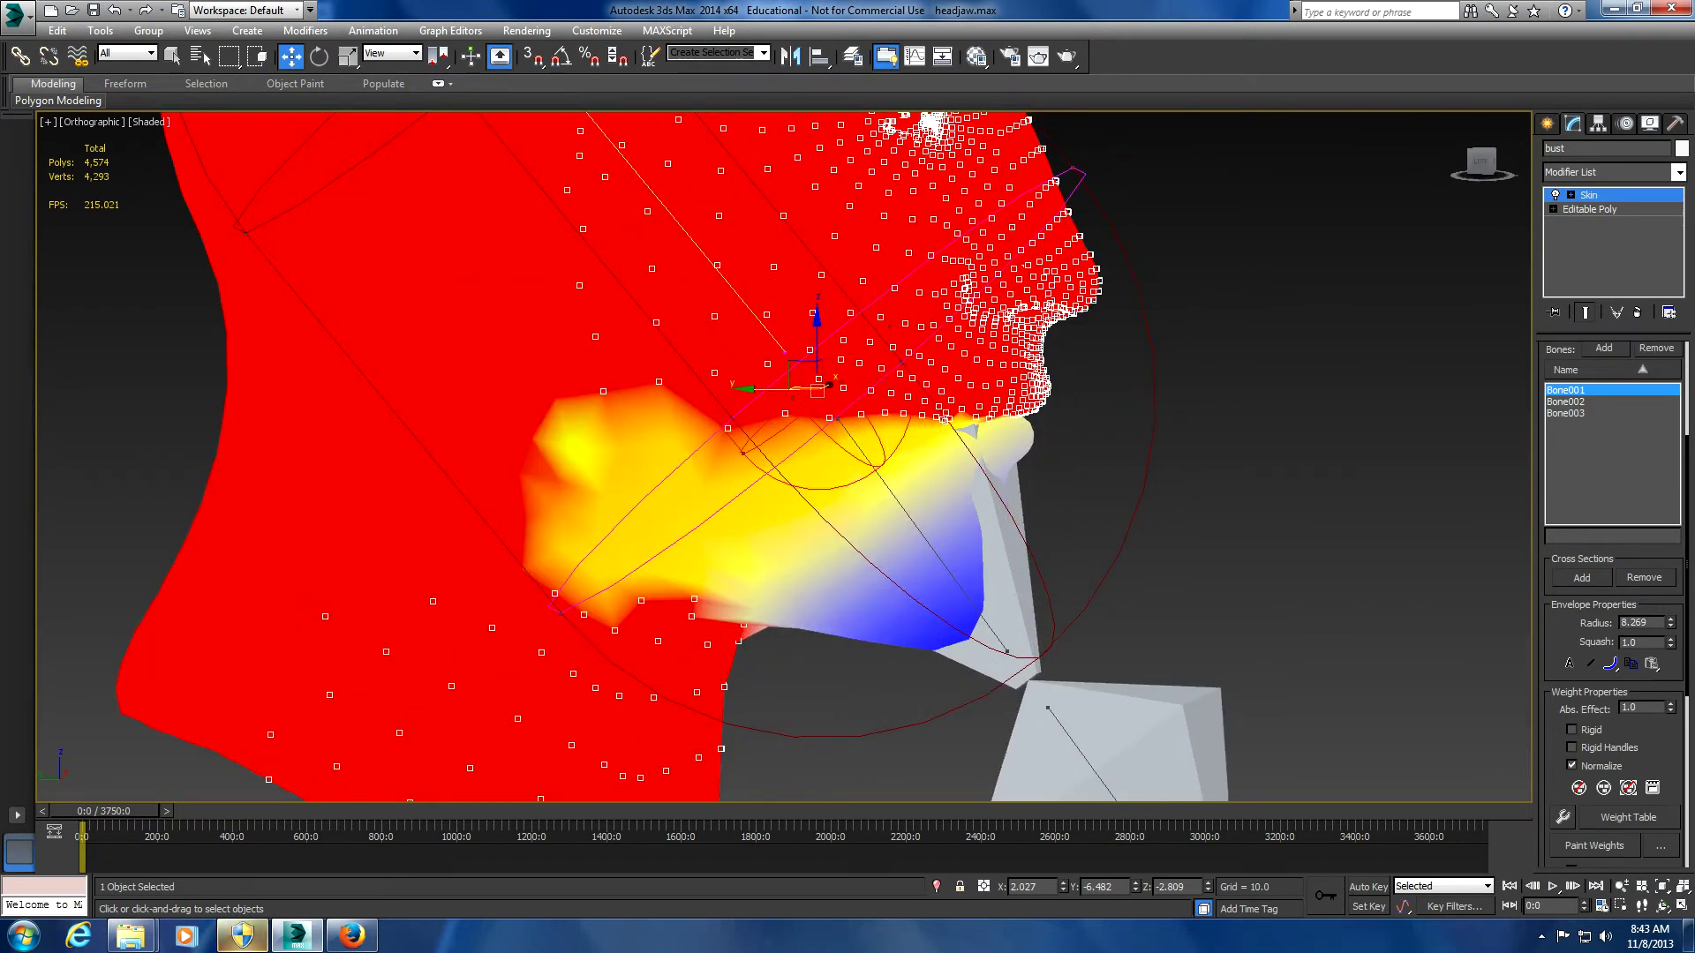
Give the selected jaw vertices full 1.0 weight on Bone002, then inspect Bone003's influence
{"action": "left_click", "coordinate": [1565, 402]}
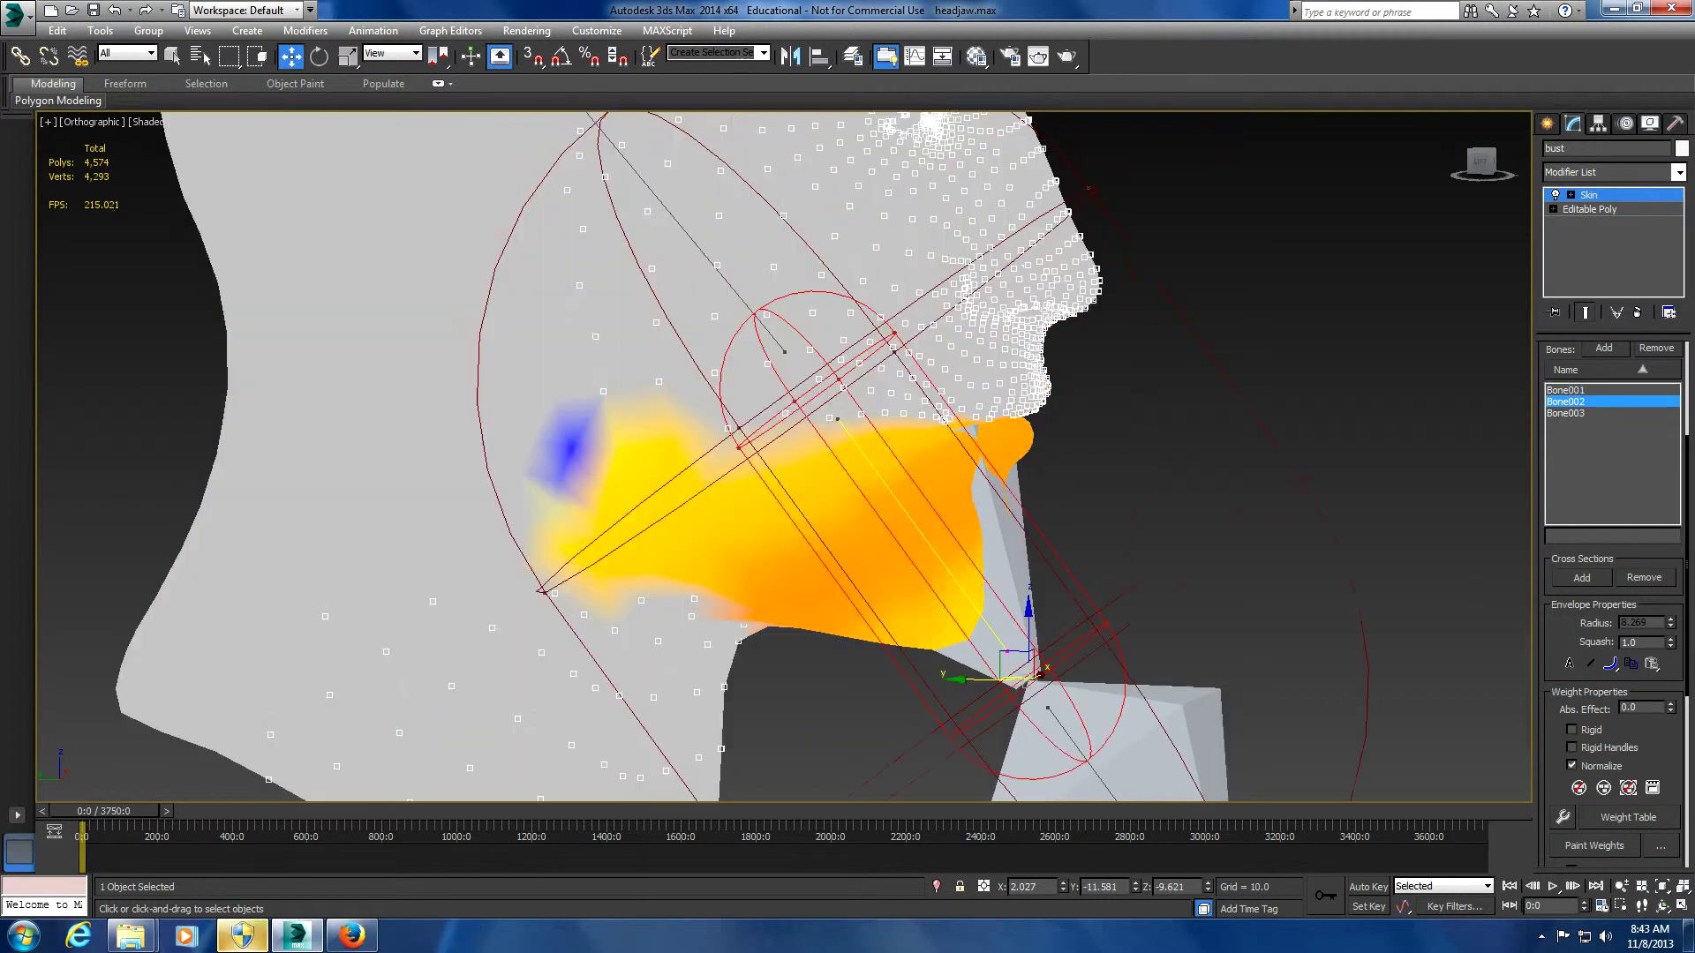
{"action": "mouse_move", "coordinate": [795, 442]}
{"action": "middle_mouse_down", "text": "alt"}
{"action": "mouse_move", "coordinate": [671, 441]}
{"action": "mouse_move", "coordinate": [803, 441]}
{"action": "middle_mouse_up", "text": "alt"}
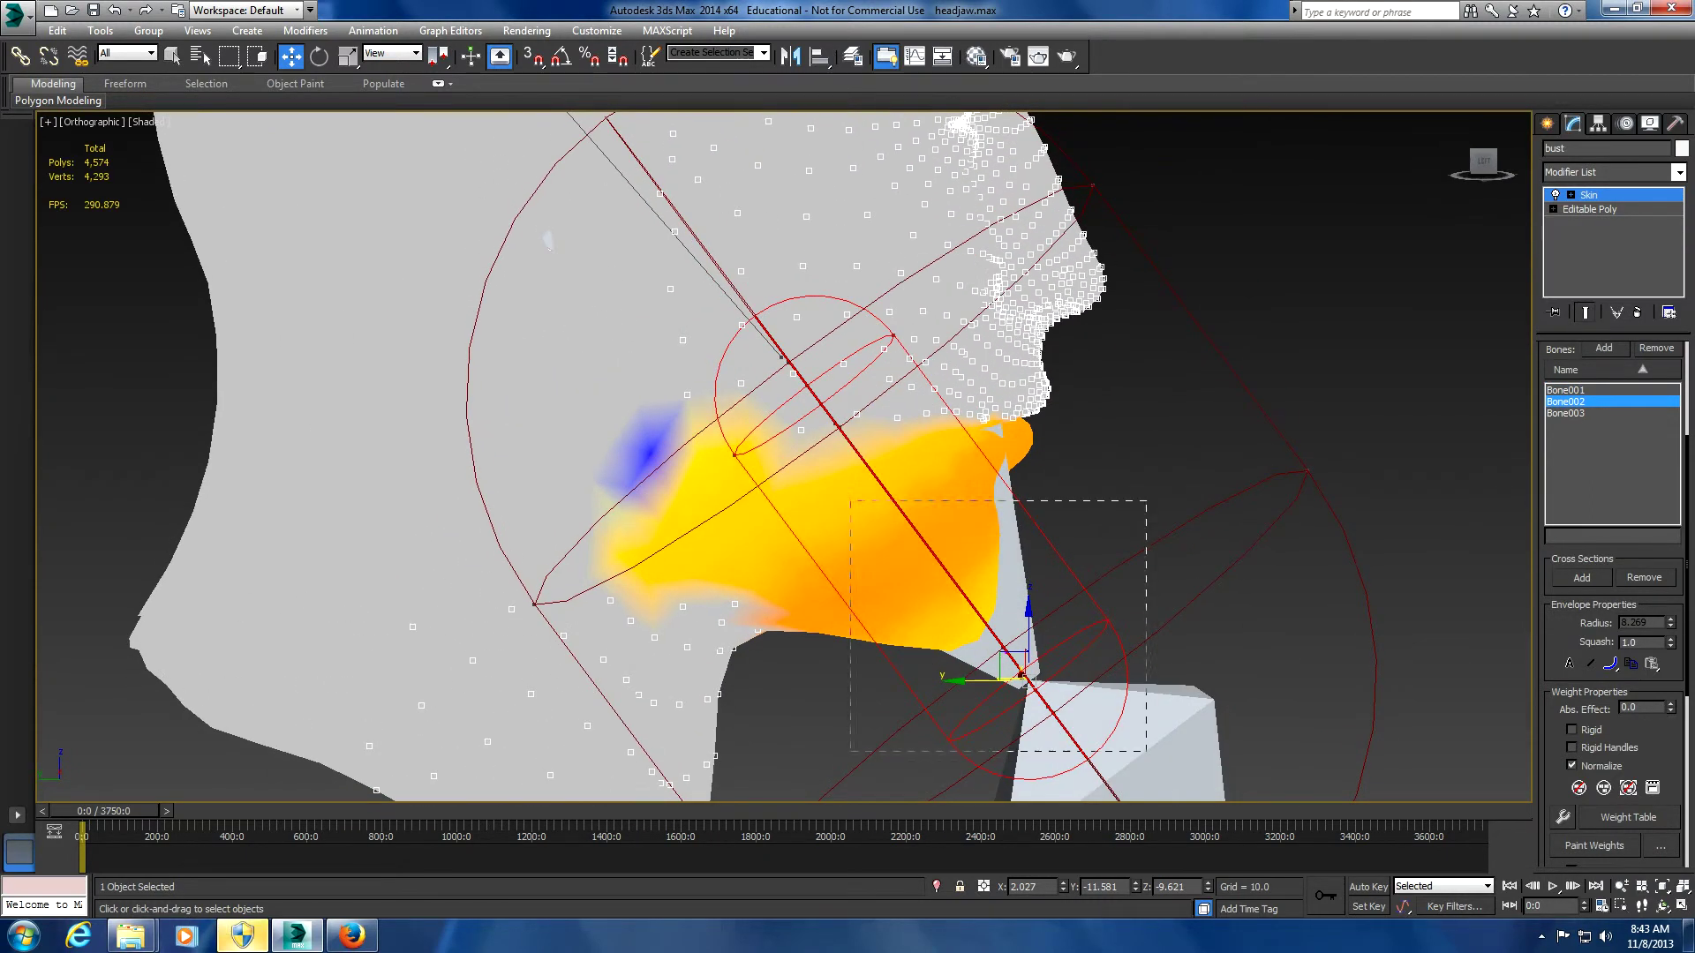
{"action": "left_click_drag", "start_coordinate": [1145, 752], "coordinate": [1146, 751]}
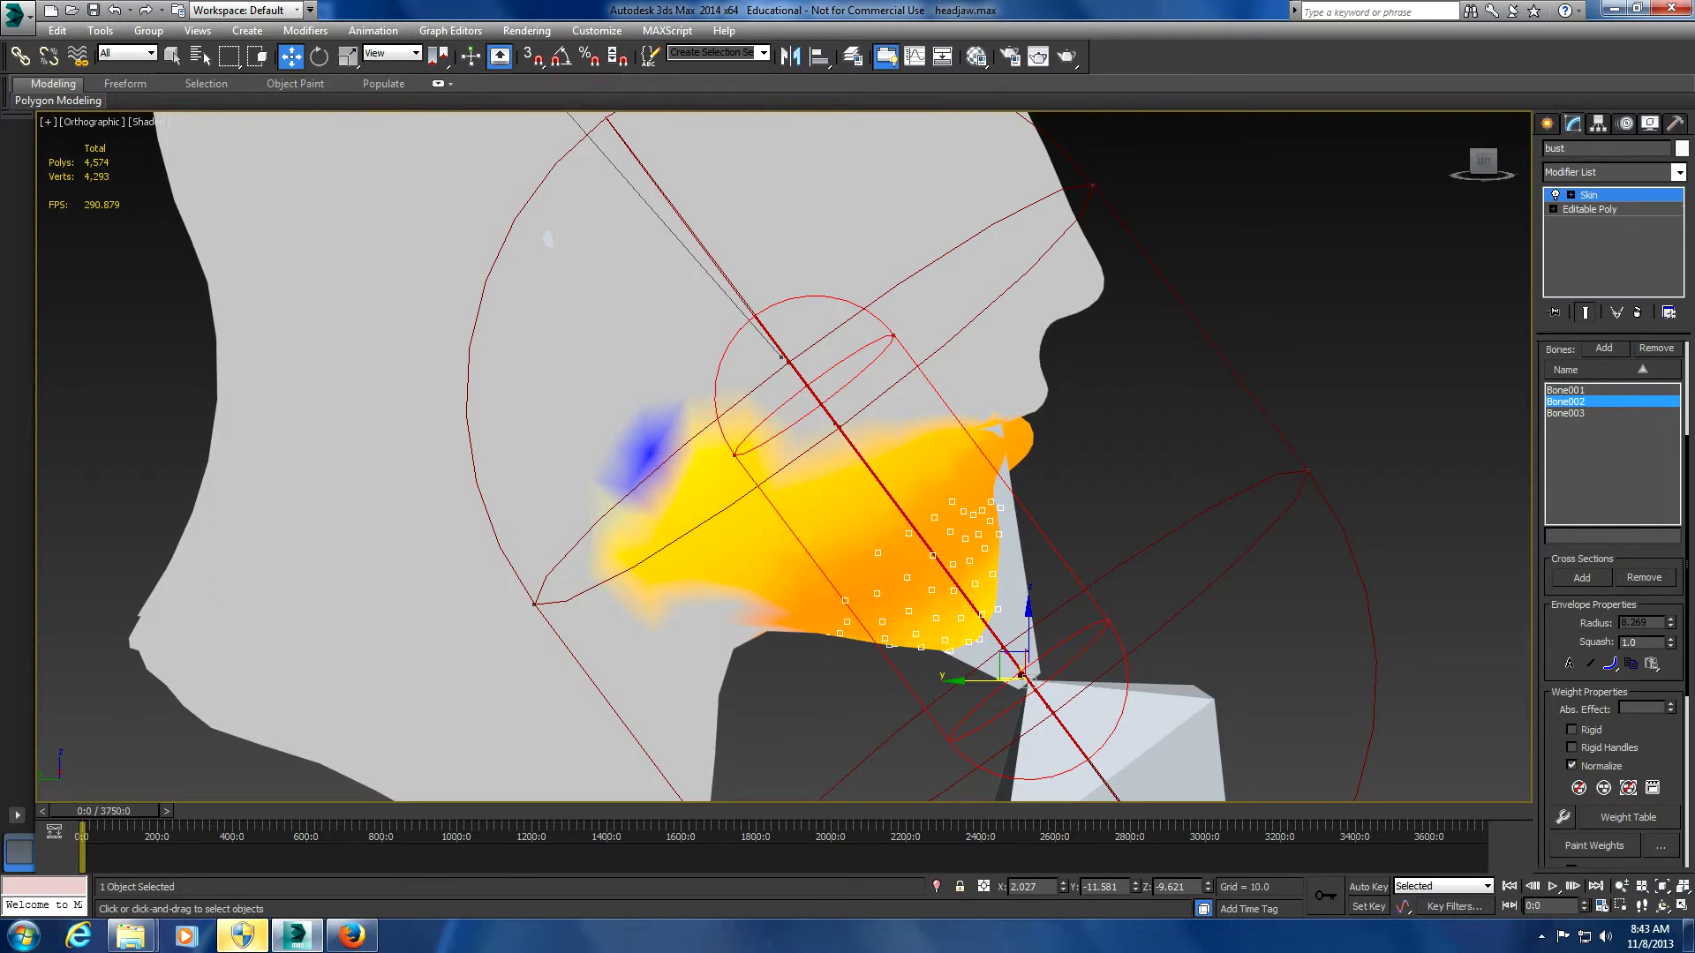
{"action": "left_click_drag", "start_coordinate": [1671, 708], "coordinate": [1670, 671]}
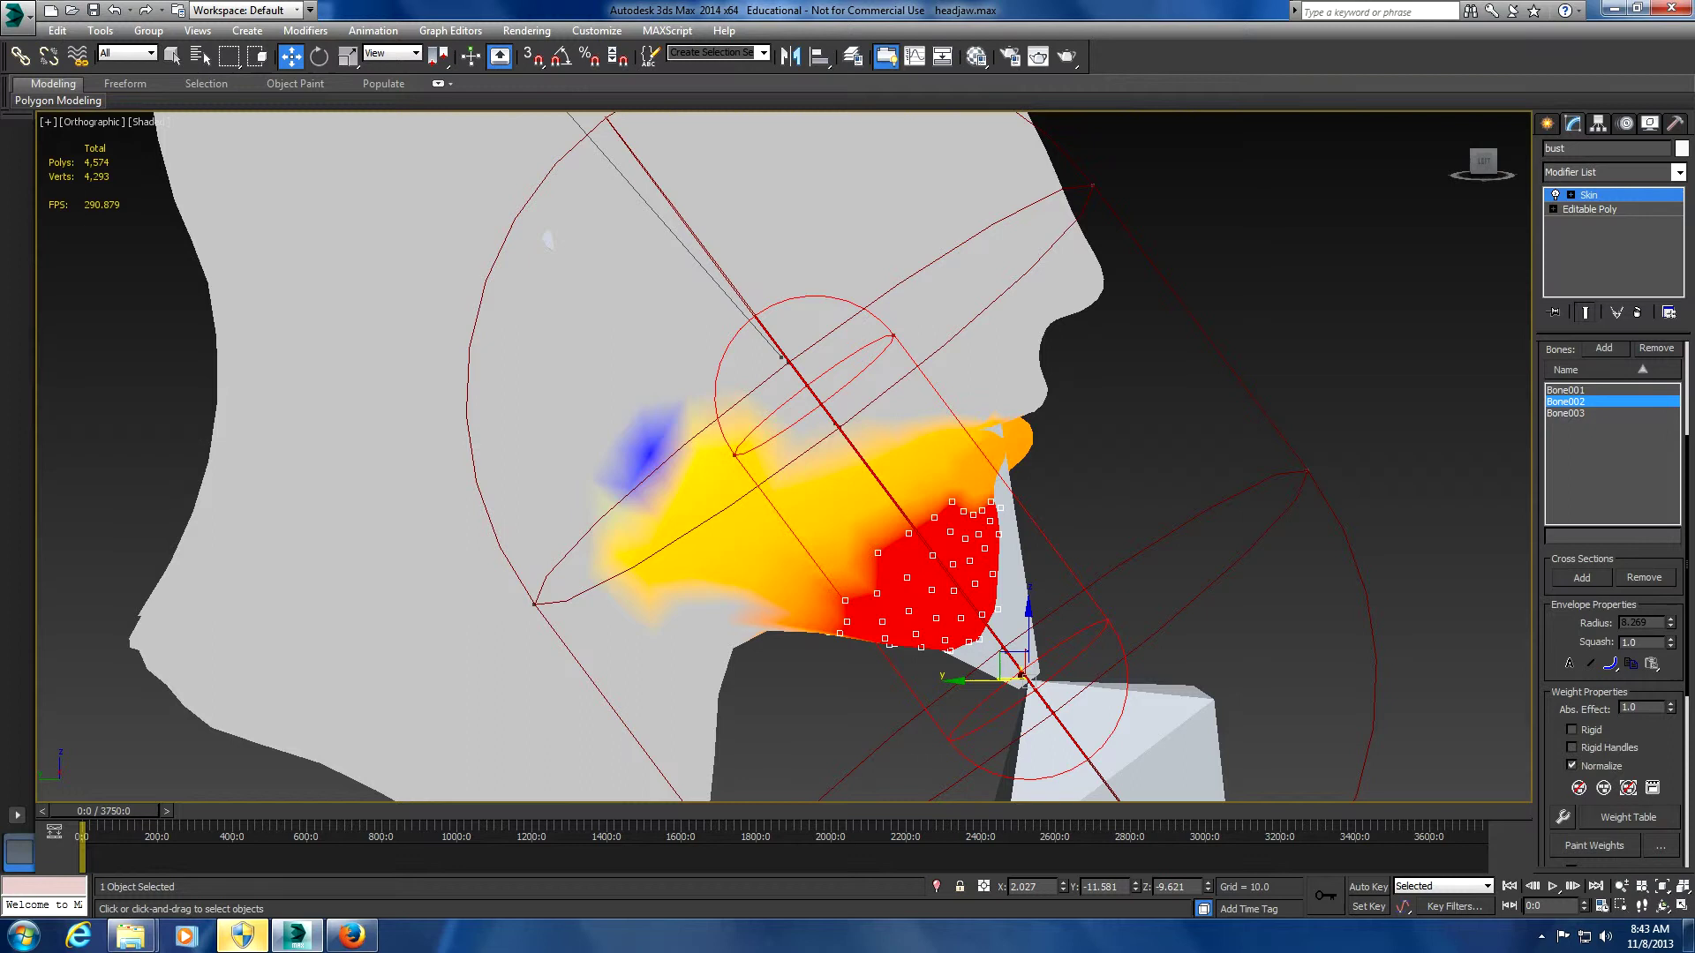
{"action": "left_click", "coordinate": [1565, 413]}
{"action": "middle_click_drag", "start_coordinate": [795, 442], "coordinate": [1421, 442], "text": "alt"}
Switch back to Bone002 and make a first rotation of the jaw bone about X
{"action": "left_click", "coordinate": [1565, 402]}
{"action": "scroll", "coordinate": [680, 450], "scroll_direction": "down", "scroll_amount": 5}
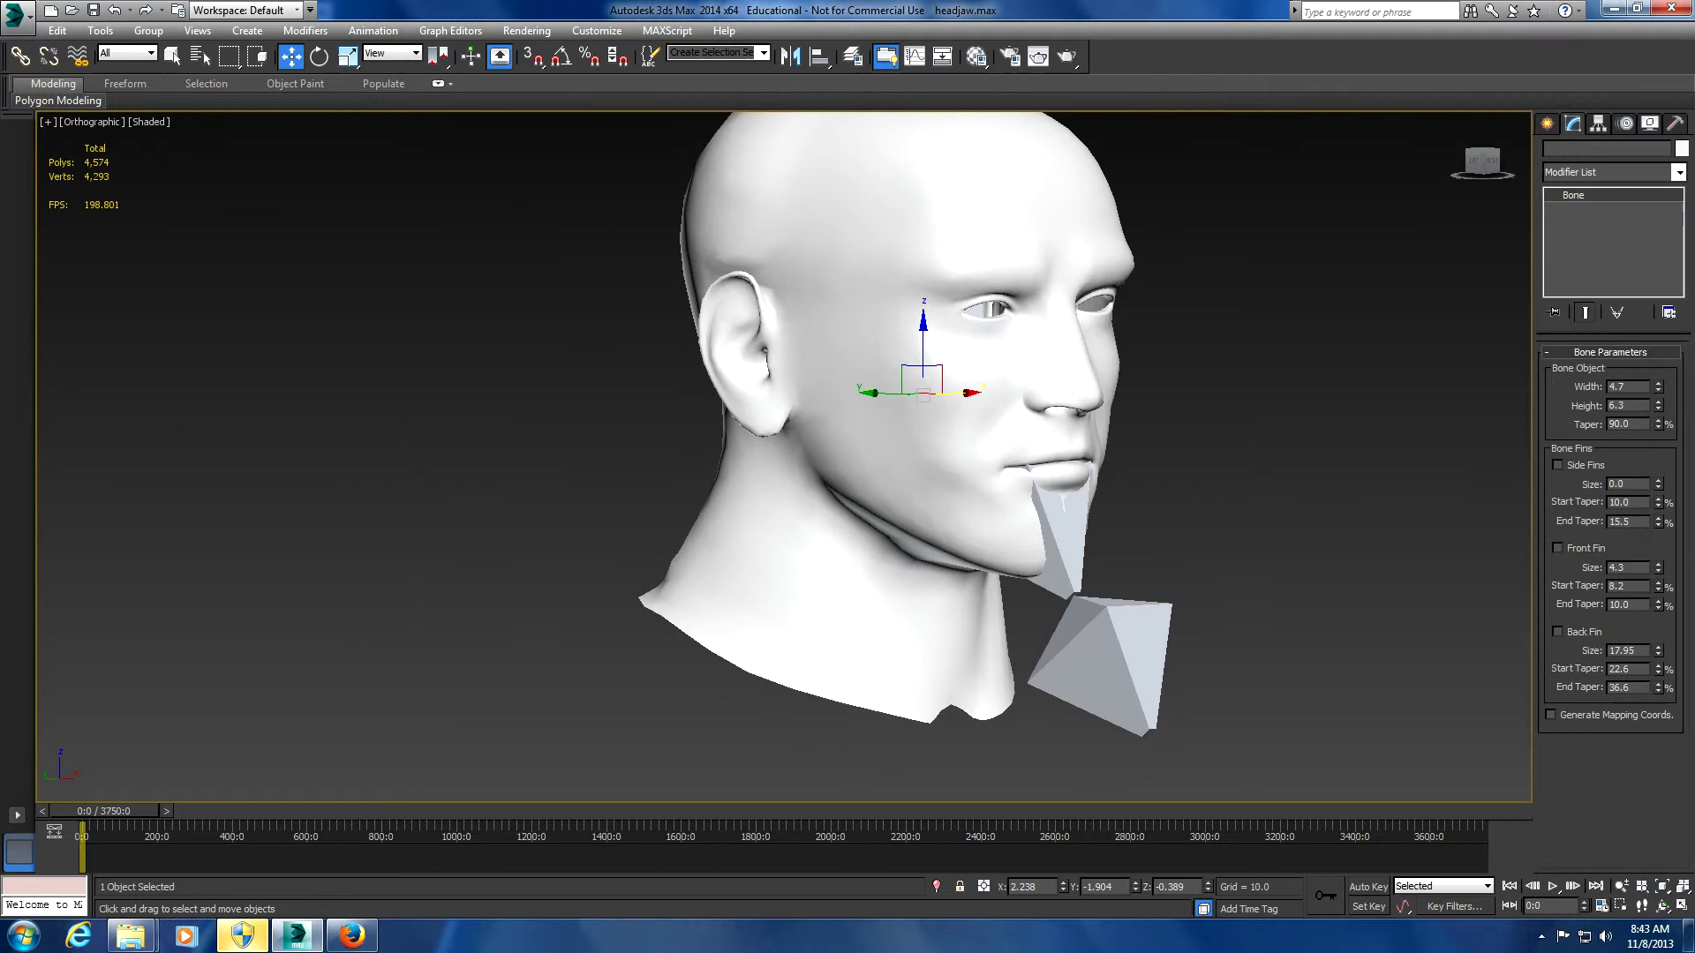
{"action": "key", "text": "e"}
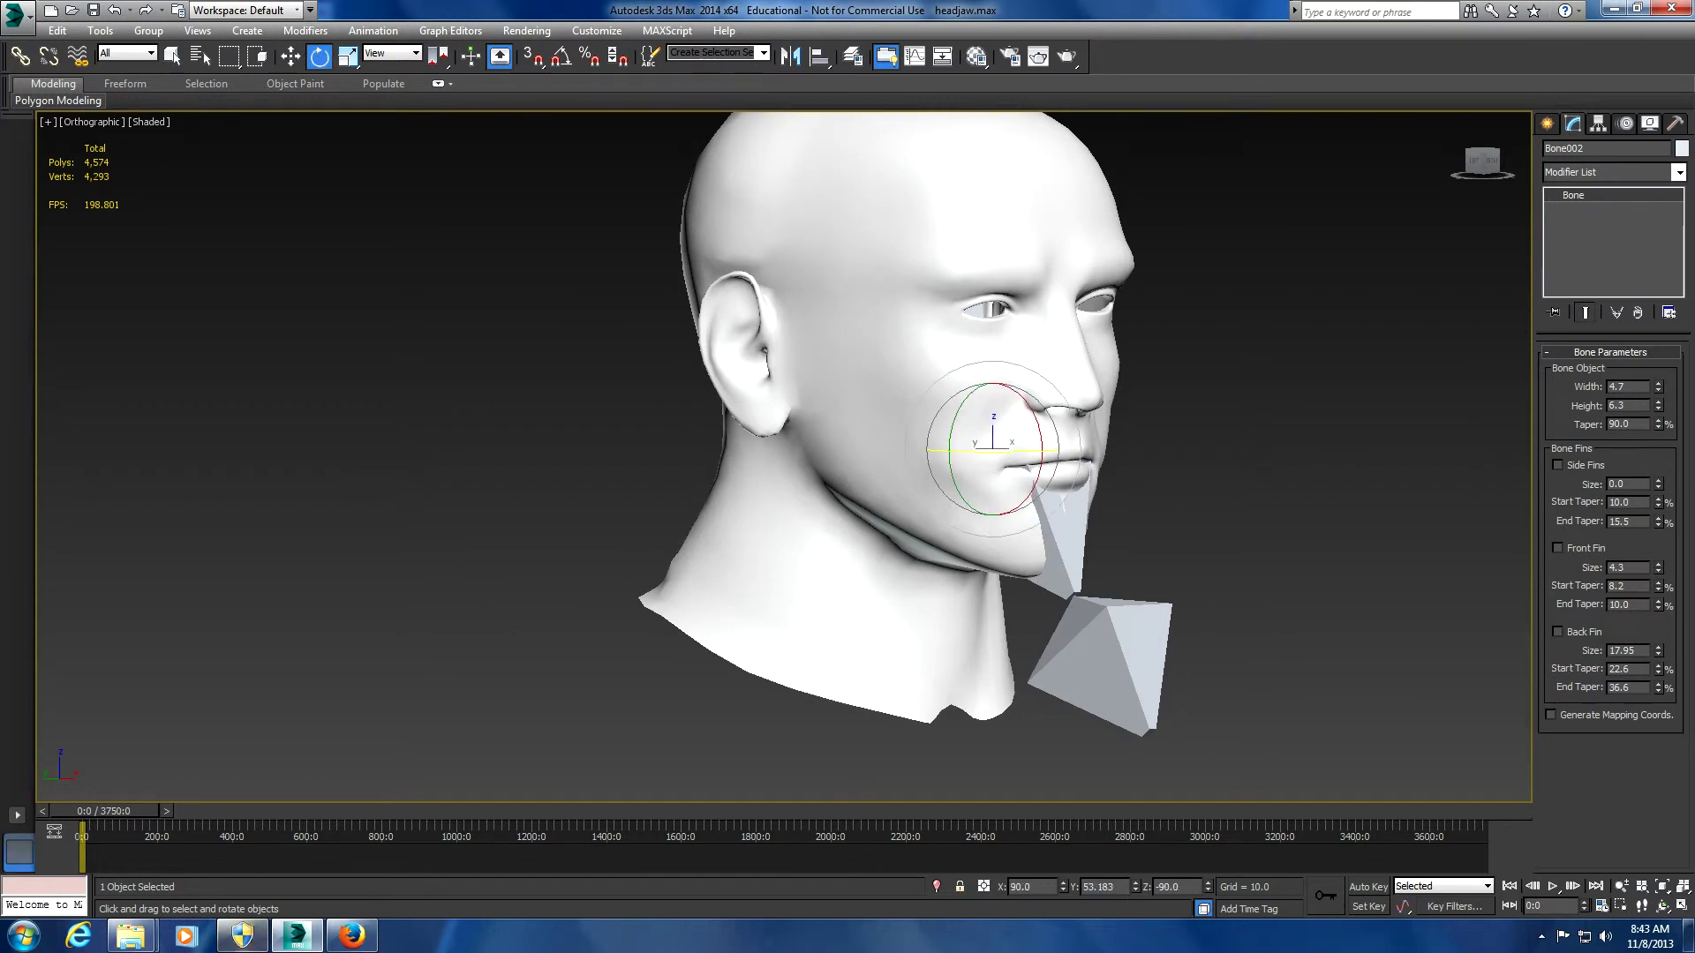
{"action": "mouse_move", "coordinate": [1040, 415]}
{"action": "left_mouse_down"}
{"action": "mouse_move", "coordinate": [1040, 499]}
{"action": "mouse_move", "coordinate": [1040, 433]}
{"action": "left_mouse_up"}
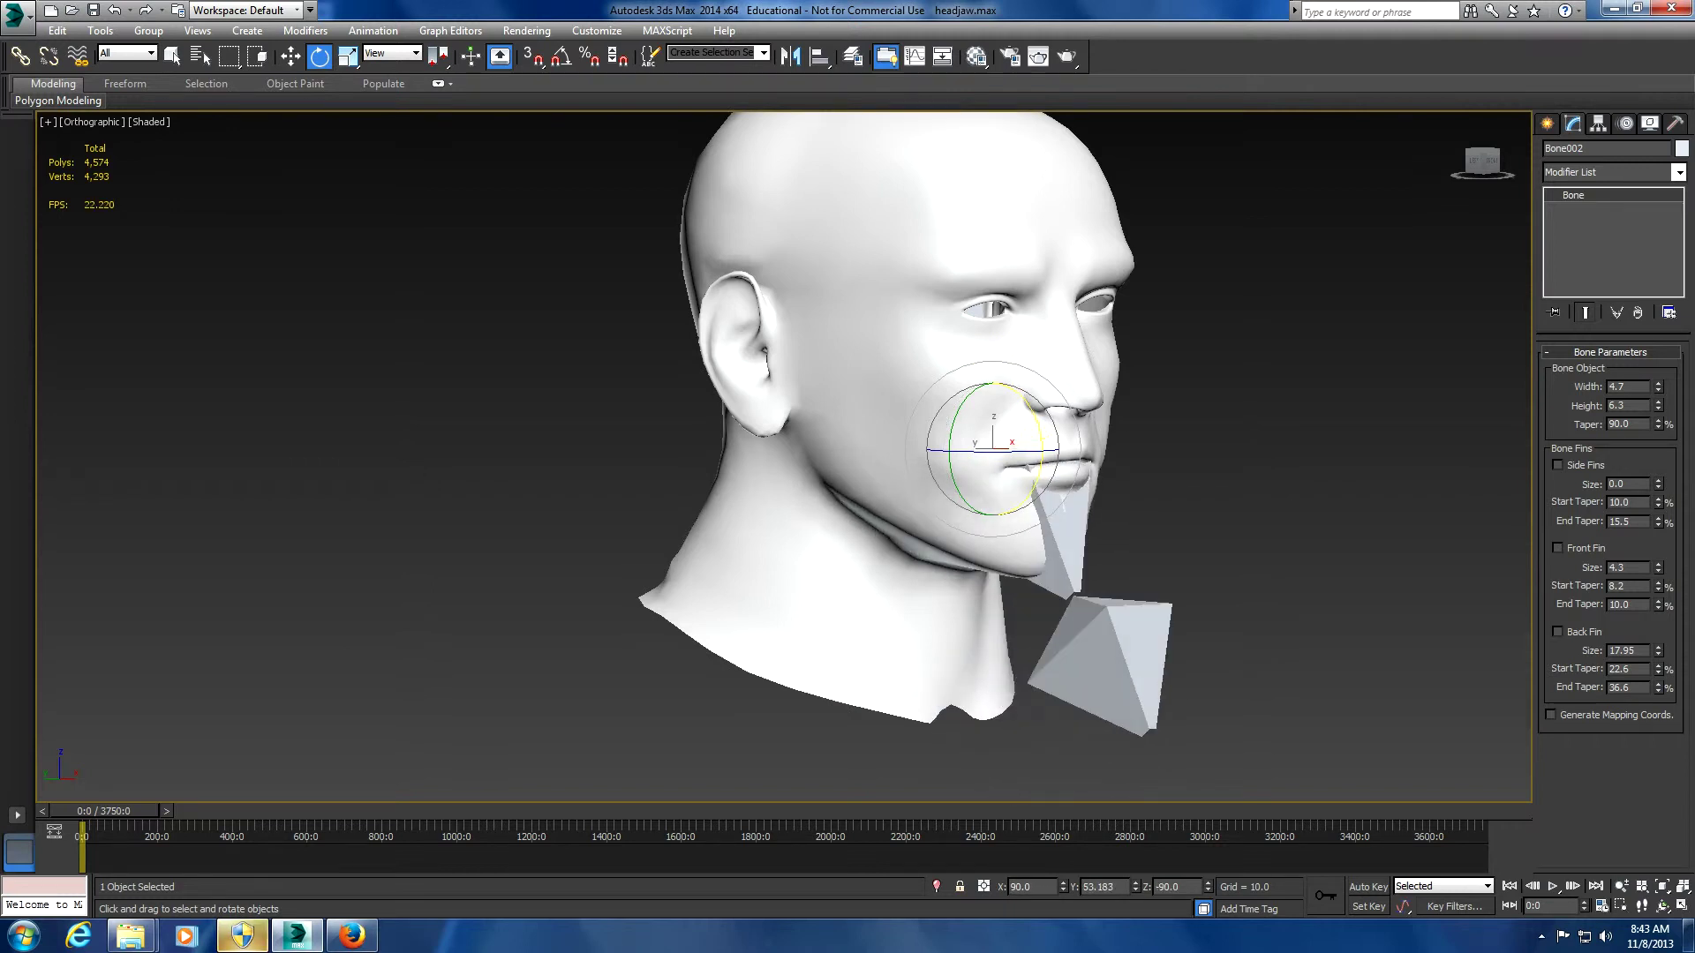
{"action": "scroll", "coordinate": [1233, 406], "scroll_direction": "up", "scroll_amount": 5}
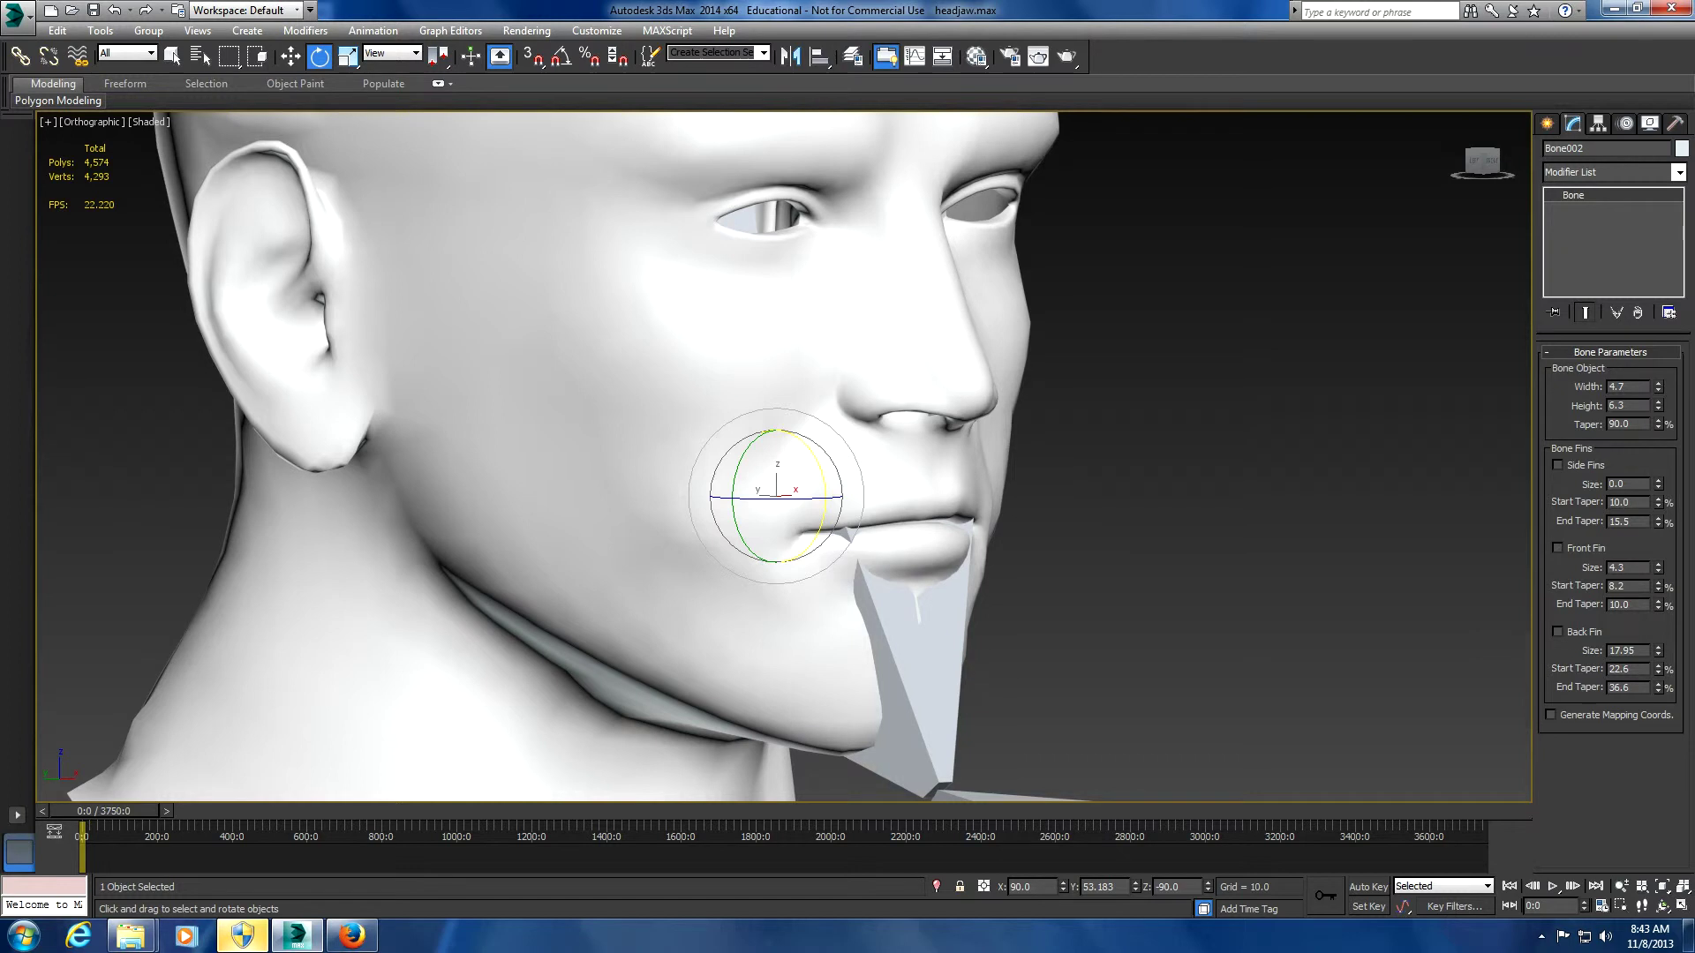
{"action": "middle_click_drag", "start_coordinate": [777, 459], "coordinate": [812, 441]}
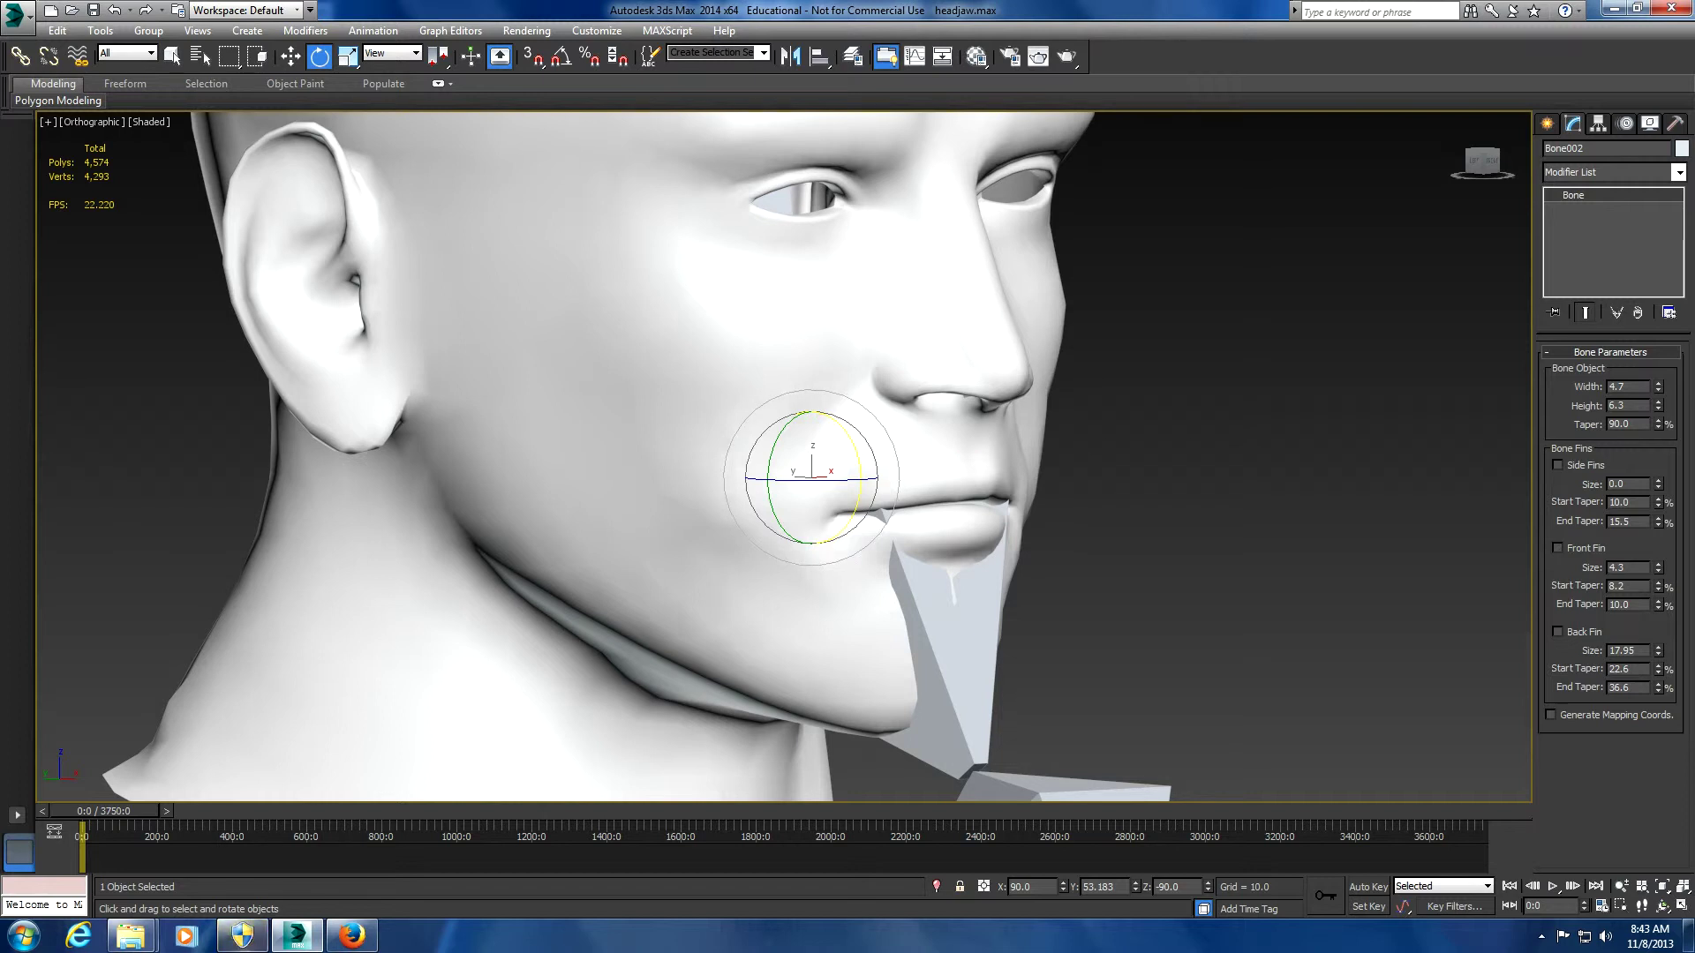
{"action": "middle_click_drag", "start_coordinate": [794, 459], "coordinate": [883, 441], "text": "alt"}
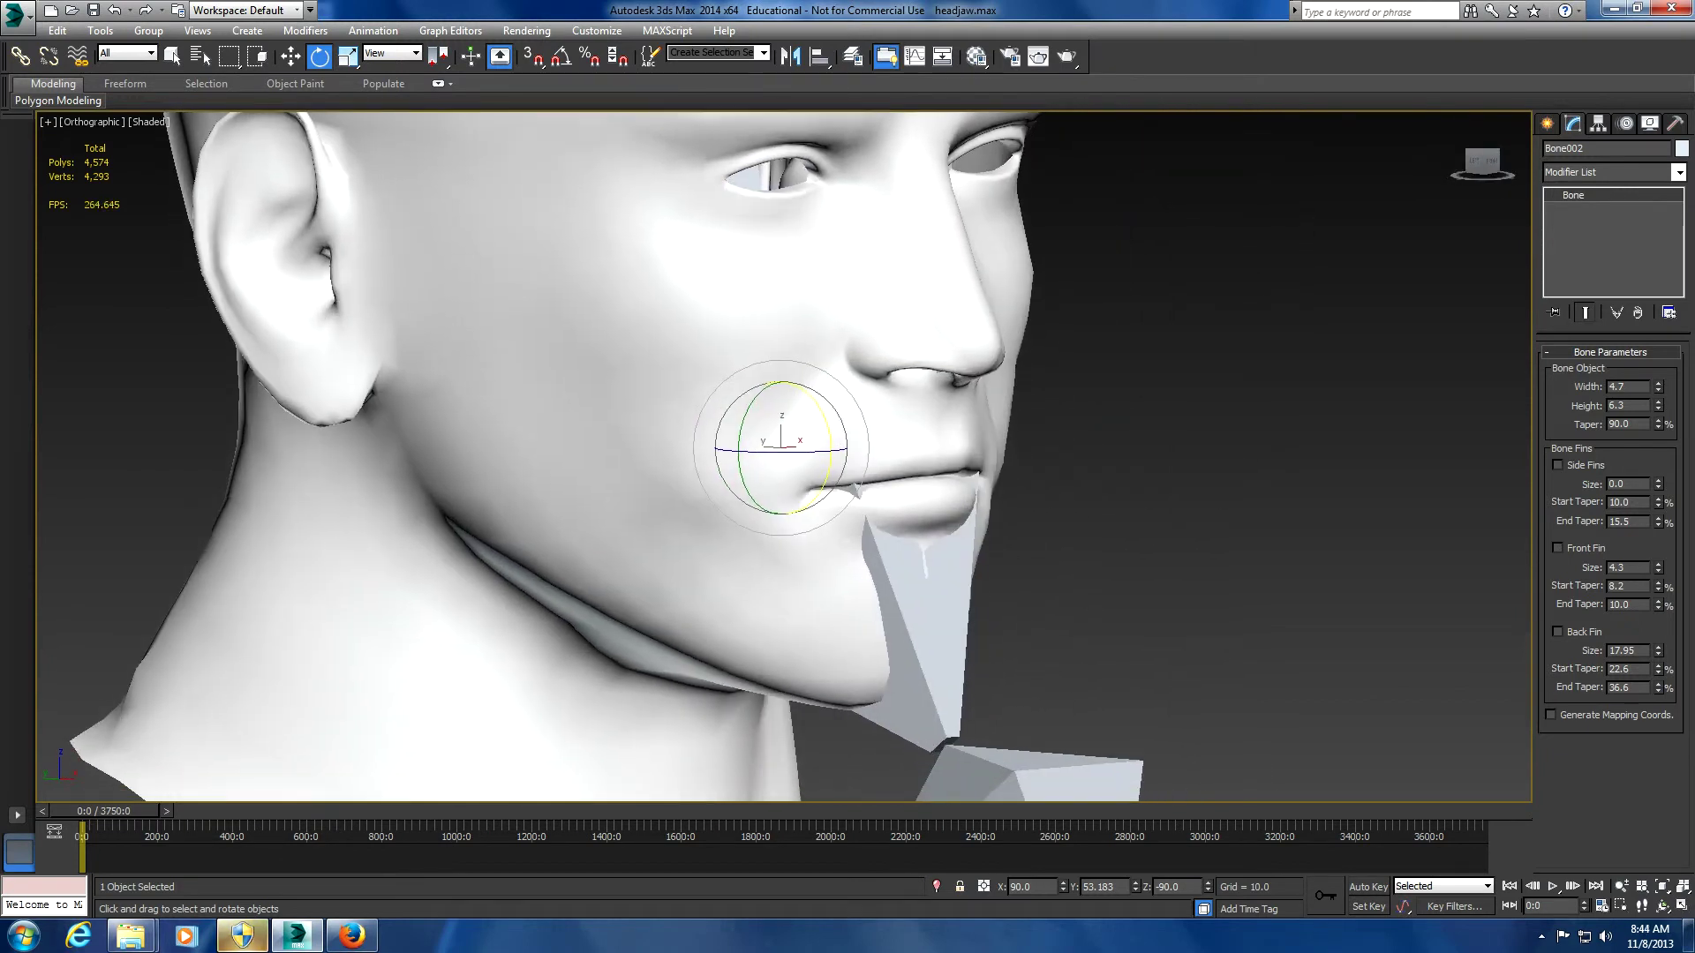
{"action": "scroll", "coordinate": [1100, 431], "scroll_direction": "down", "scroll_amount": 2}
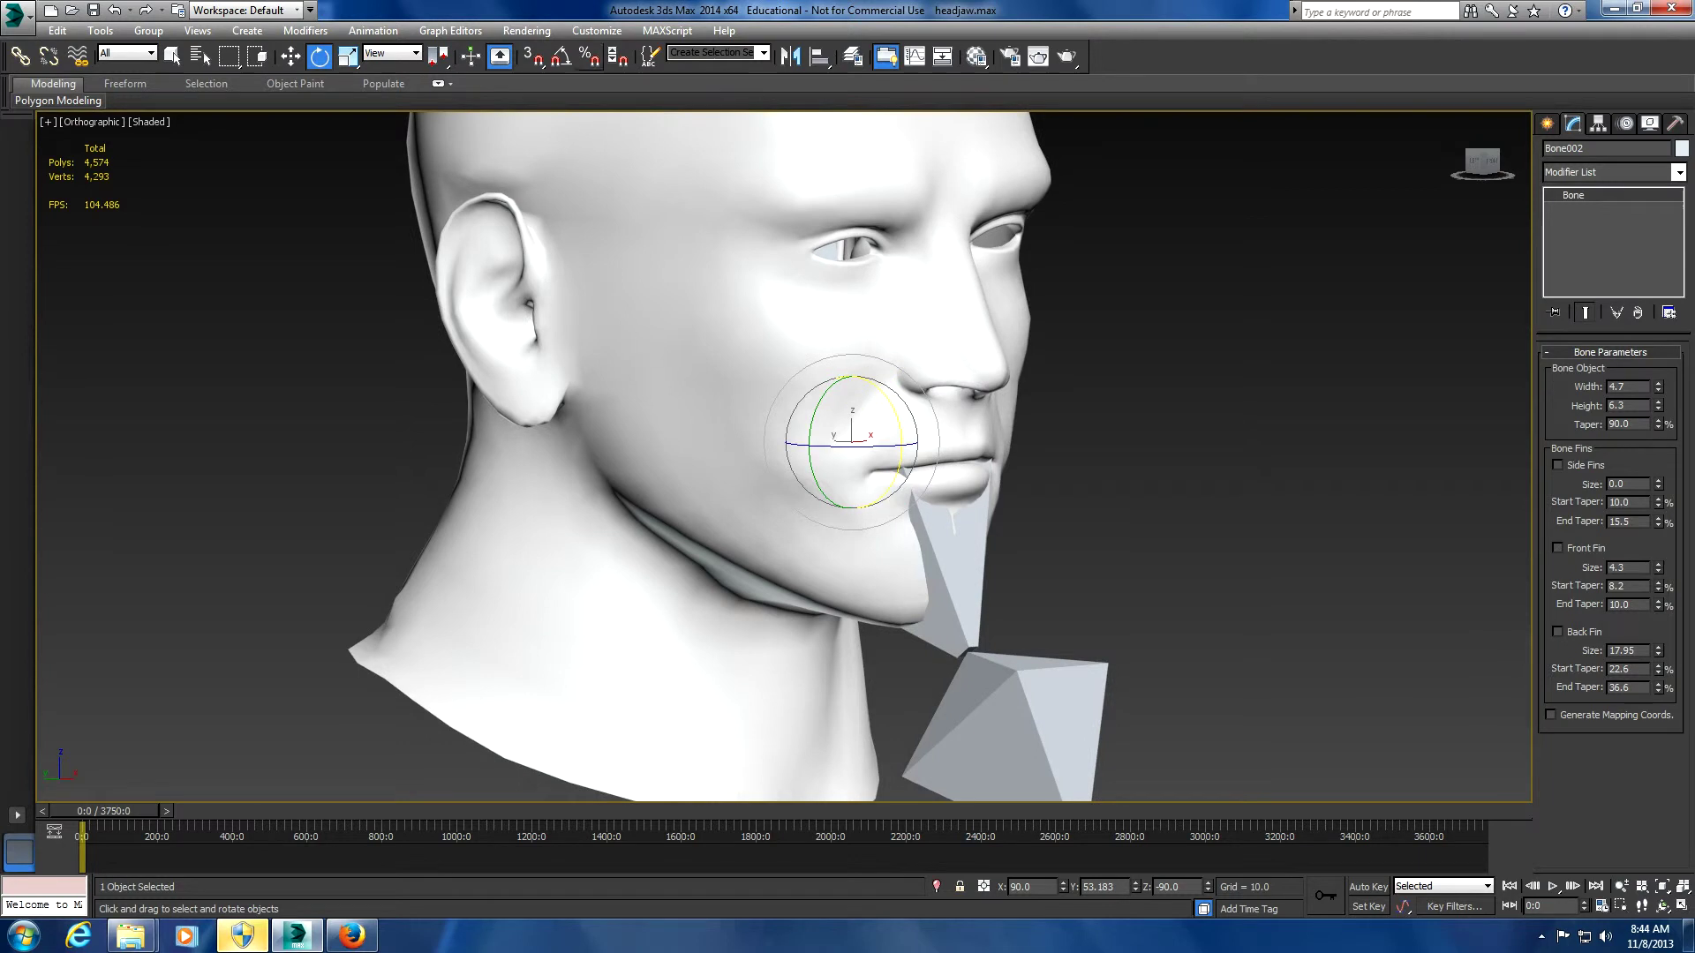
With Angle Snap on, rotate the jaw bone 15 degrees about X to open the mouth
{"action": "left_click", "coordinate": [562, 57]}
{"action": "left_click_drag", "start_coordinate": [914, 467], "coordinate": [885, 399]}
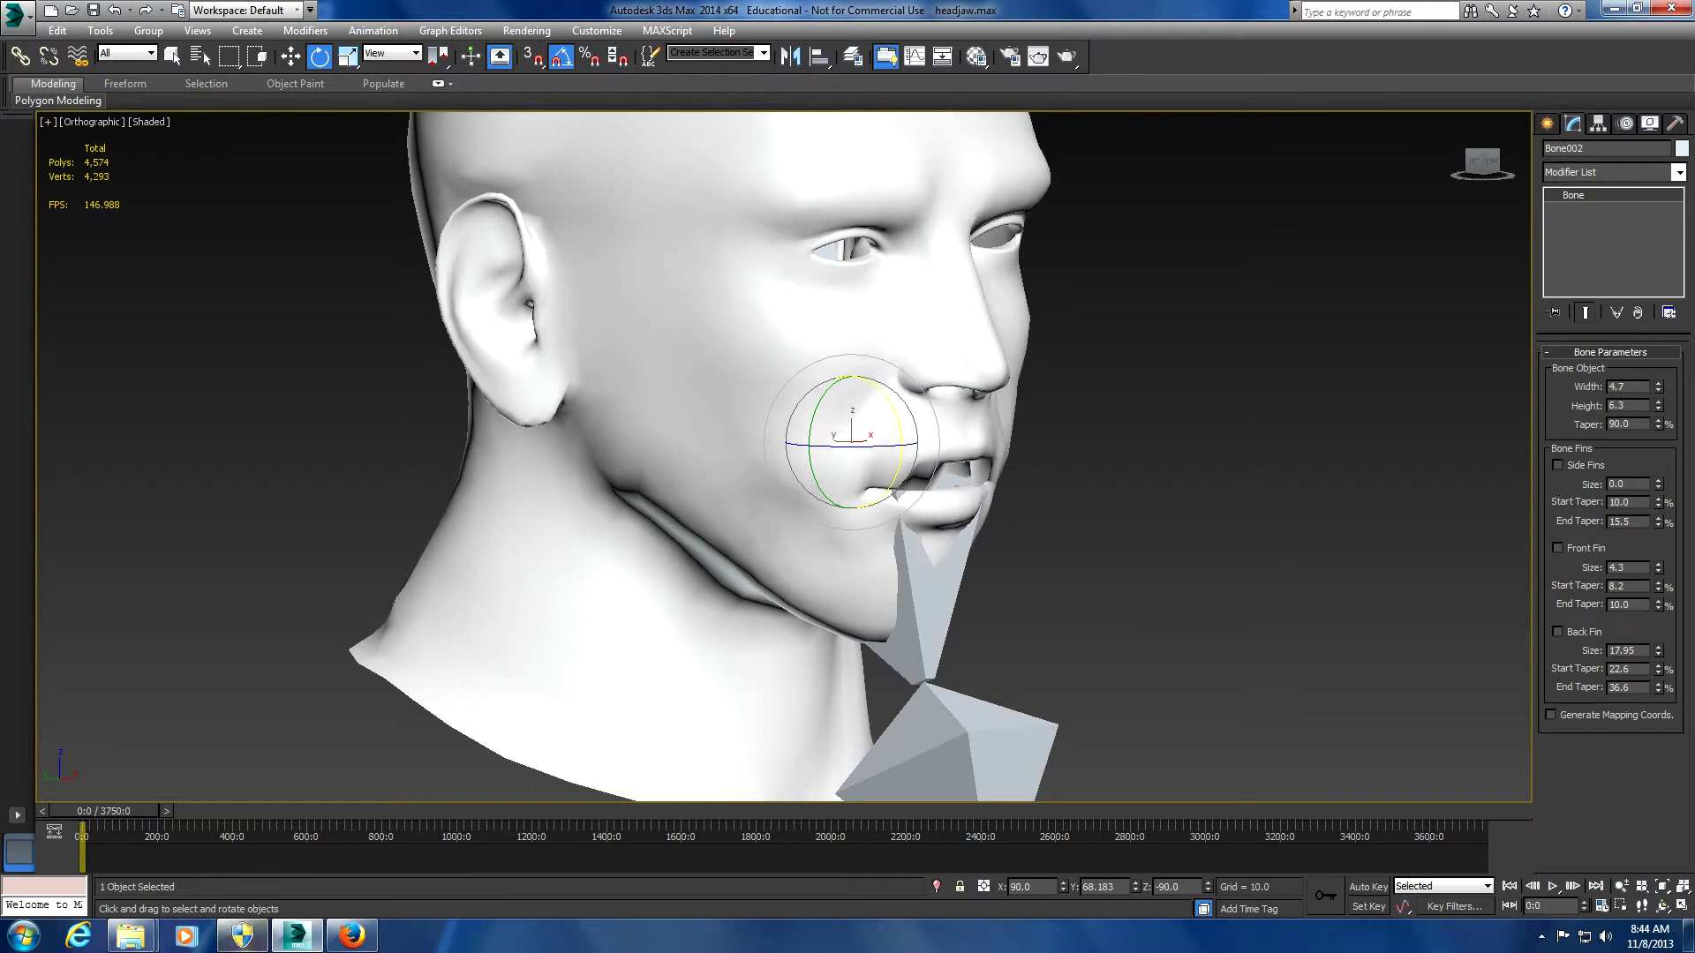
{"action": "scroll", "coordinate": [989, 468], "scroll_direction": "up", "scroll_amount": 6}
{"action": "middle_click_drag", "start_coordinate": [794, 442], "coordinate": [763, 442], "text": "alt"}
Select the bust, pick Bone001 and enable envelope editing, briefly checking the vertex weight table
{"action": "left_click", "coordinate": [618, 353]}
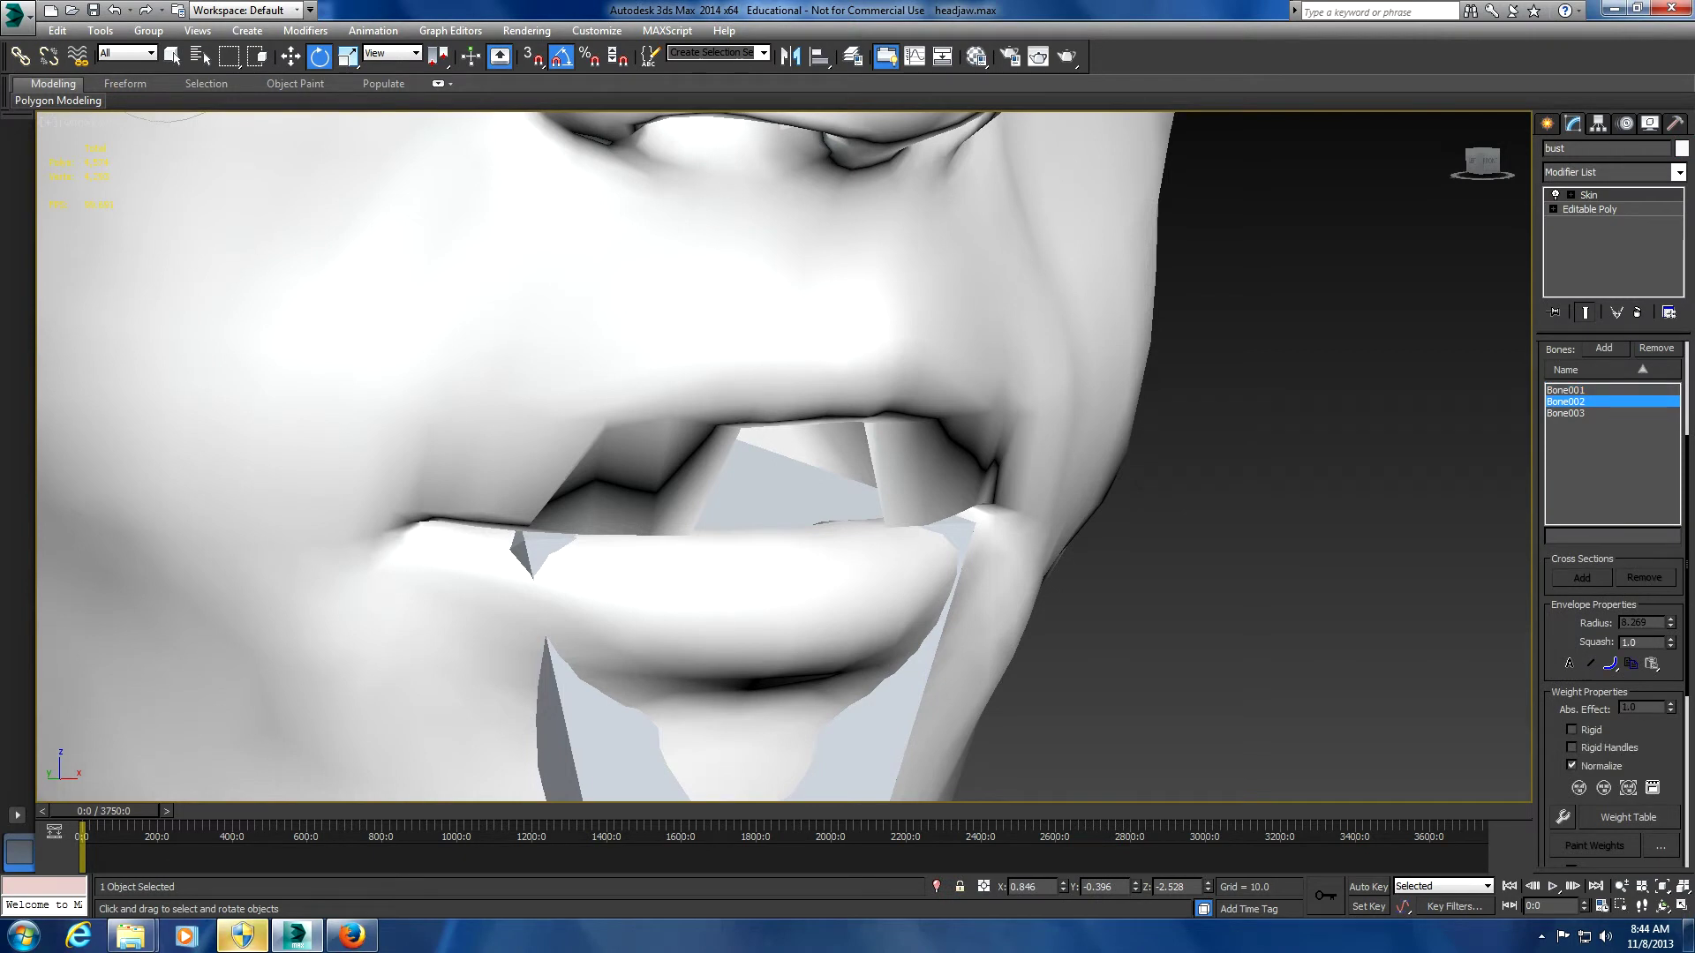
{"action": "left_click", "coordinate": [1566, 389]}
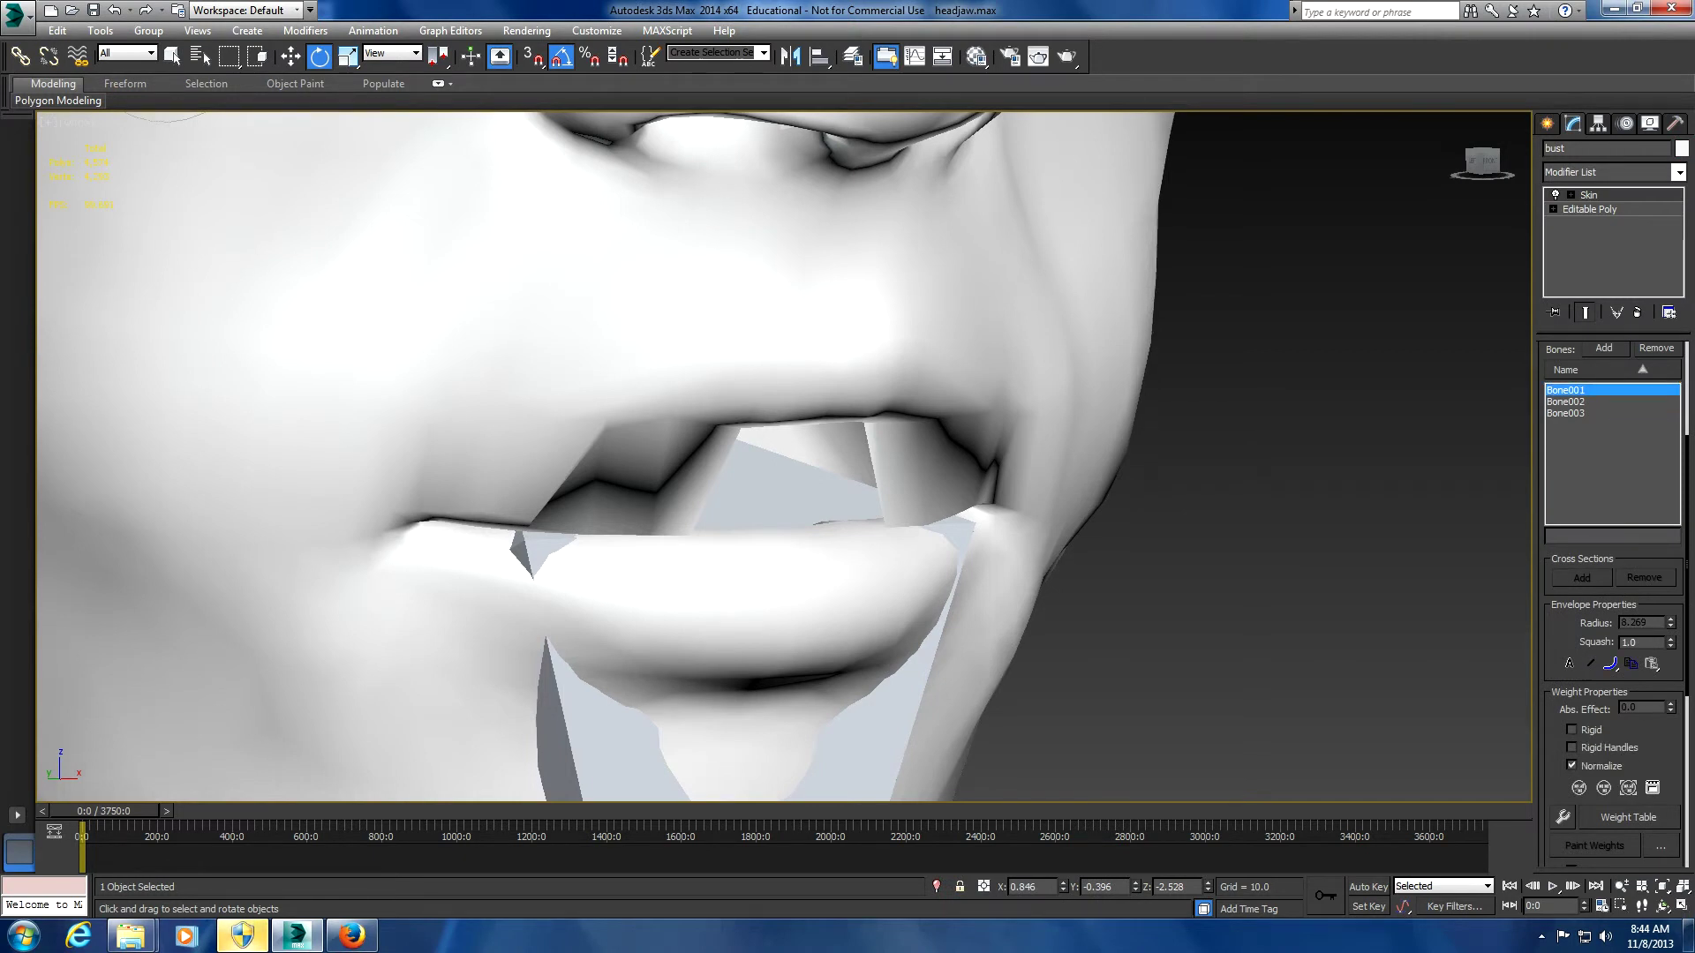
{"action": "scroll", "coordinate": [1613, 574], "scroll_direction": "up", "scroll_amount": 5}
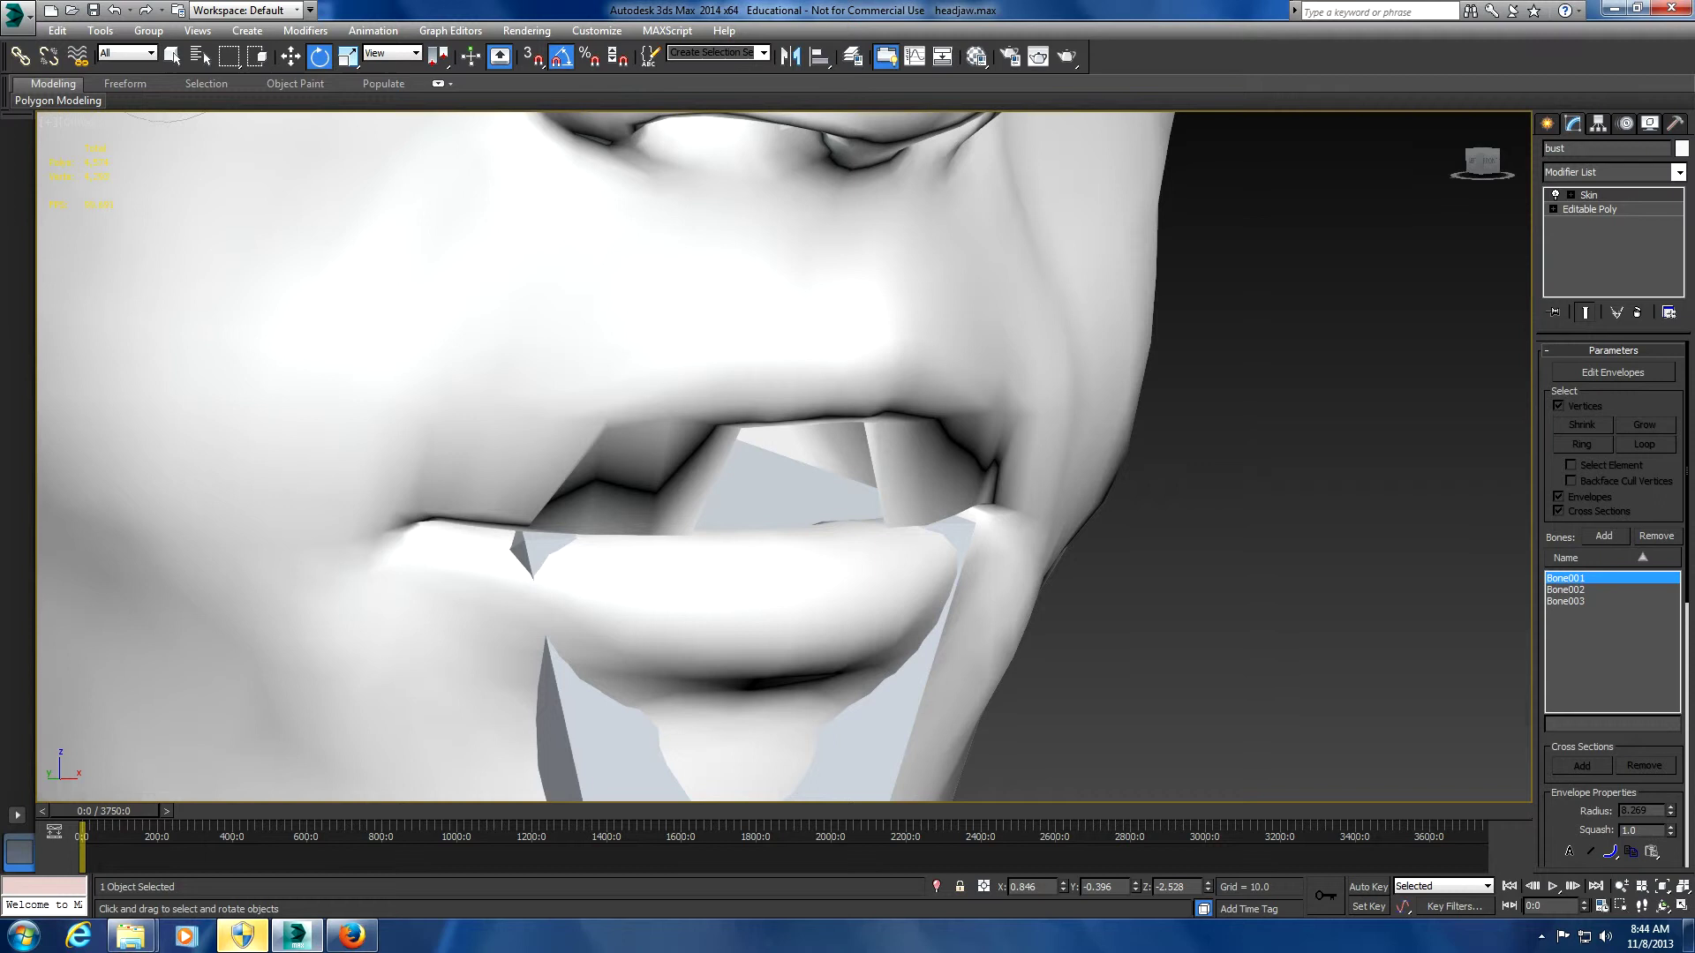
{"action": "left_click", "coordinate": [1613, 373]}
{"action": "scroll", "coordinate": [1036, 657], "scroll_direction": "up", "scroll_amount": 3}
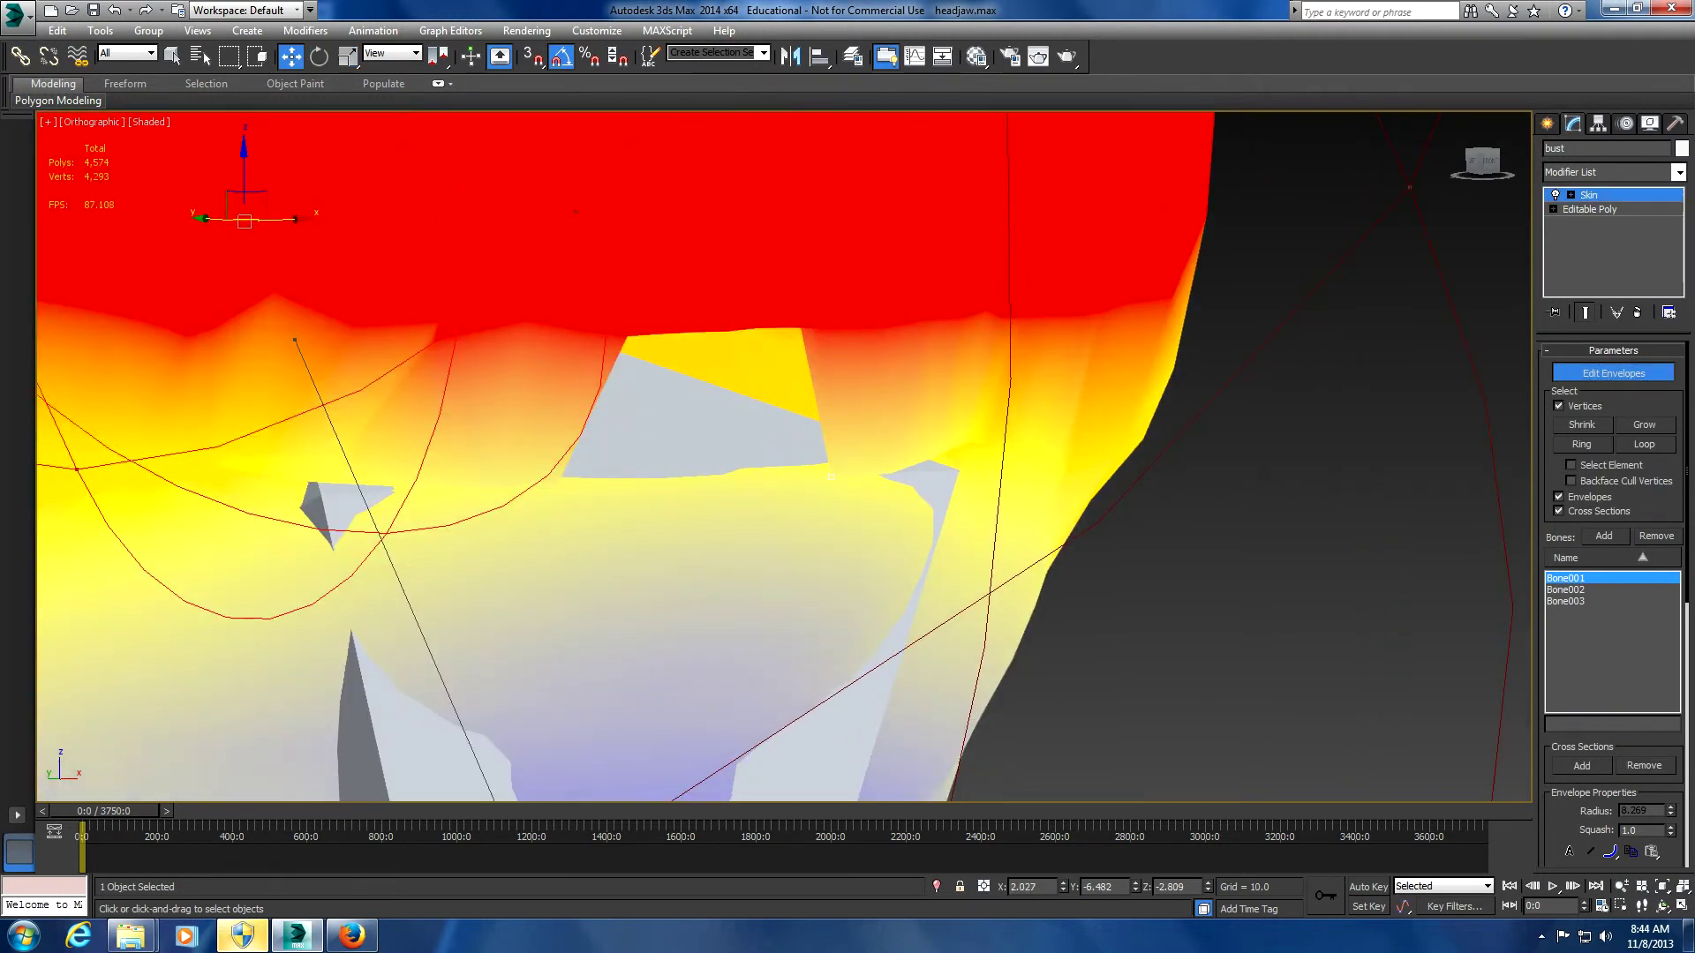
{"action": "scroll", "coordinate": [1613, 574], "scroll_direction": "down", "scroll_amount": 5}
{"action": "left_click", "coordinate": [1629, 814]}
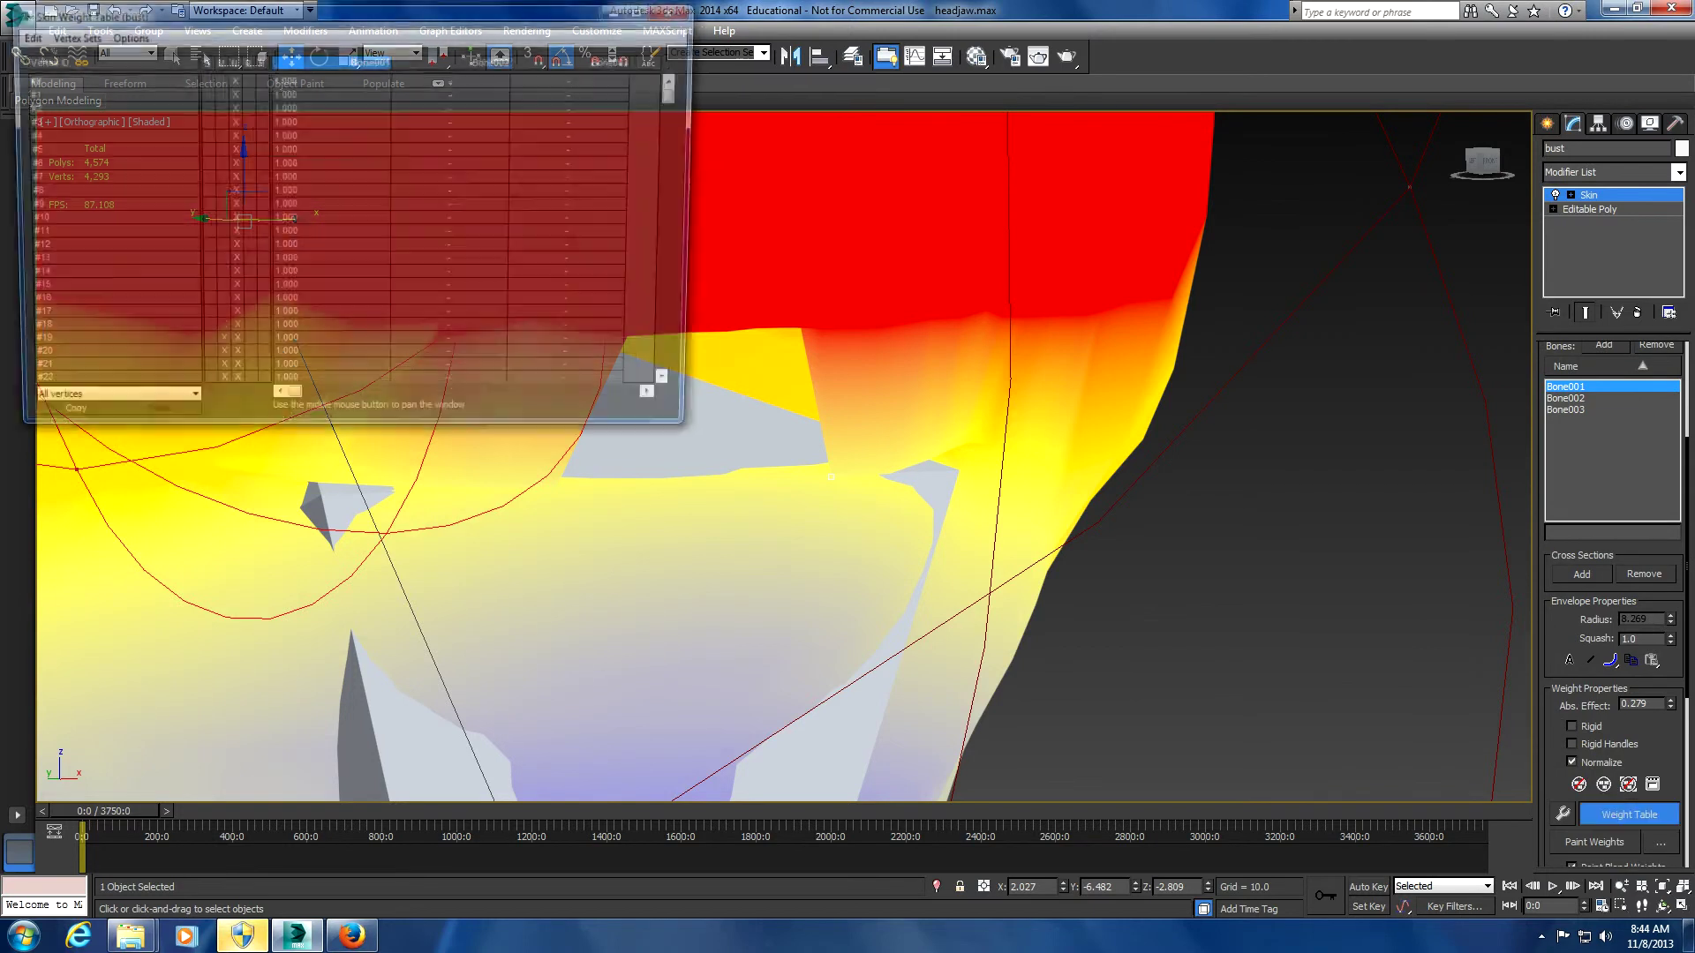
{"action": "left_click", "coordinate": [679, 9]}
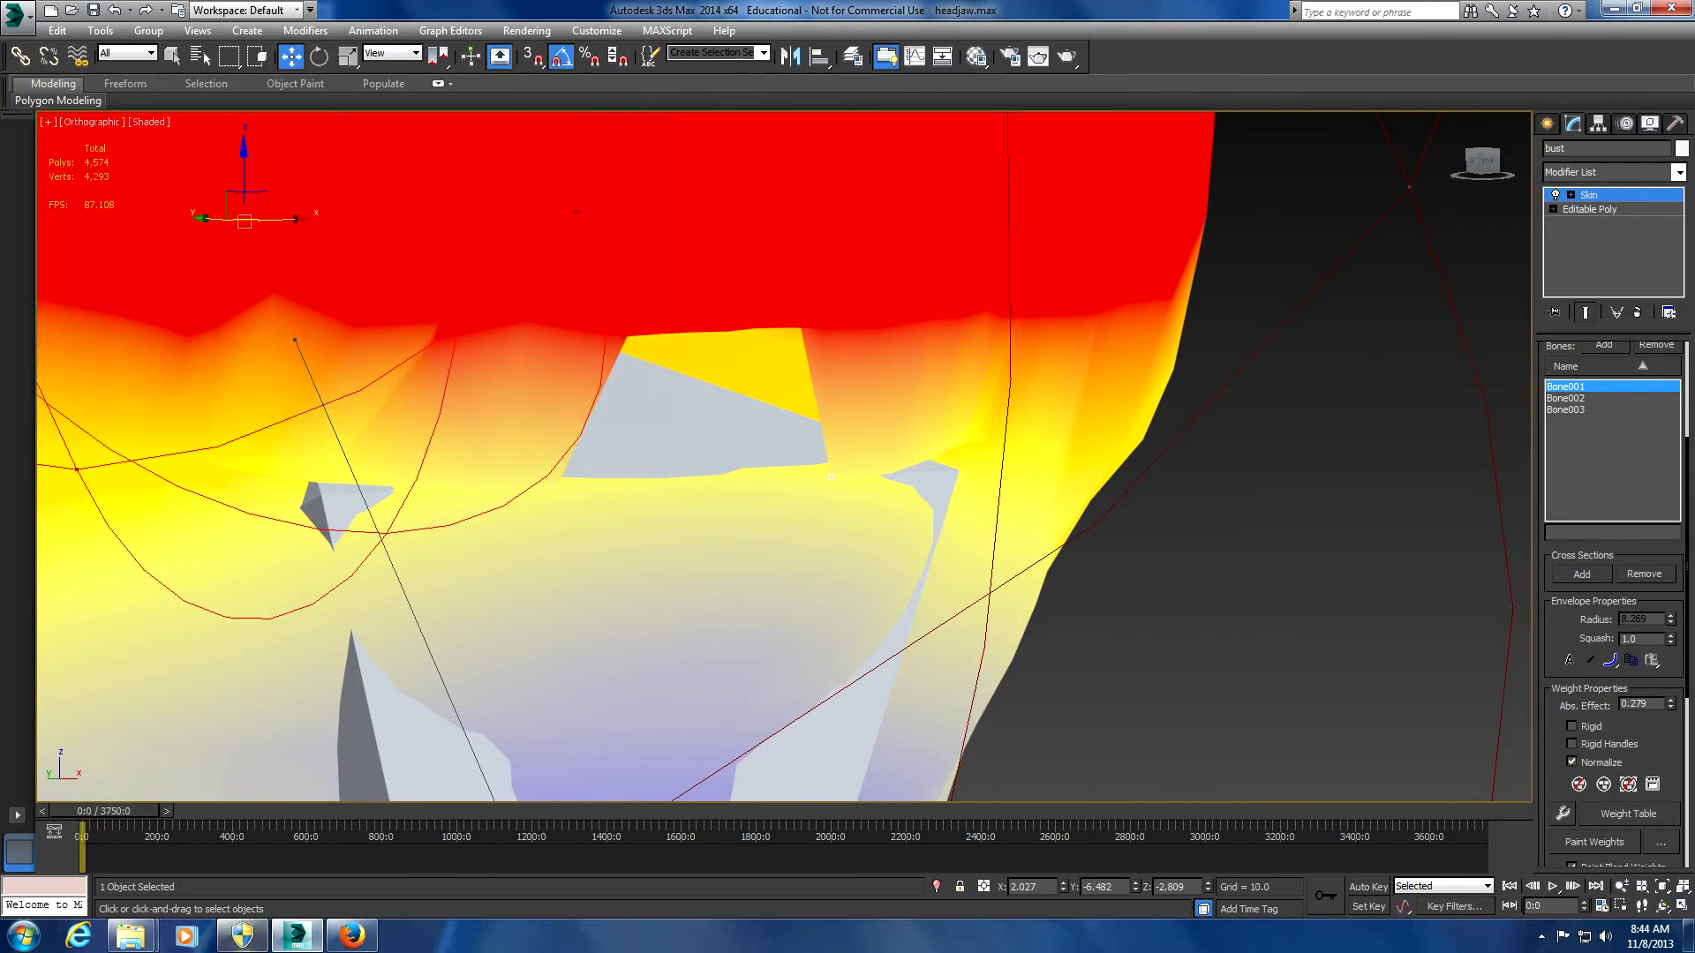
Give the first partly weighted upper-lip vertices full 1.0 Abs. Effect on Bone001
{"action": "scroll", "coordinate": [1612, 574], "scroll_direction": "down", "scroll_amount": 3}
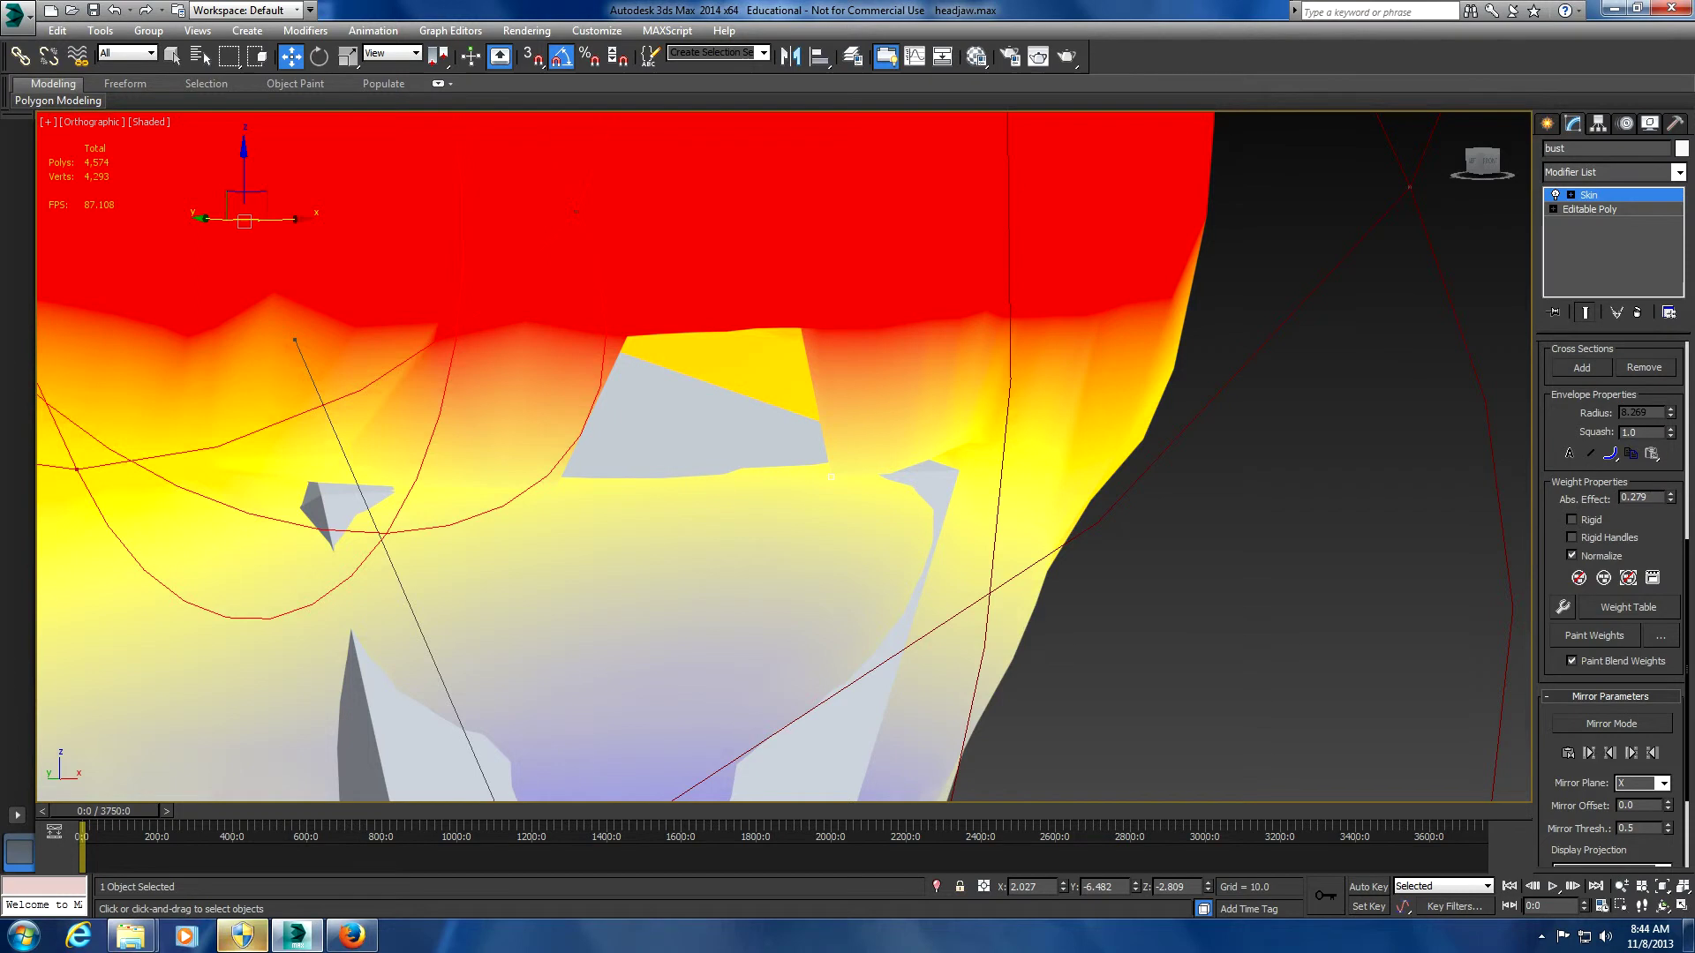
{"action": "scroll", "coordinate": [1613, 574], "scroll_direction": "up", "scroll_amount": 4}
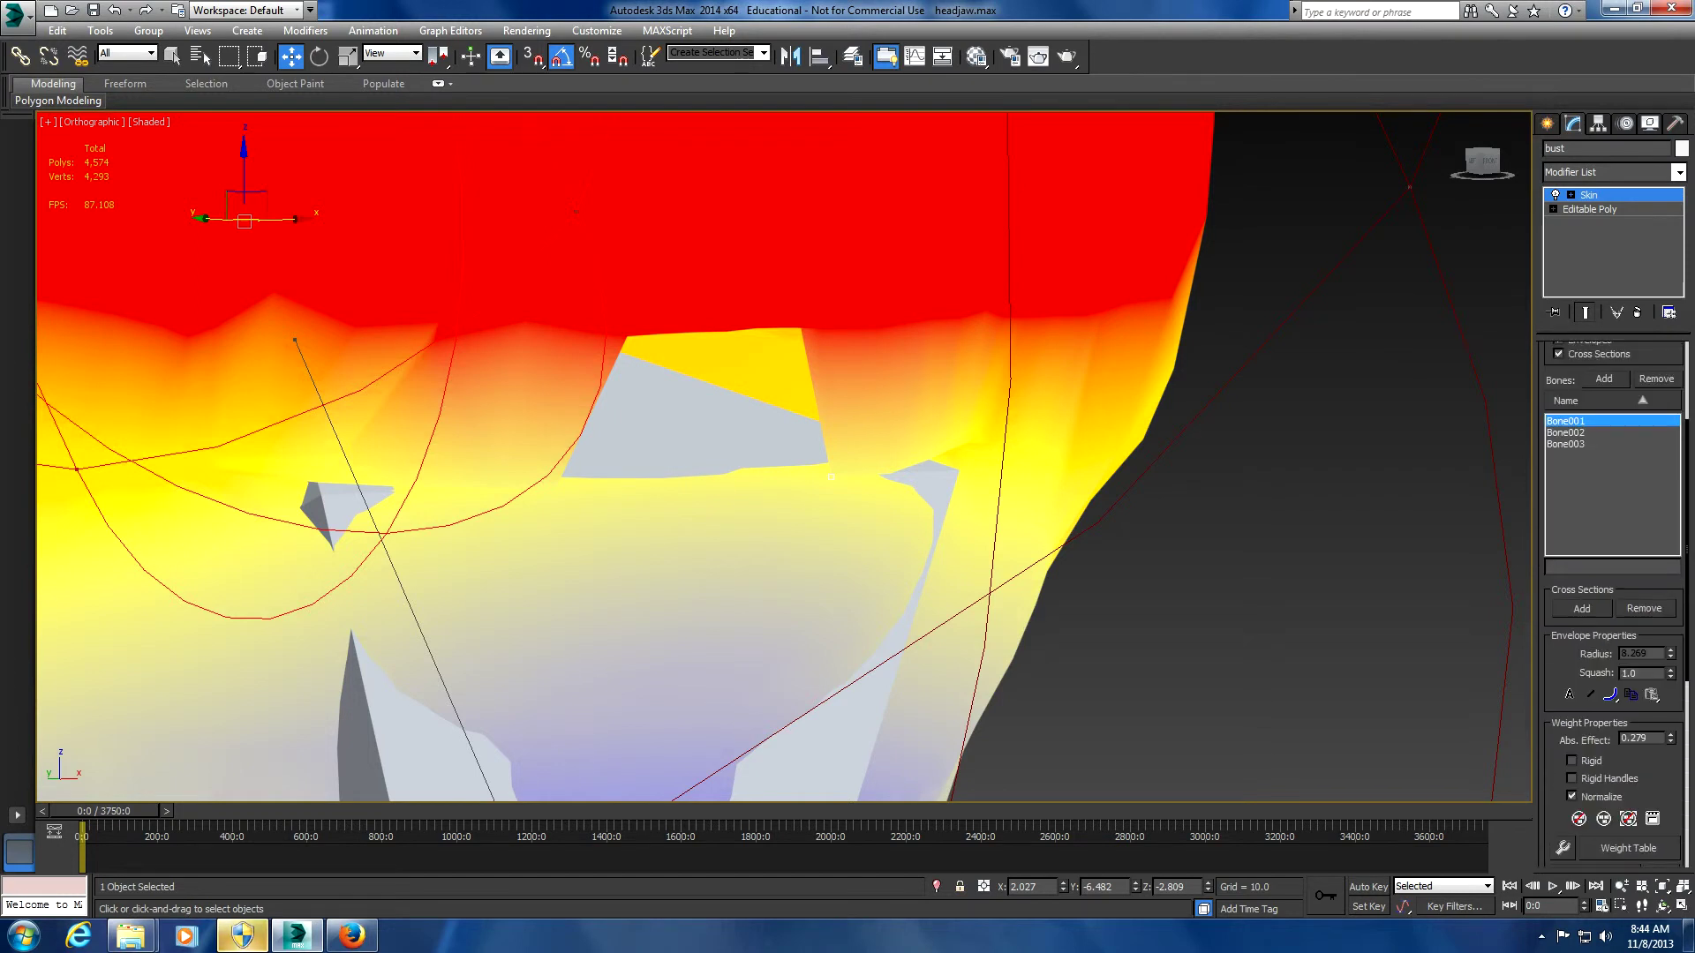
{"action": "scroll", "coordinate": [1613, 574], "scroll_direction": "down", "scroll_amount": 2}
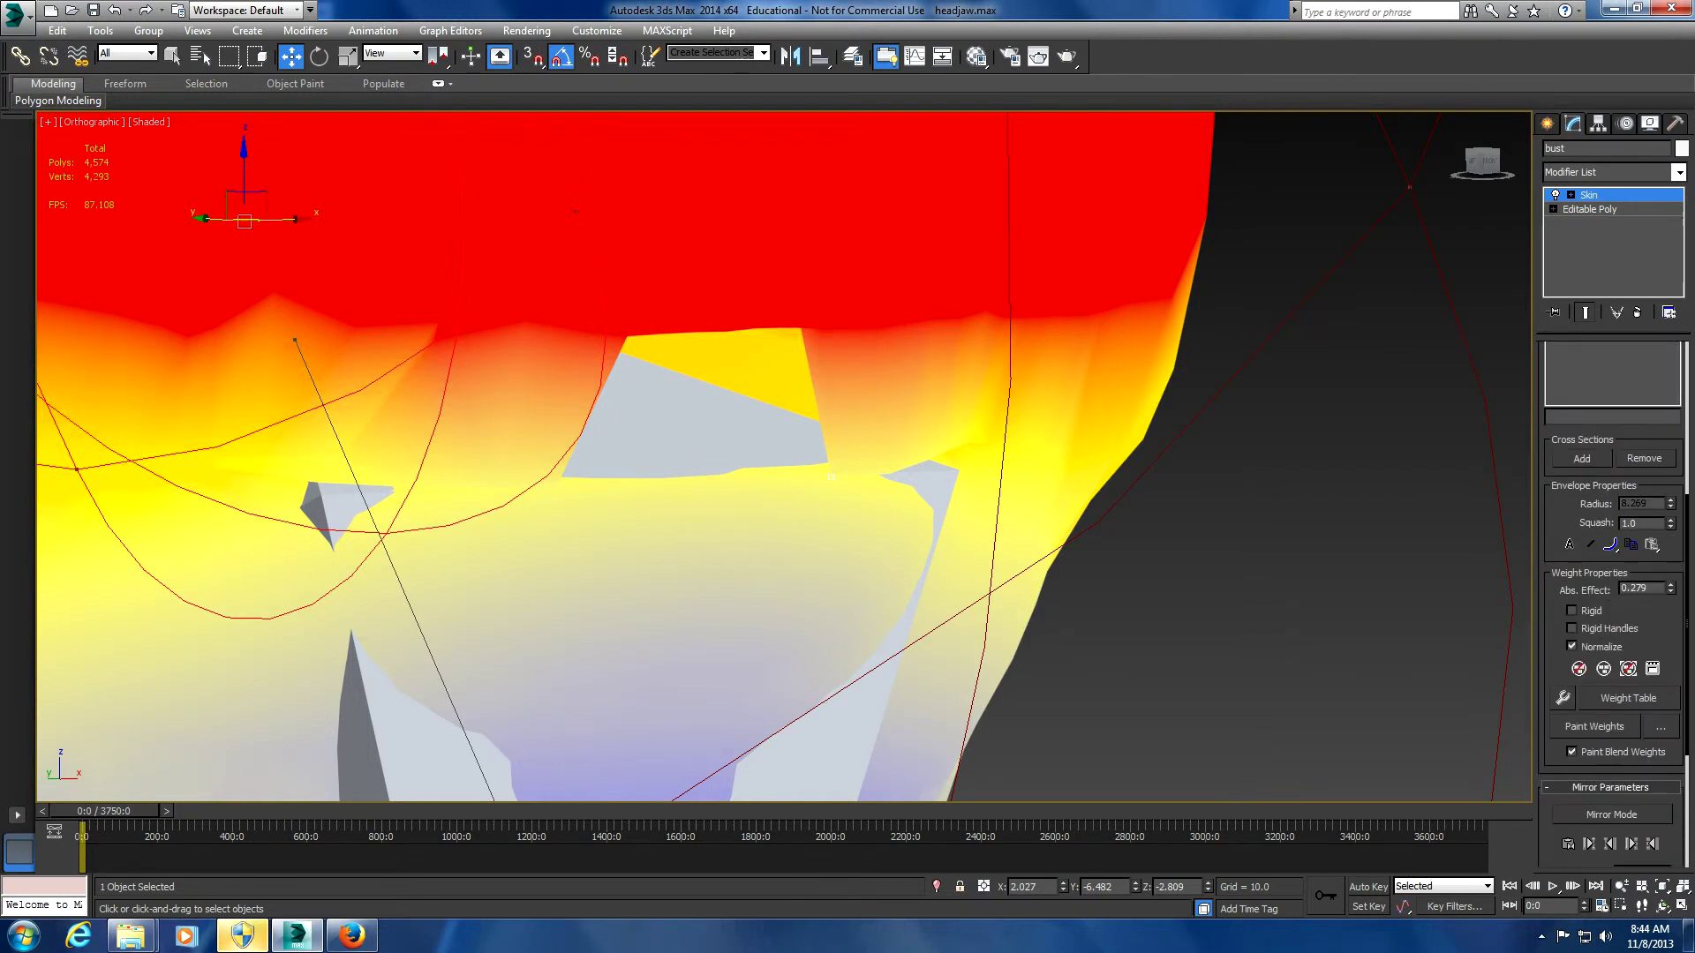
{"action": "scroll", "coordinate": [1613, 574], "scroll_direction": "down", "scroll_amount": 1}
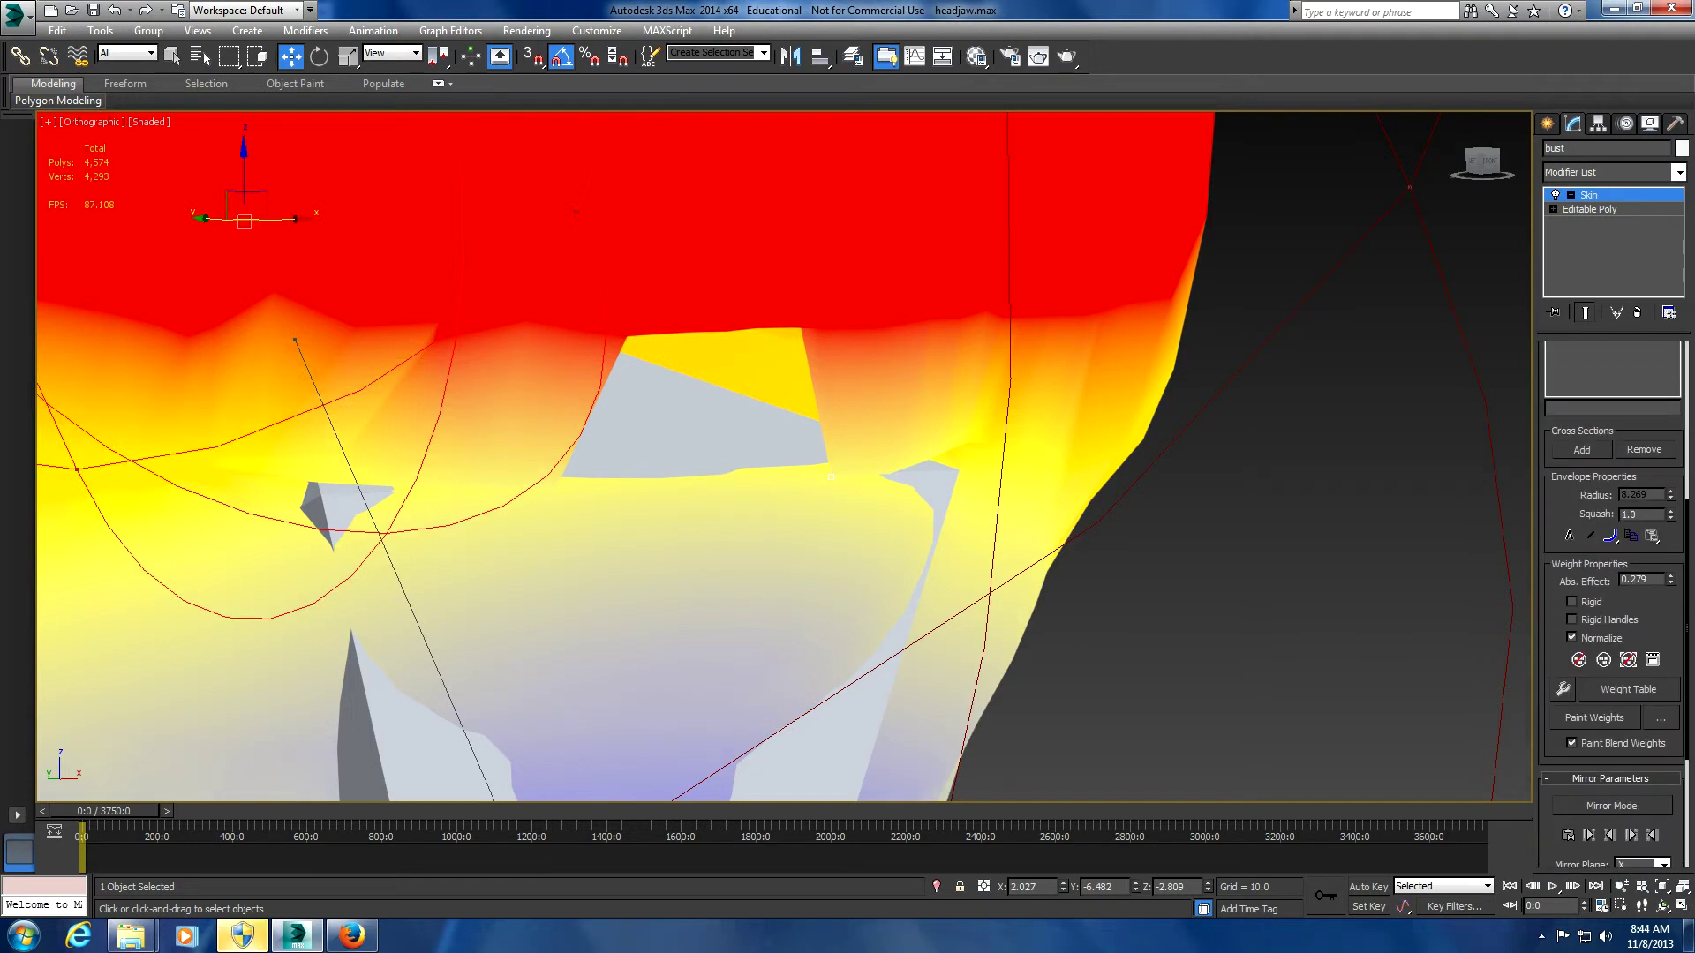
{"action": "left_click", "coordinate": [852, 336]}
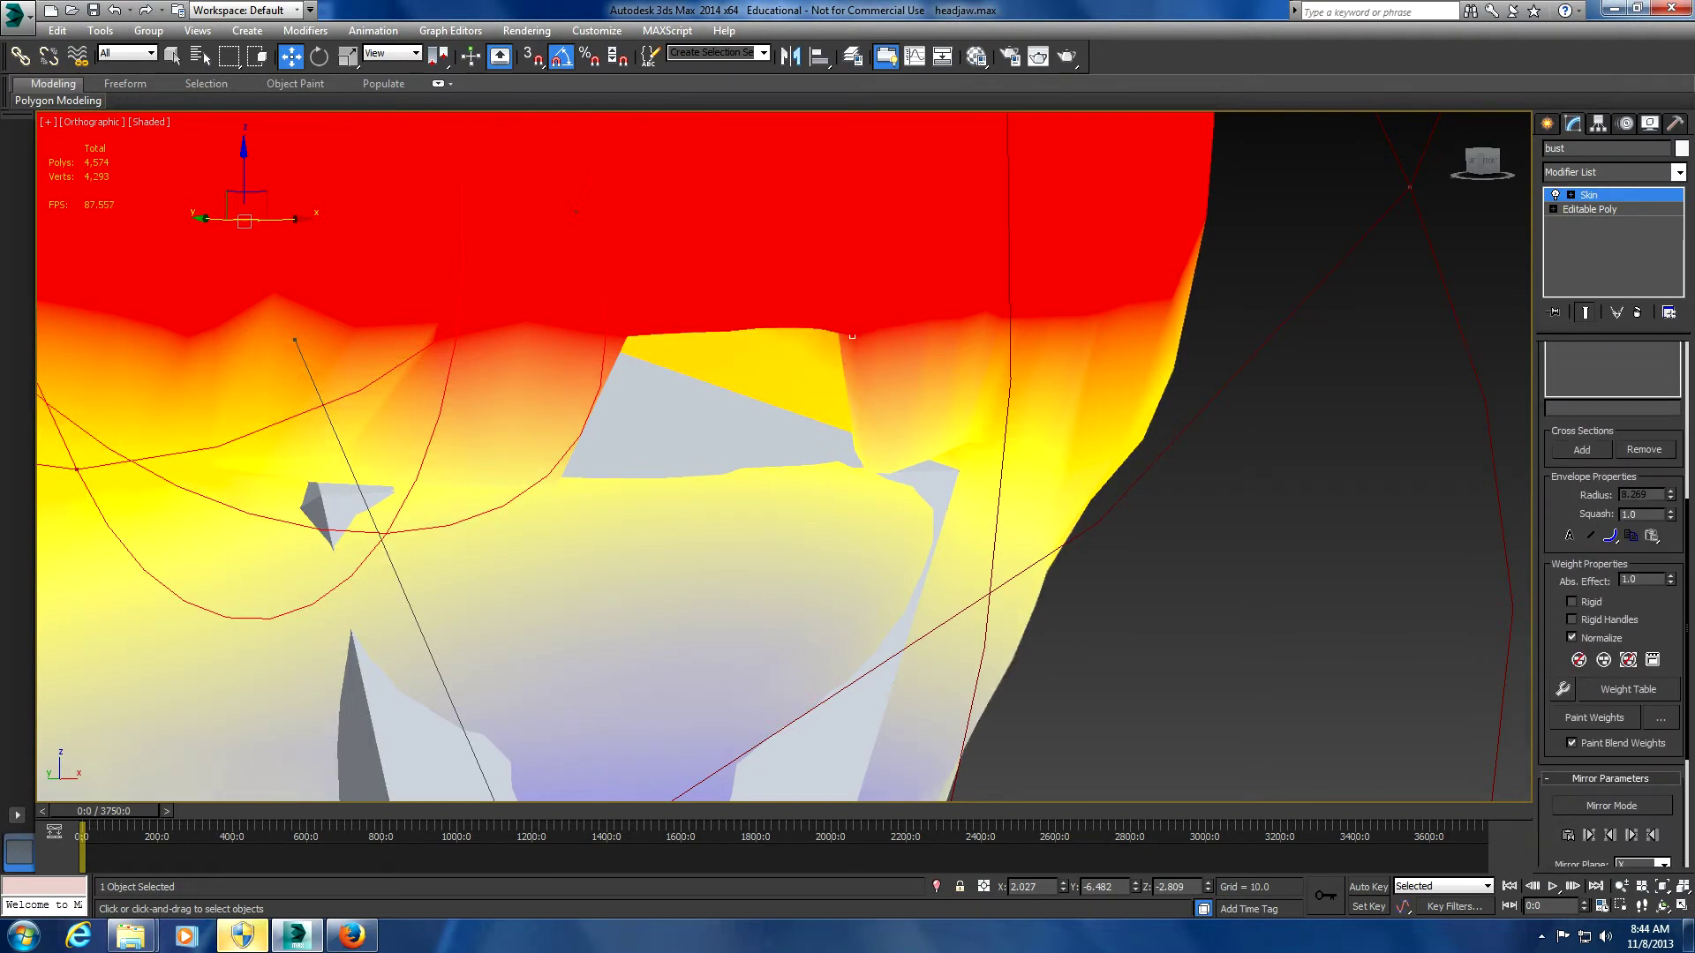
{"action": "left_click", "coordinate": [865, 470]}
{"action": "left_click_drag", "start_coordinate": [1671, 575], "coordinate": [1670, 494]}
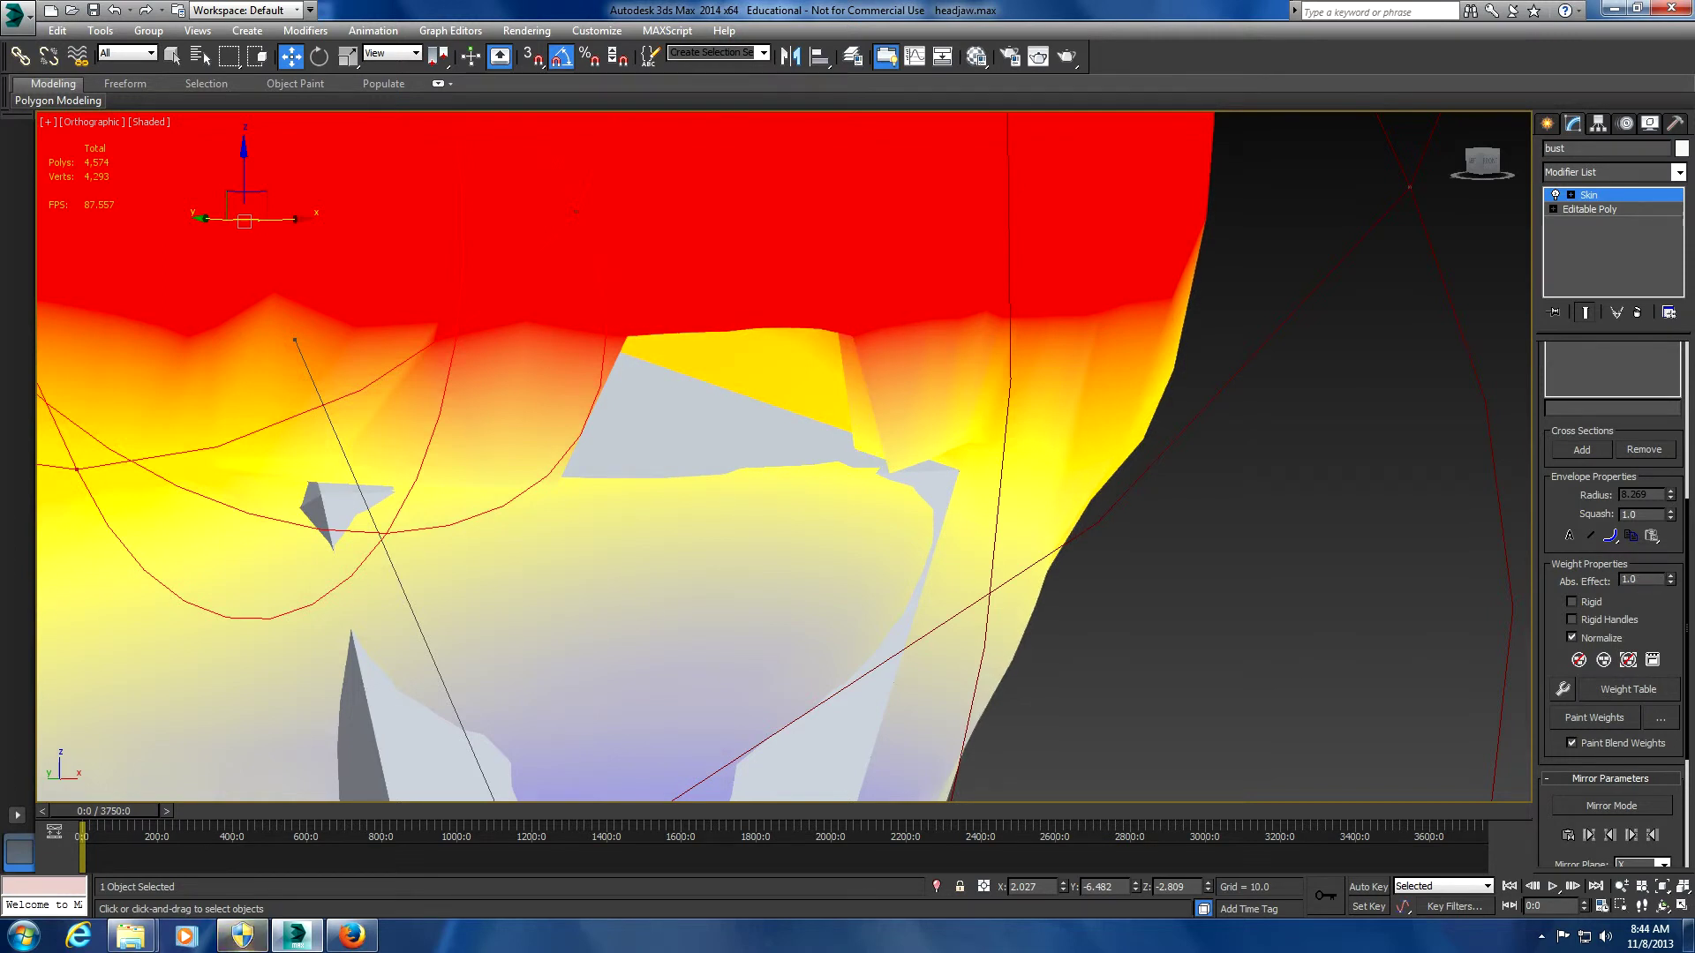
{"action": "left_click", "coordinate": [889, 473]}
{"action": "left_click", "coordinate": [910, 335]}
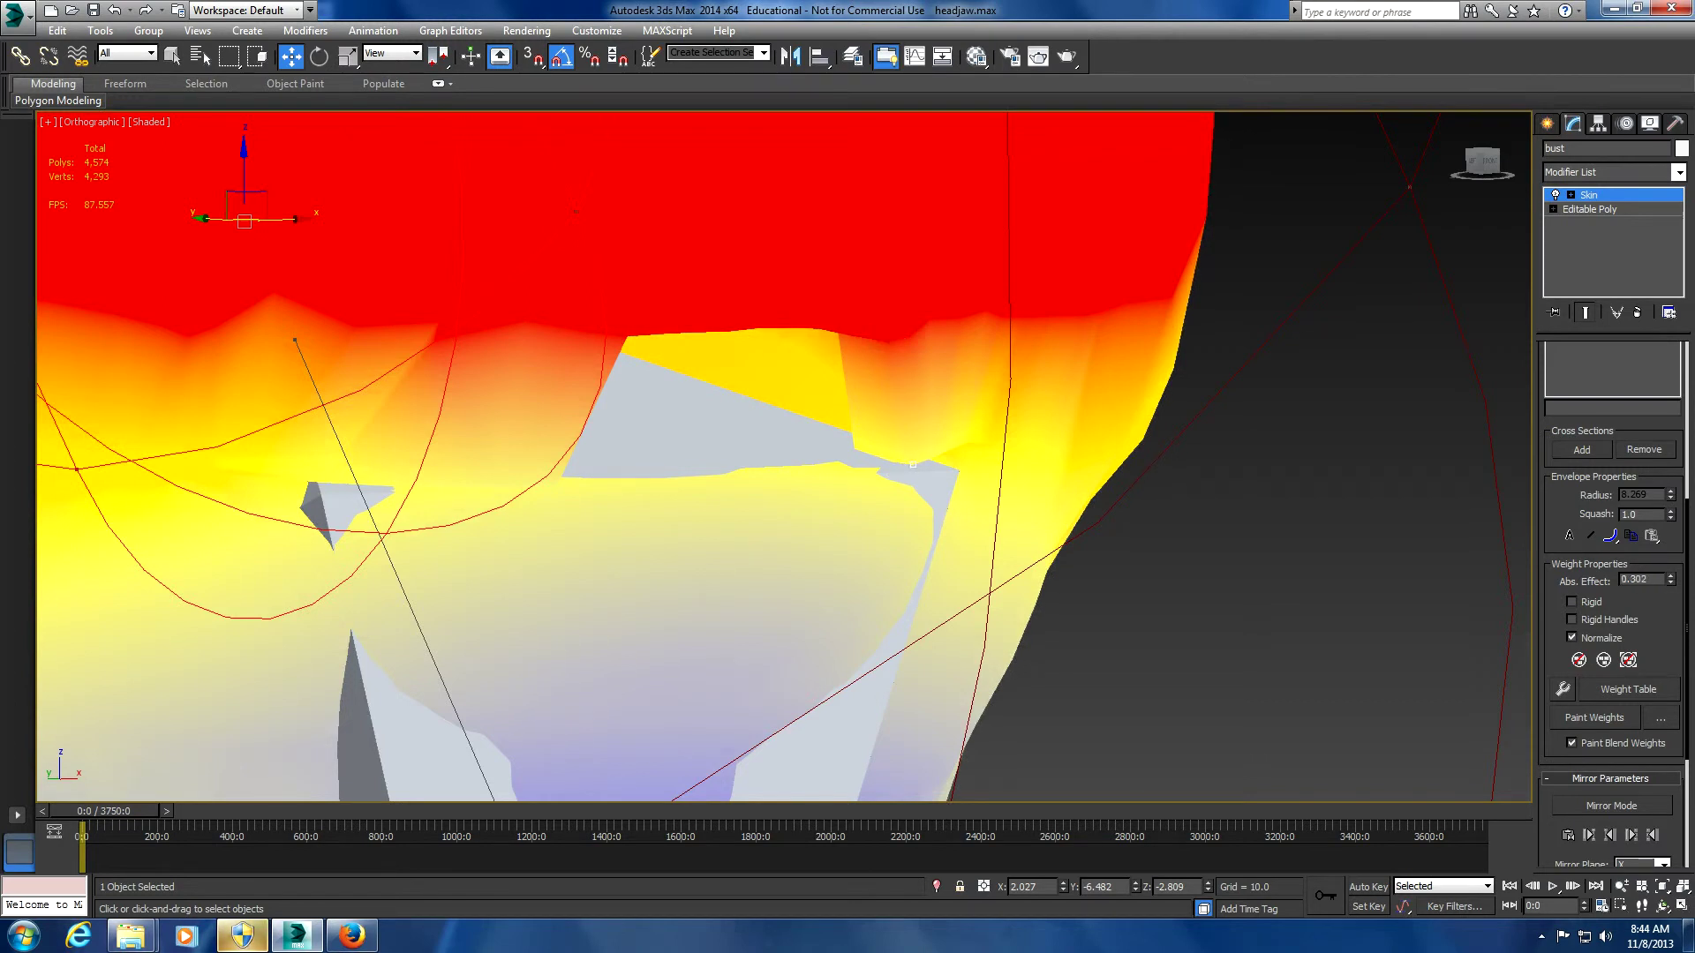
{"action": "left_click", "coordinate": [853, 448]}
{"action": "left_click", "coordinate": [853, 447], "text": "ctrl"}
{"action": "type", "text": "1"}
{"action": "key", "text": "Return"}
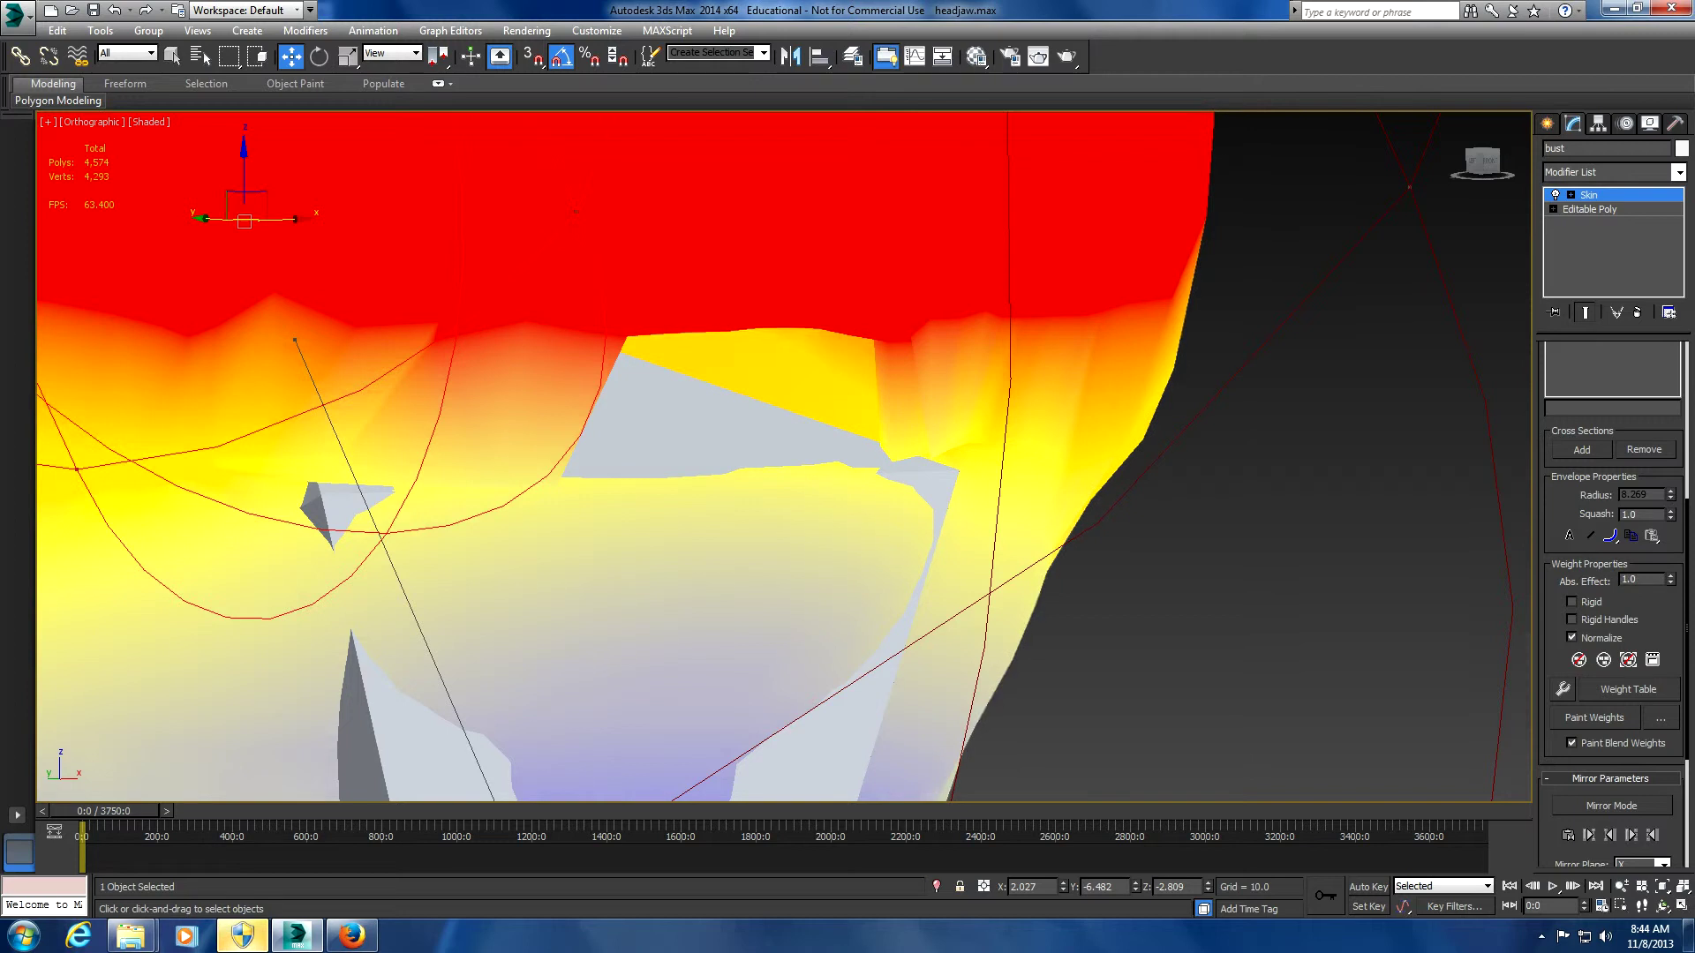
Set the remaining partly weighted lip vertices to full Bone001 weight, then view the mouth head-on
{"action": "left_click", "coordinate": [893, 461]}
{"action": "left_click", "coordinate": [911, 344]}
{"action": "left_click", "coordinate": [880, 446]}
{"action": "left_click_drag", "start_coordinate": [1670, 576], "coordinate": [1670, 547]}
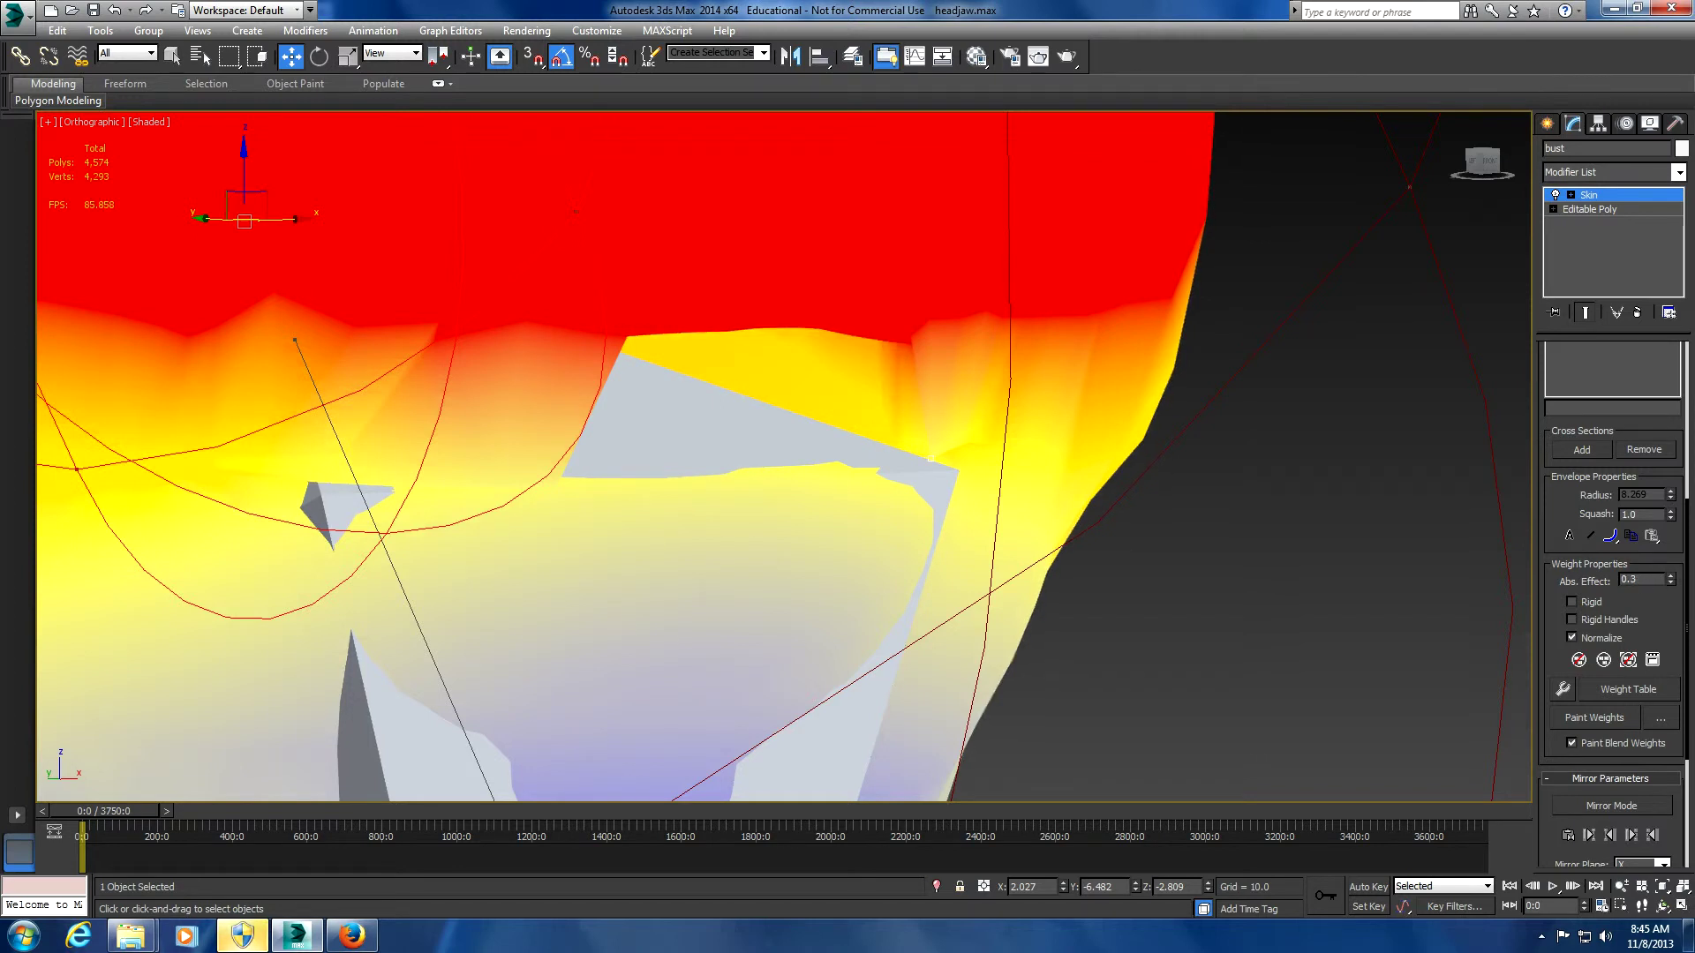
{"action": "left_click_drag", "start_coordinate": [1670, 580], "coordinate": [1670, 556]}
{"action": "middle_click_drag", "start_coordinate": [795, 441], "coordinate": [848, 441], "text": "alt"}
{"action": "middle_click_drag", "start_coordinate": [796, 370], "coordinate": [1314, 304], "text": "alt"}
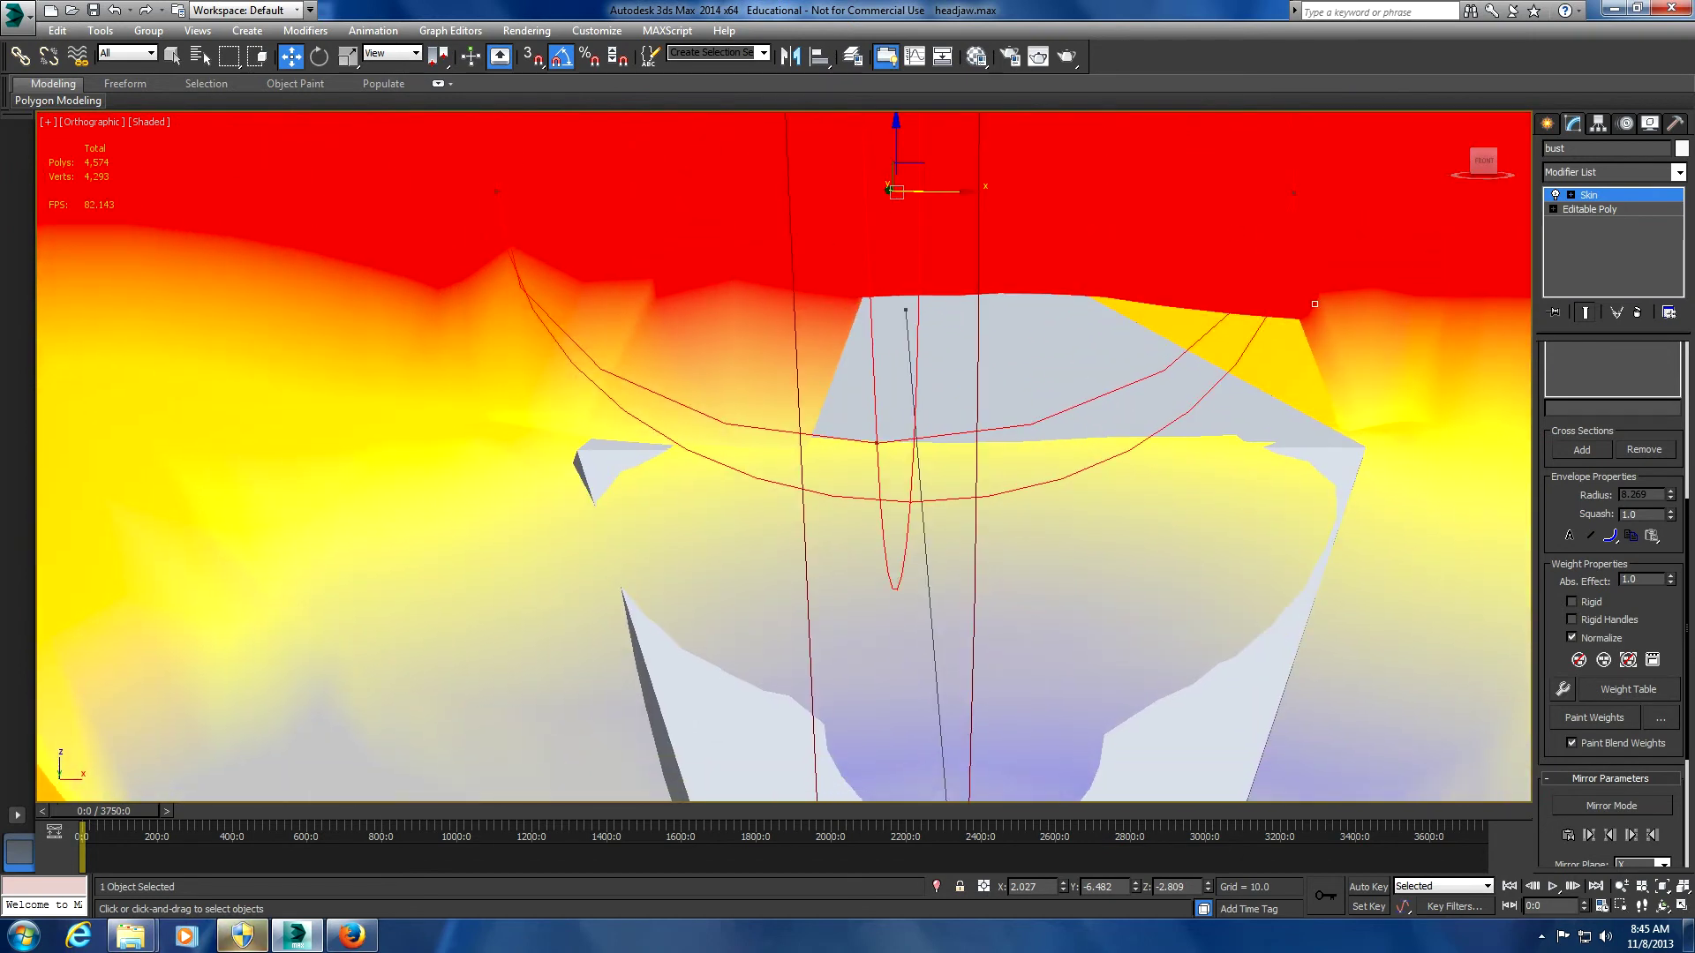
Select vertices along the upper and lower lip edges and nudge their Abs. Effect weights upward
{"action": "left_click", "coordinate": [805, 448]}
{"action": "left_click", "coordinate": [809, 302]}
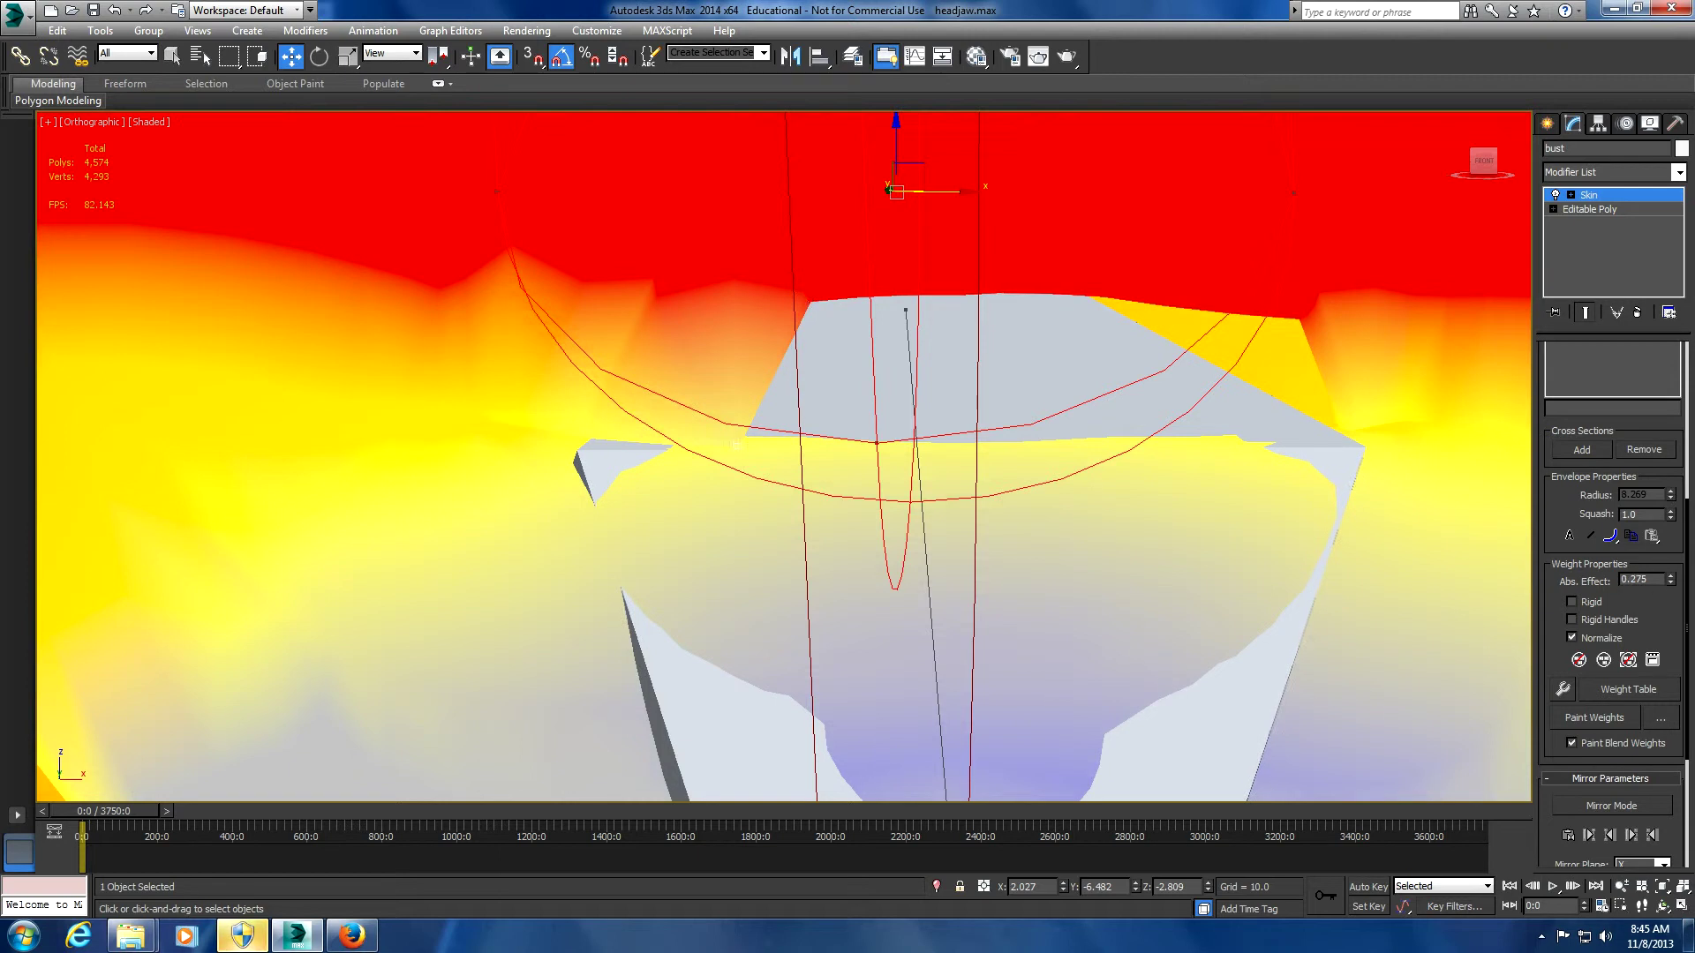
{"action": "left_click", "coordinate": [738, 300]}
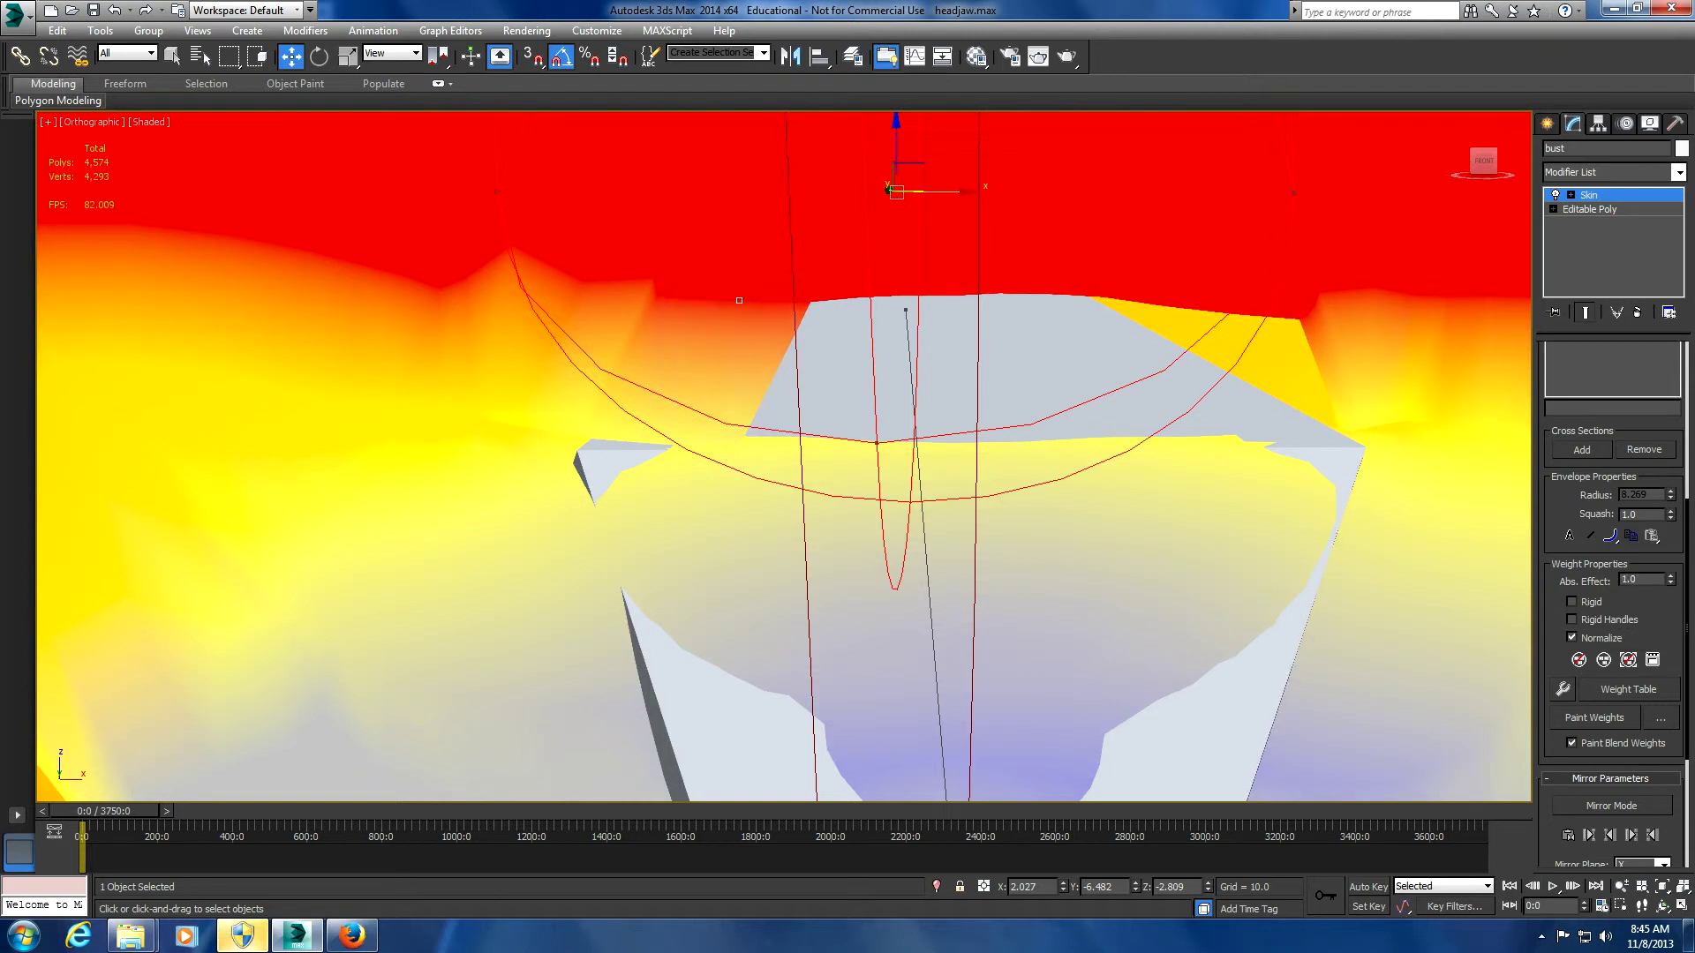
{"action": "left_click", "coordinate": [738, 445]}
{"action": "left_click", "coordinate": [1671, 575]}
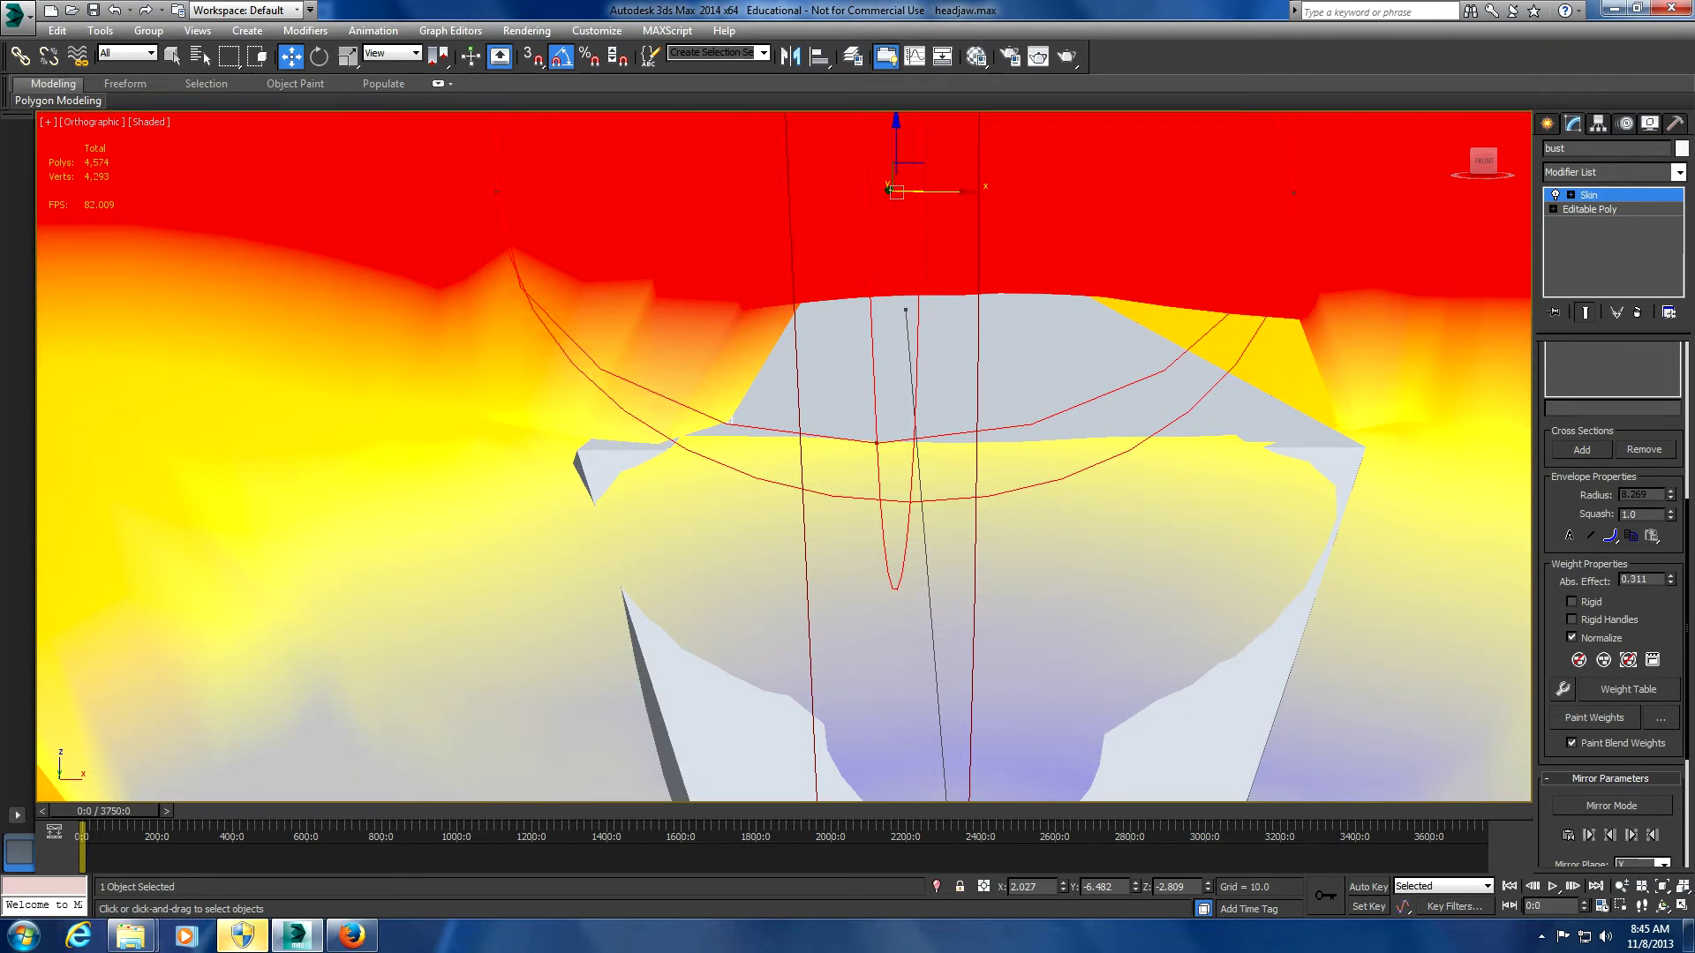
{"action": "left_click", "coordinate": [1670, 583]}
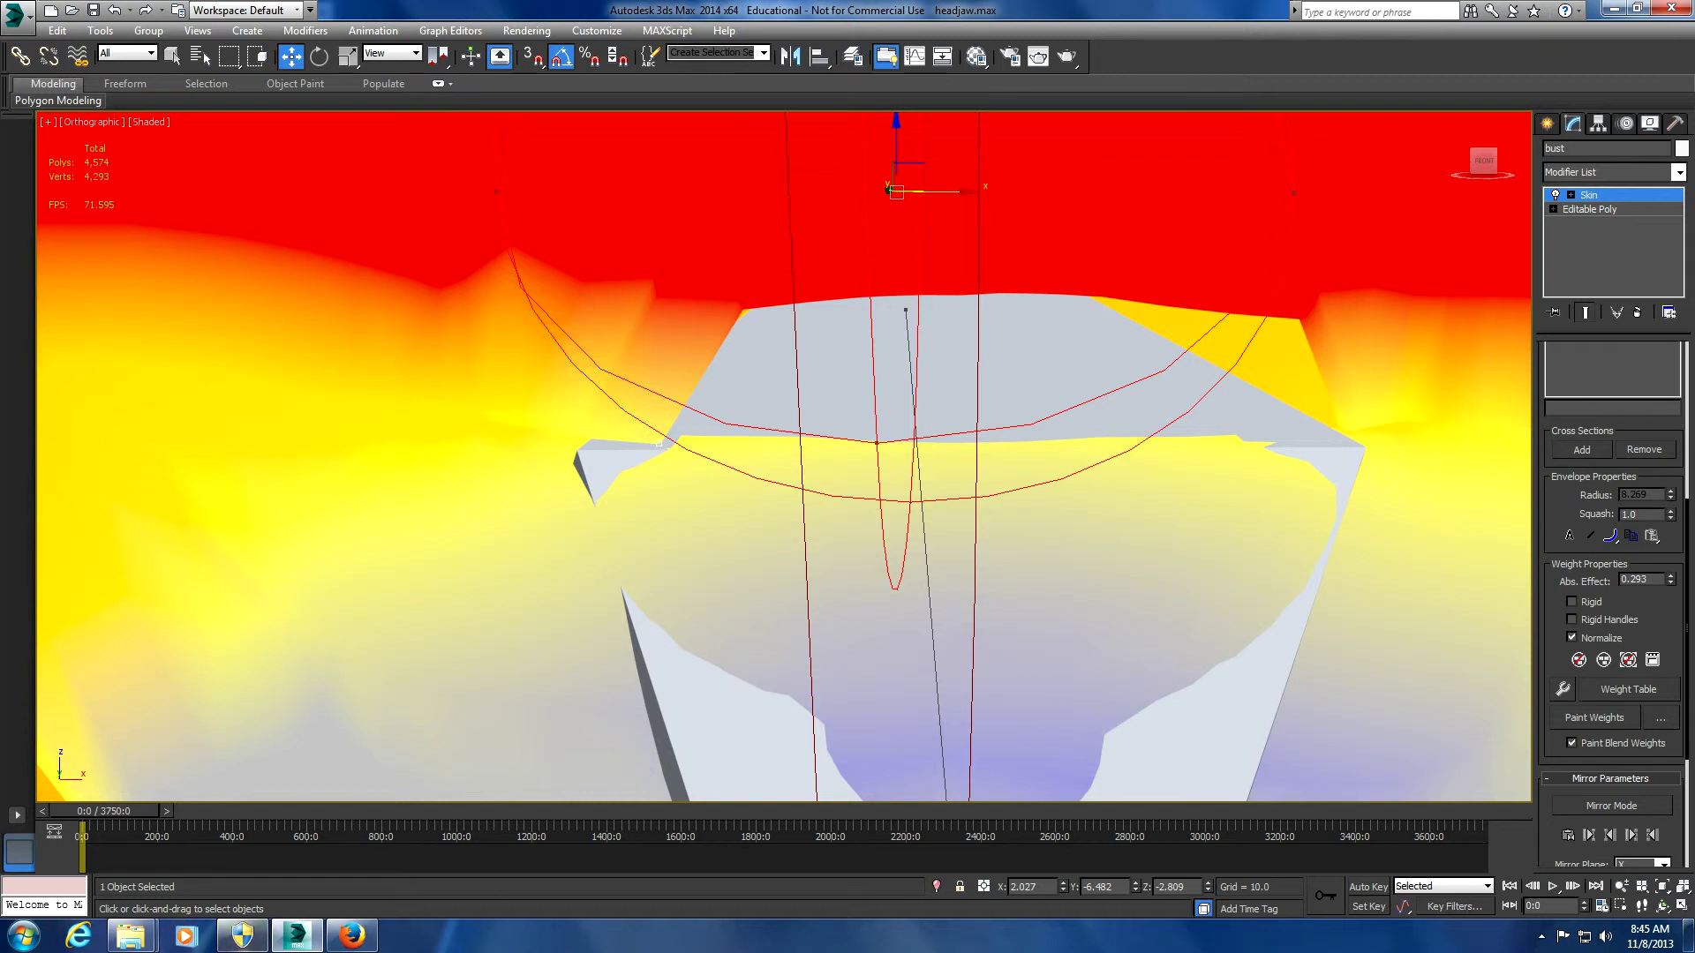
{"action": "left_click_drag", "start_coordinate": [1670, 576], "coordinate": [1670, 521]}
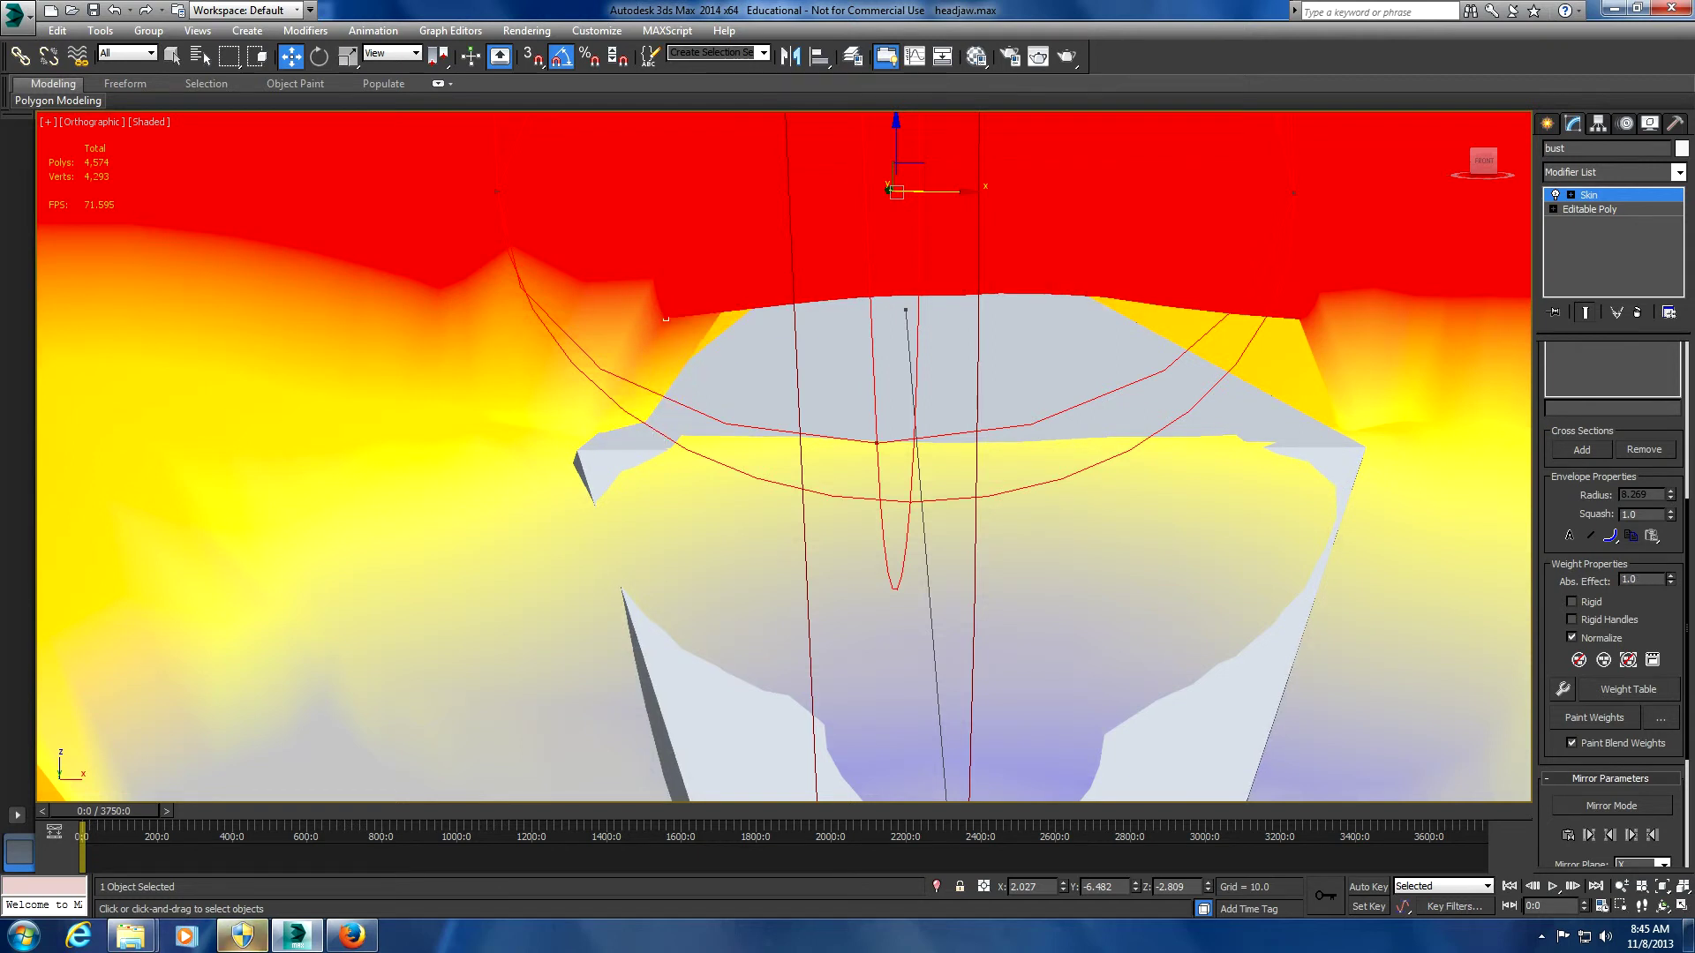
{"action": "mouse_move", "coordinate": [1670, 579]}
{"action": "left_mouse_down"}
{"action": "mouse_move", "coordinate": [1670, 618]}
{"action": "mouse_move", "coordinate": [1670, 547]}
{"action": "left_mouse_up"}
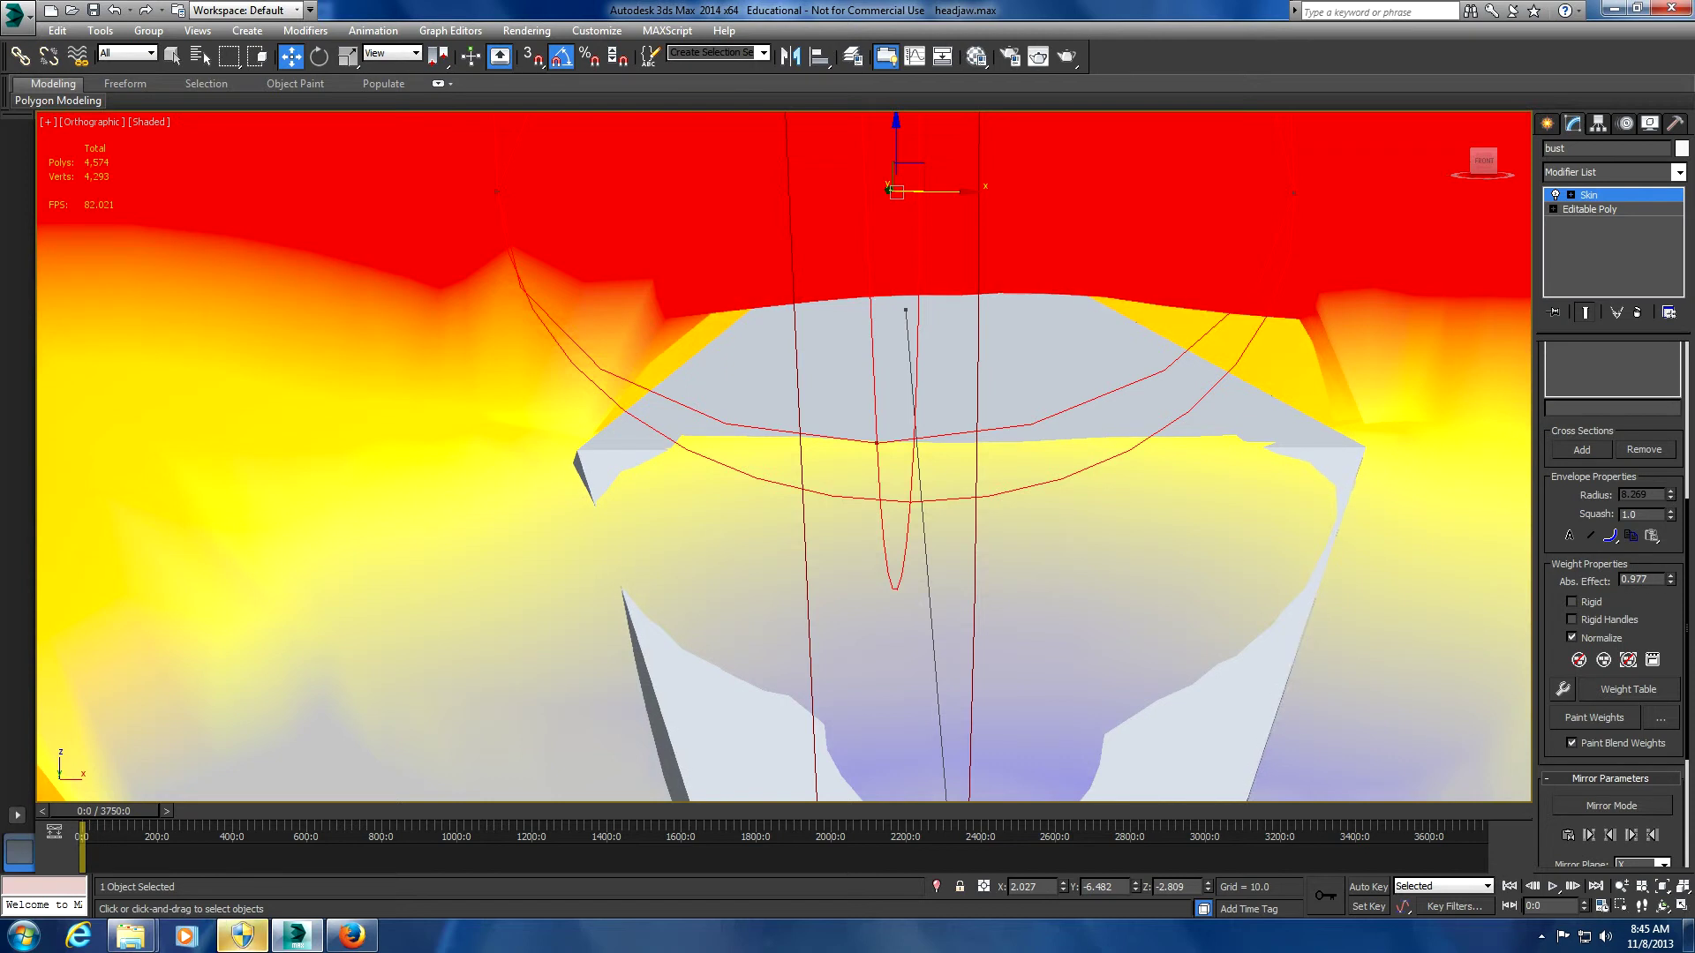
Raise the chin vertices' weights to about 0.7 and 0.617, then zoom out to the whole jaw
{"action": "left_click_drag", "start_coordinate": [1671, 579], "coordinate": [1670, 562]}
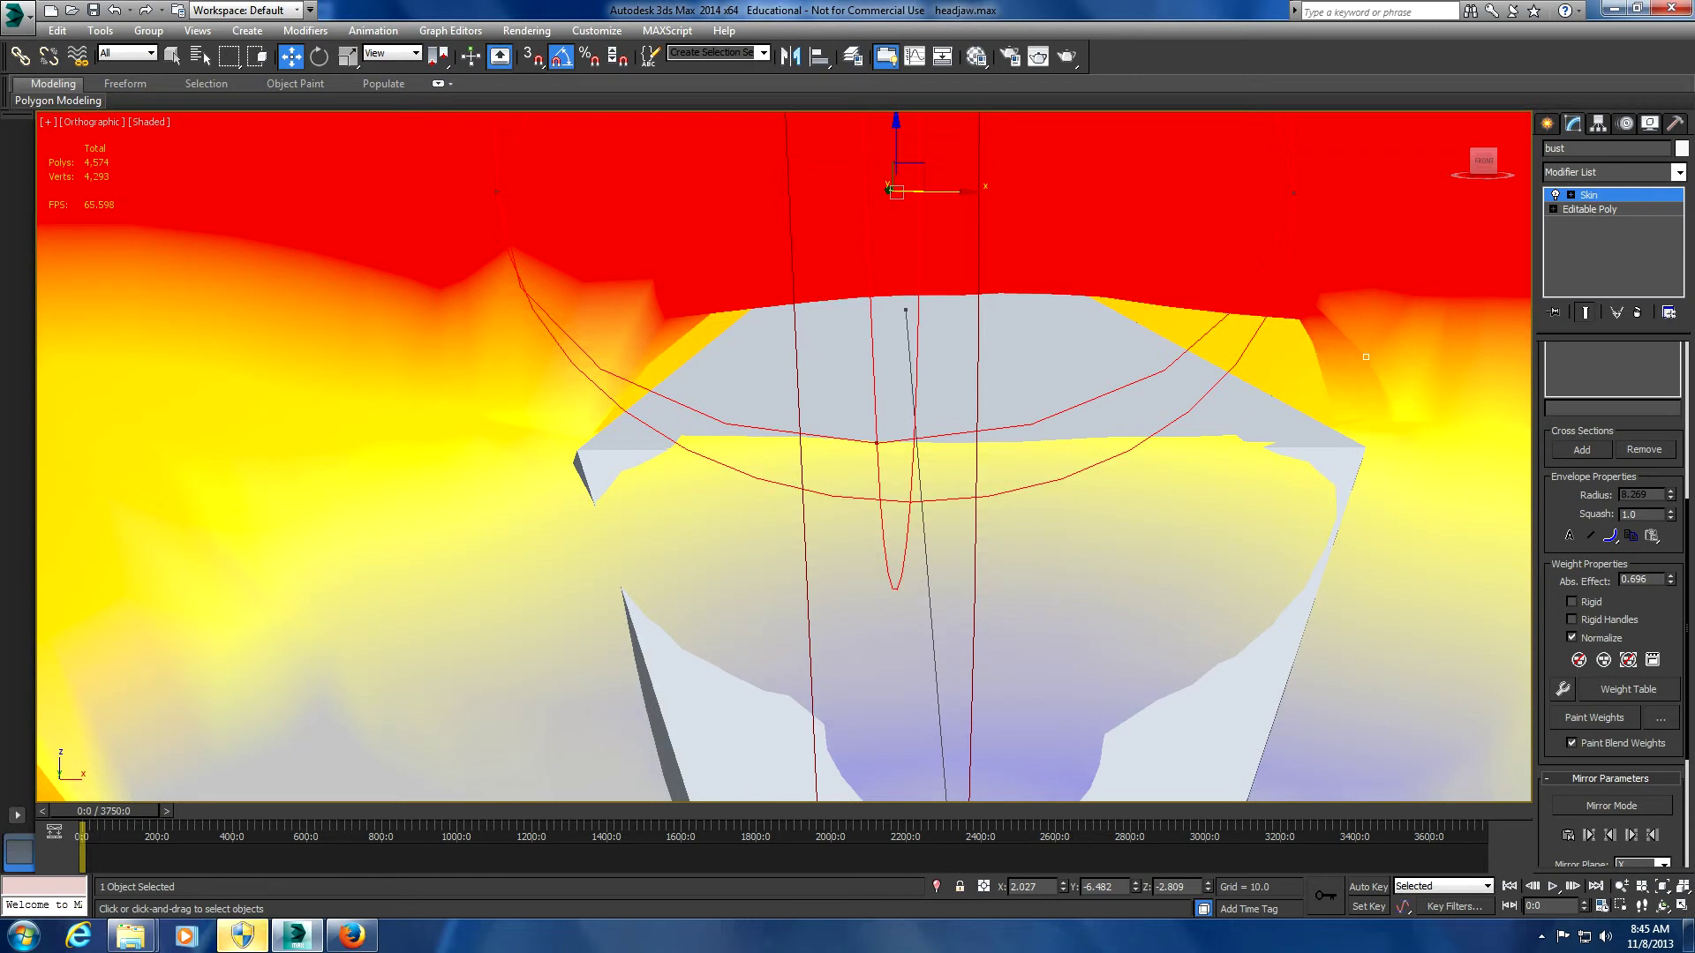
{"action": "left_click", "coordinate": [1335, 420]}
{"action": "left_click", "coordinate": [1336, 393]}
{"action": "left_click_drag", "start_coordinate": [1670, 579], "coordinate": [1670, 576]}
{"action": "scroll", "coordinate": [1200, 439], "scroll_direction": "down", "scroll_amount": 8}
{"action": "middle_click_drag", "start_coordinate": [1200, 439], "coordinate": [1121, 412]}
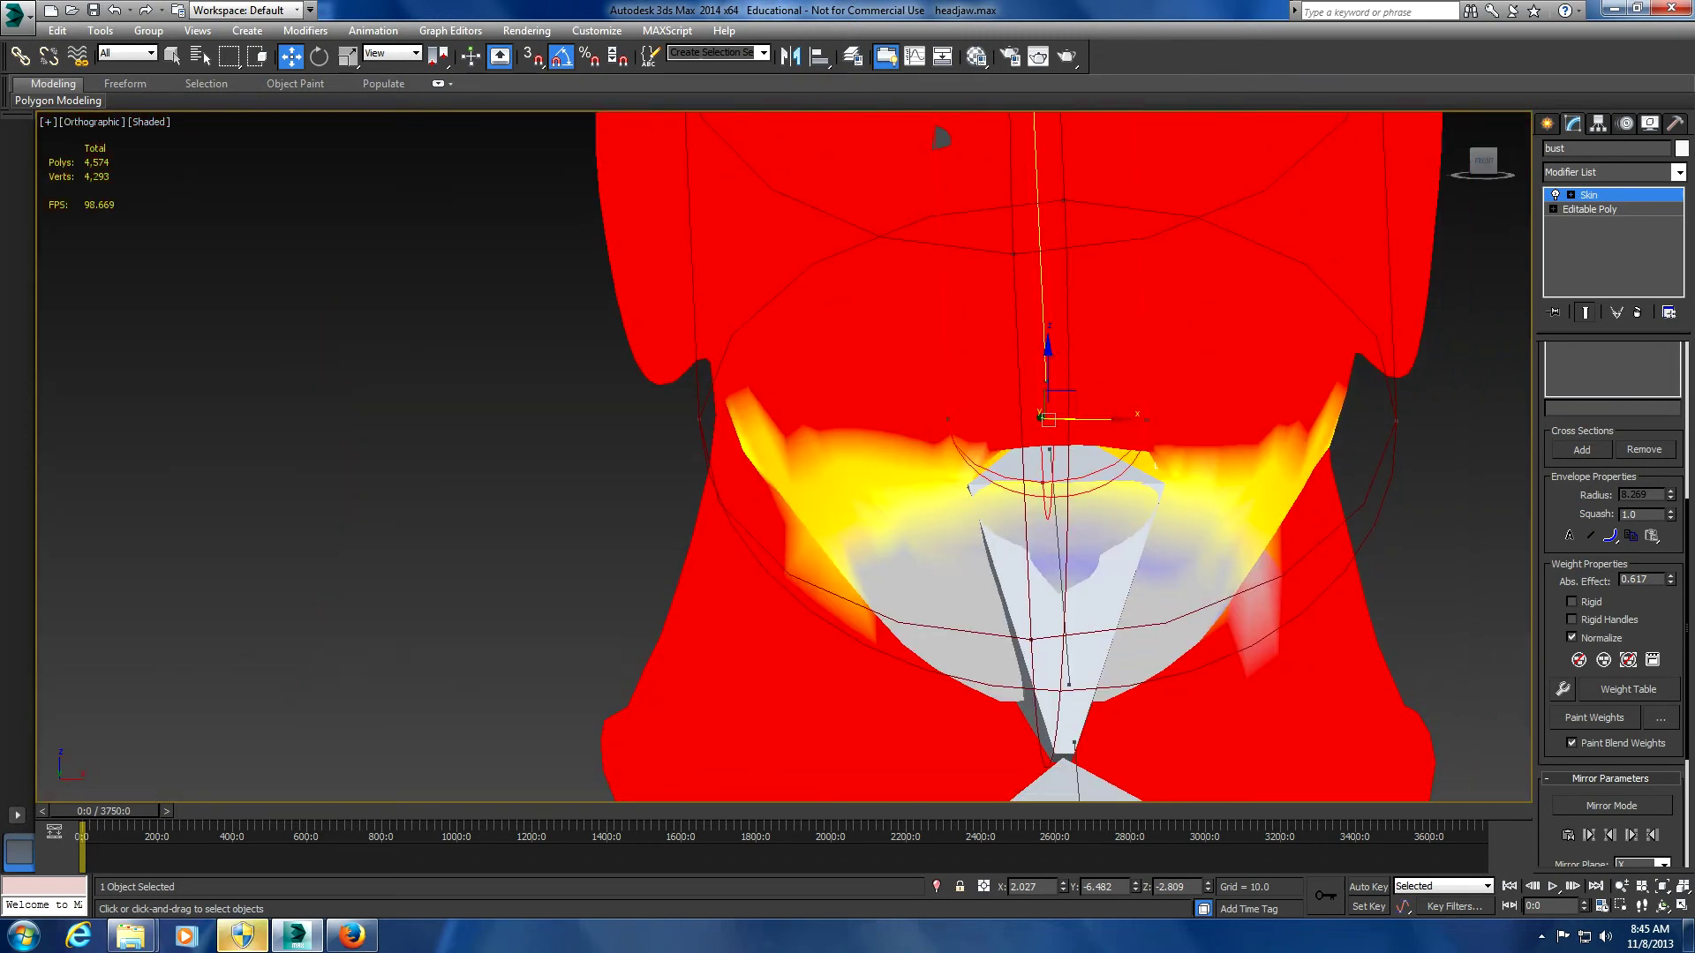
Rotate Bone002 to swing the jaw open and back, check the left profile, then reselect the bust
{"action": "left_click", "coordinate": [1064, 574]}
{"action": "middle_click_drag", "start_coordinate": [971, 441], "coordinate": [883, 442], "text": "alt"}
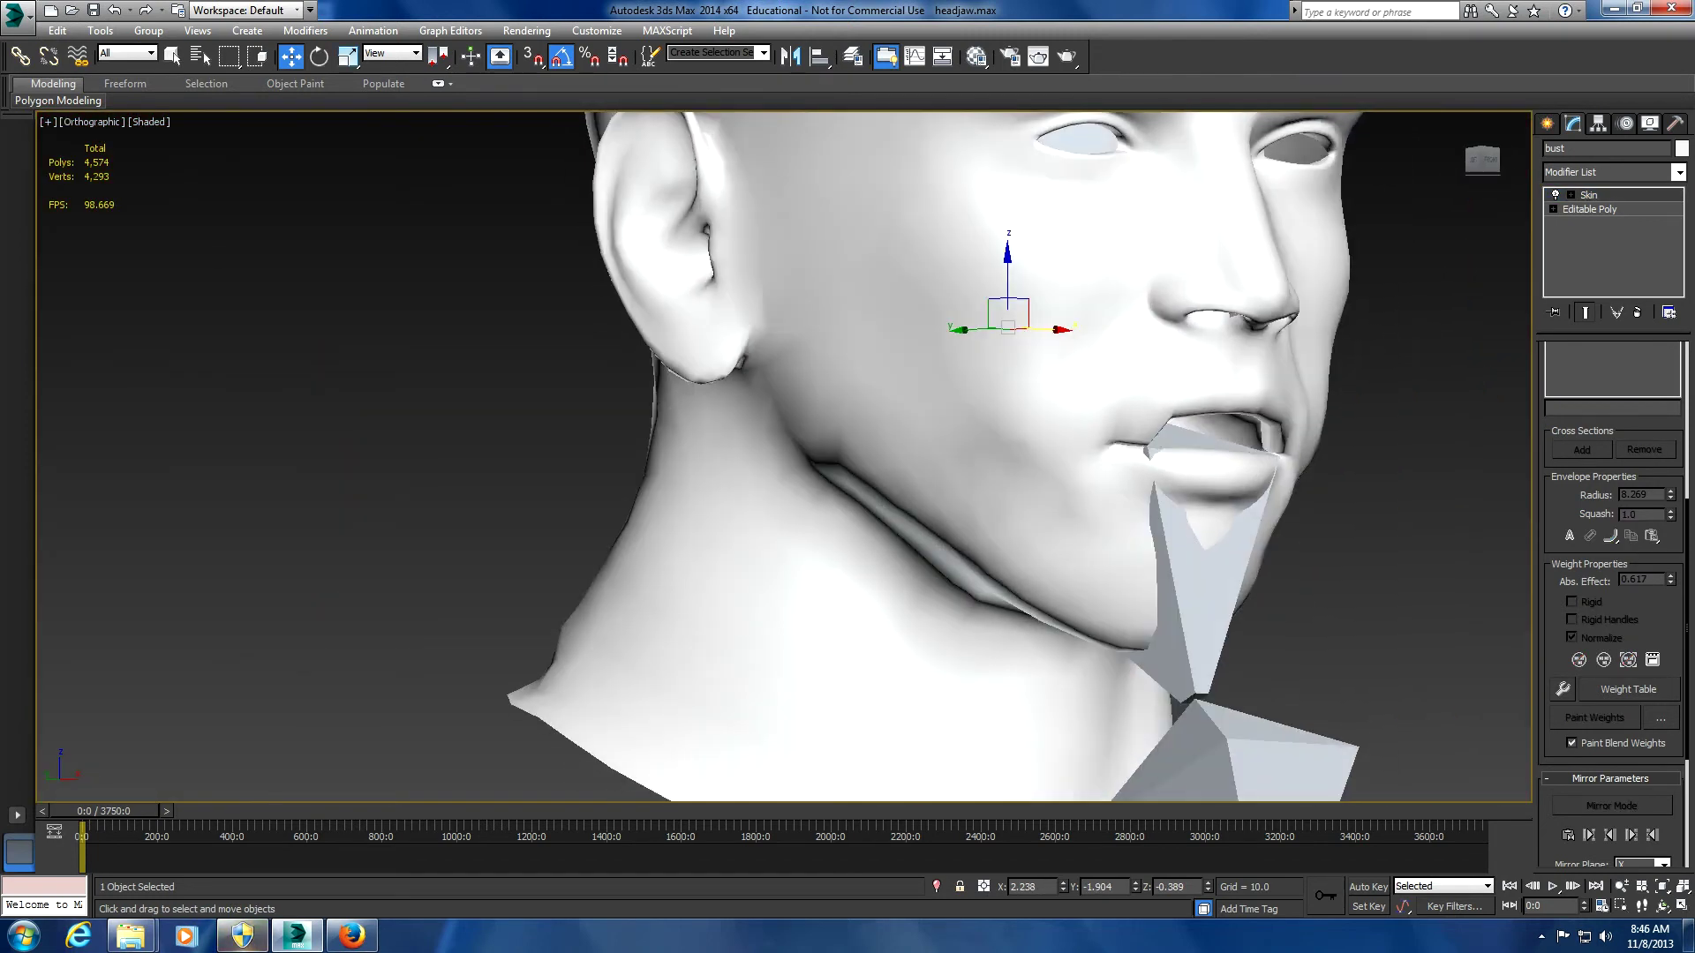
{"action": "middle_click_drag", "start_coordinate": [1115, 411], "coordinate": [894, 476]}
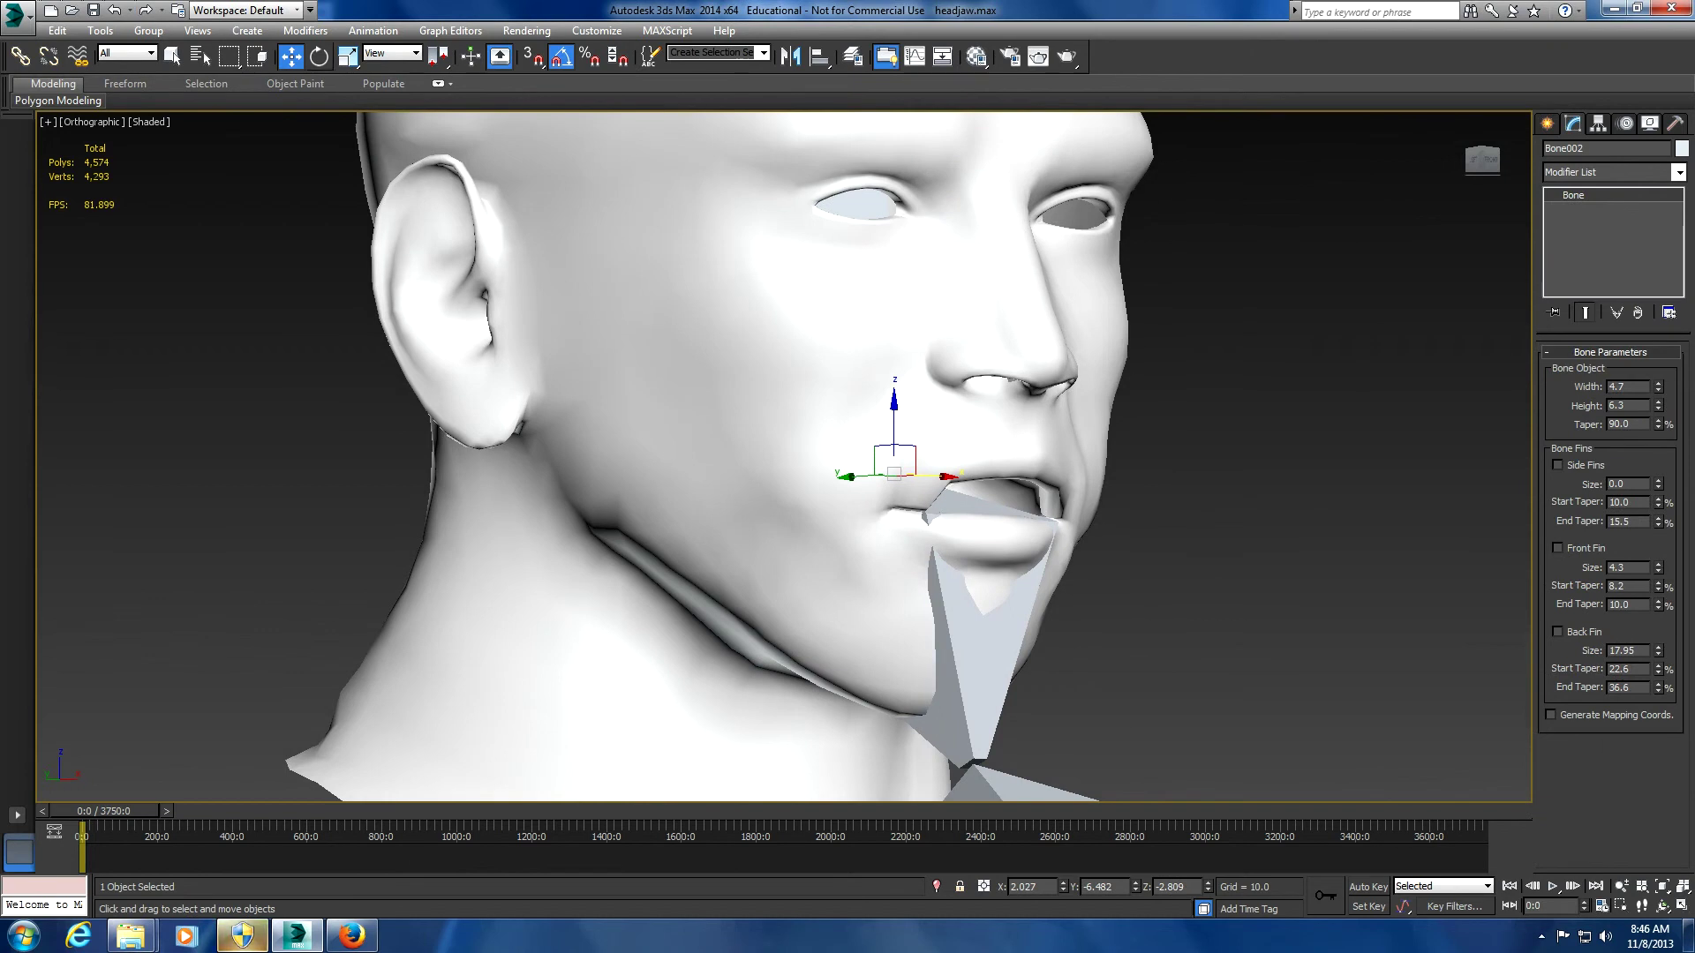
{"action": "key", "text": "e"}
{"action": "mouse_move", "coordinate": [925, 517]}
{"action": "left_mouse_down"}
{"action": "mouse_move", "coordinate": [918, 490]}
{"action": "mouse_move", "coordinate": [924, 516]}
{"action": "mouse_move", "coordinate": [939, 481]}
{"action": "mouse_move", "coordinate": [929, 508]}
{"action": "left_mouse_up"}
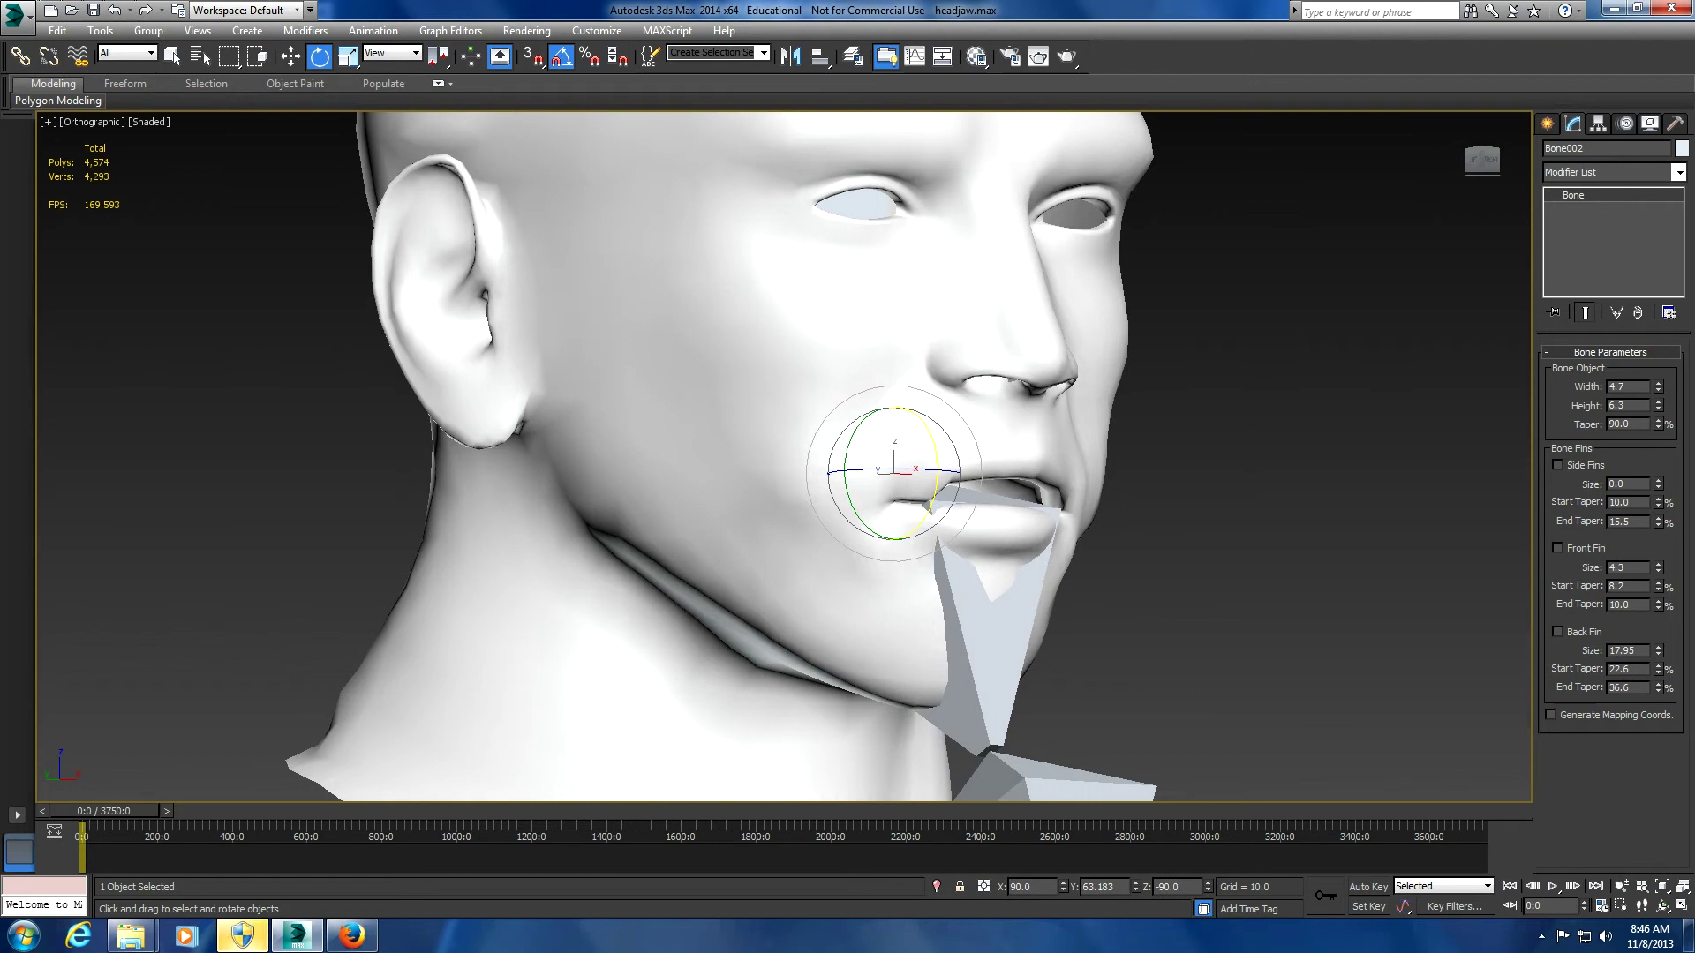
{"action": "middle_click_drag", "start_coordinate": [930, 508], "coordinate": [1134, 387], "text": "alt"}
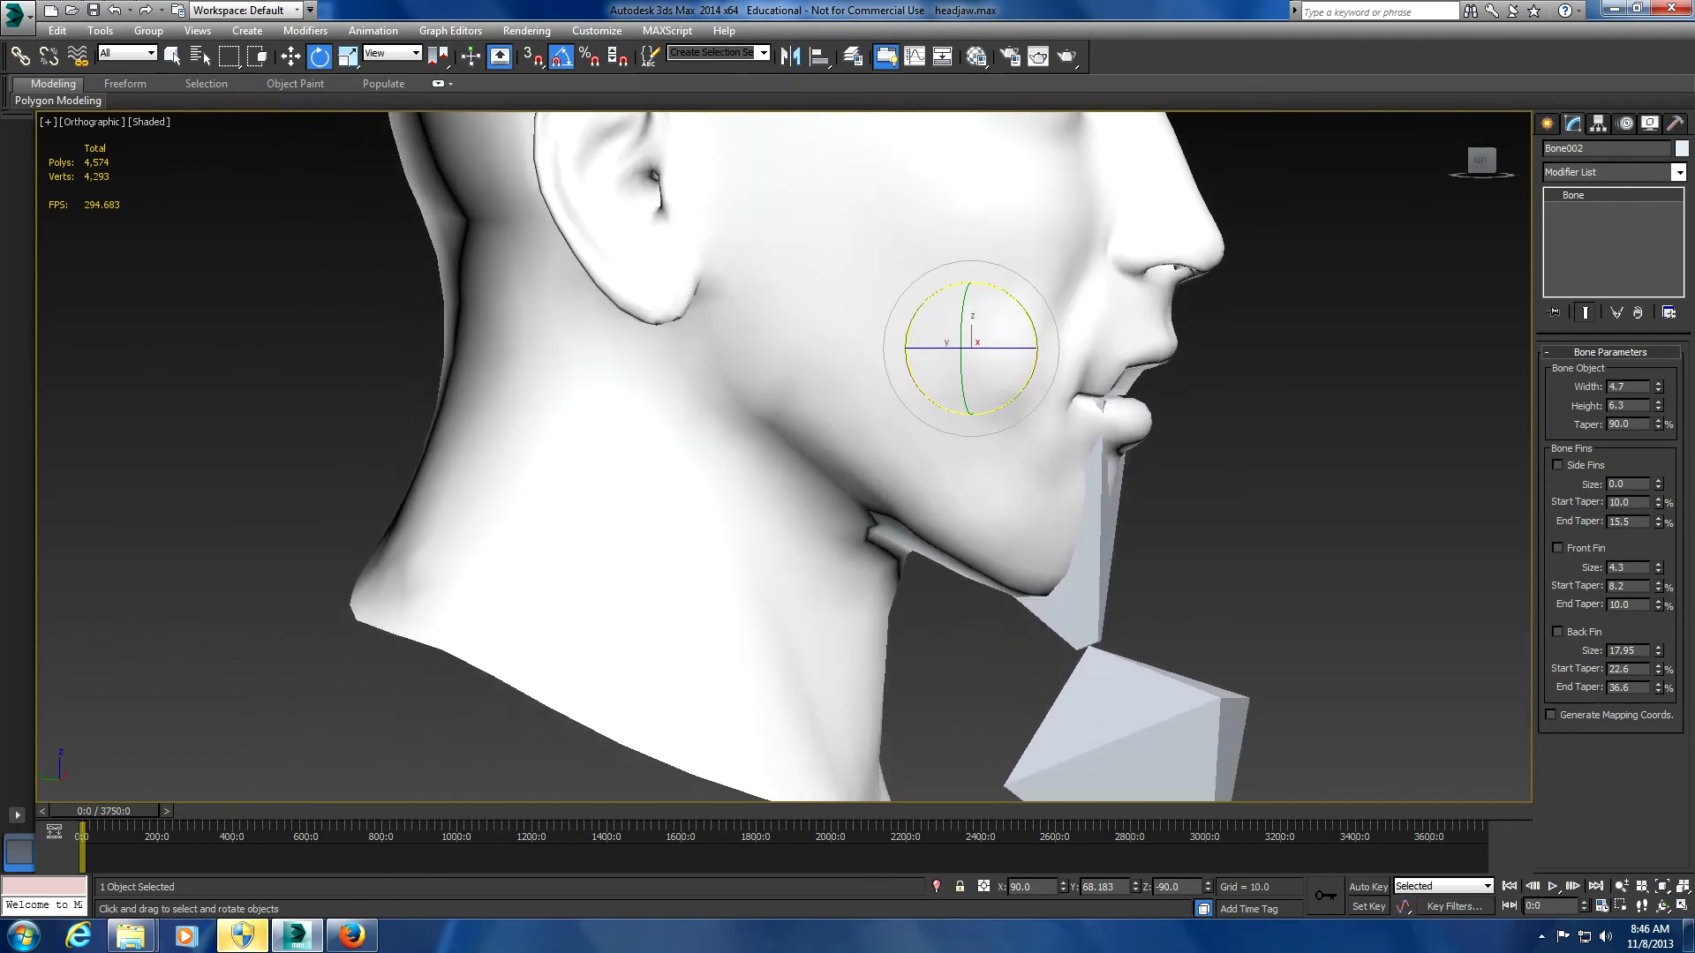
{"action": "left_click", "coordinate": [1134, 387]}
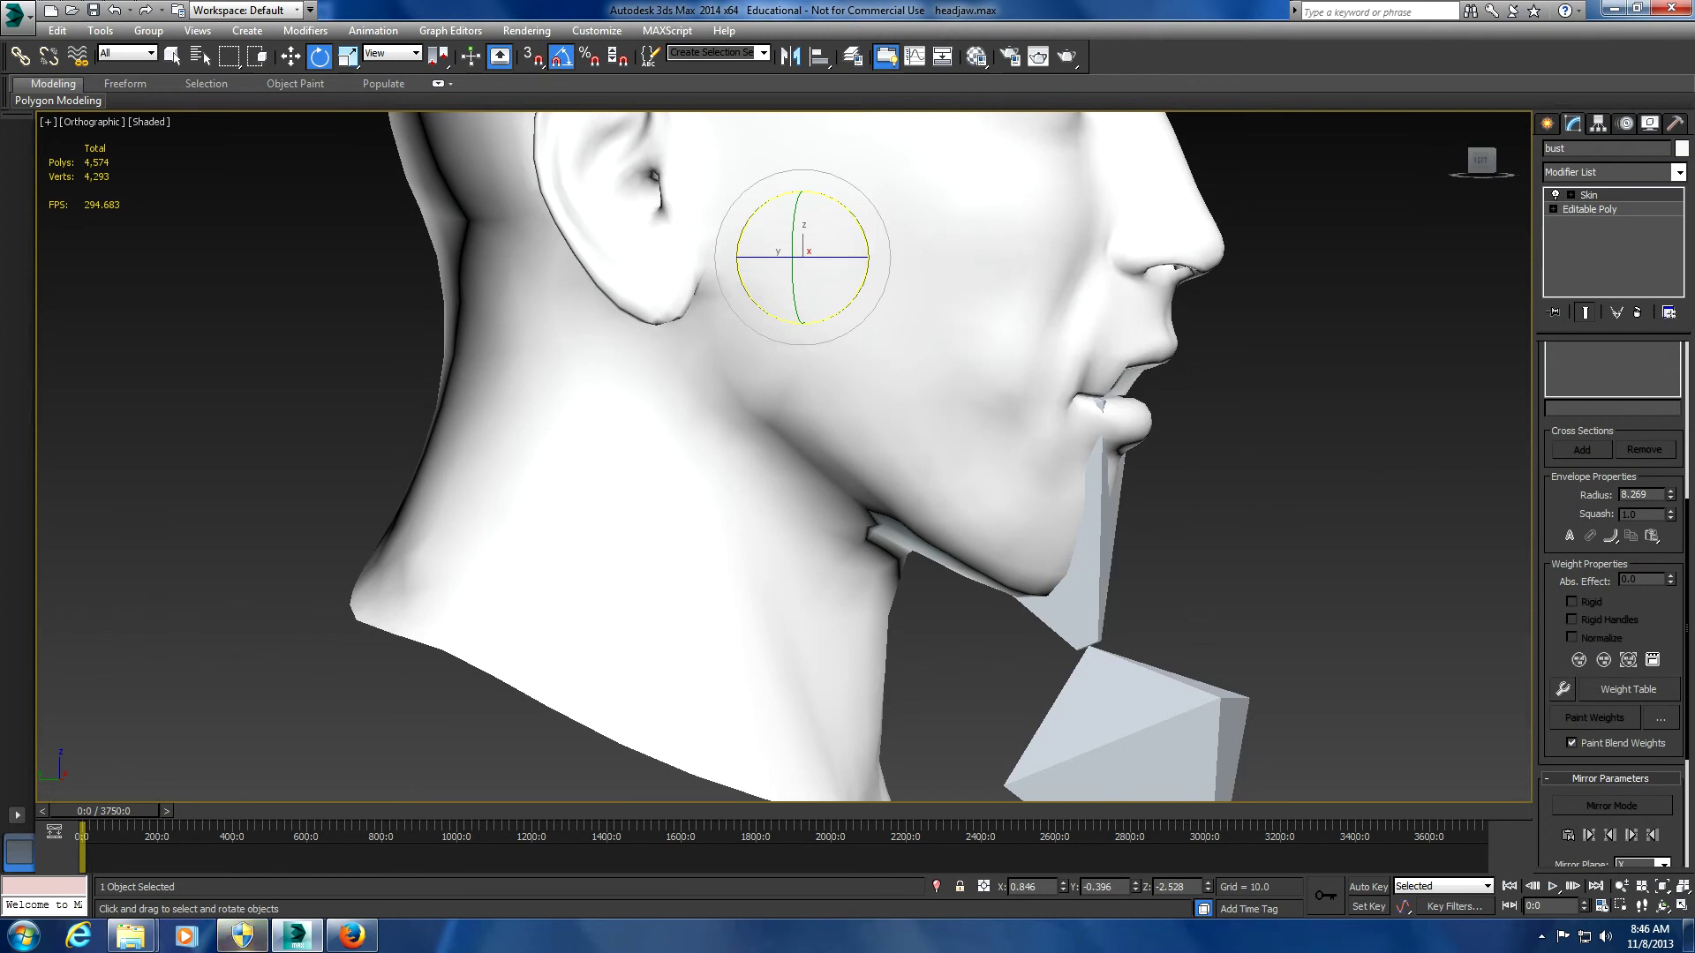
In Edit Envelopes, marquee-select the jaw and lower-lip vertices and raise their Bone001 weight to 0.797
{"action": "scroll", "coordinate": [1613, 600], "scroll_direction": "up", "scroll_amount": 5}
{"action": "left_click", "coordinate": [1613, 372]}
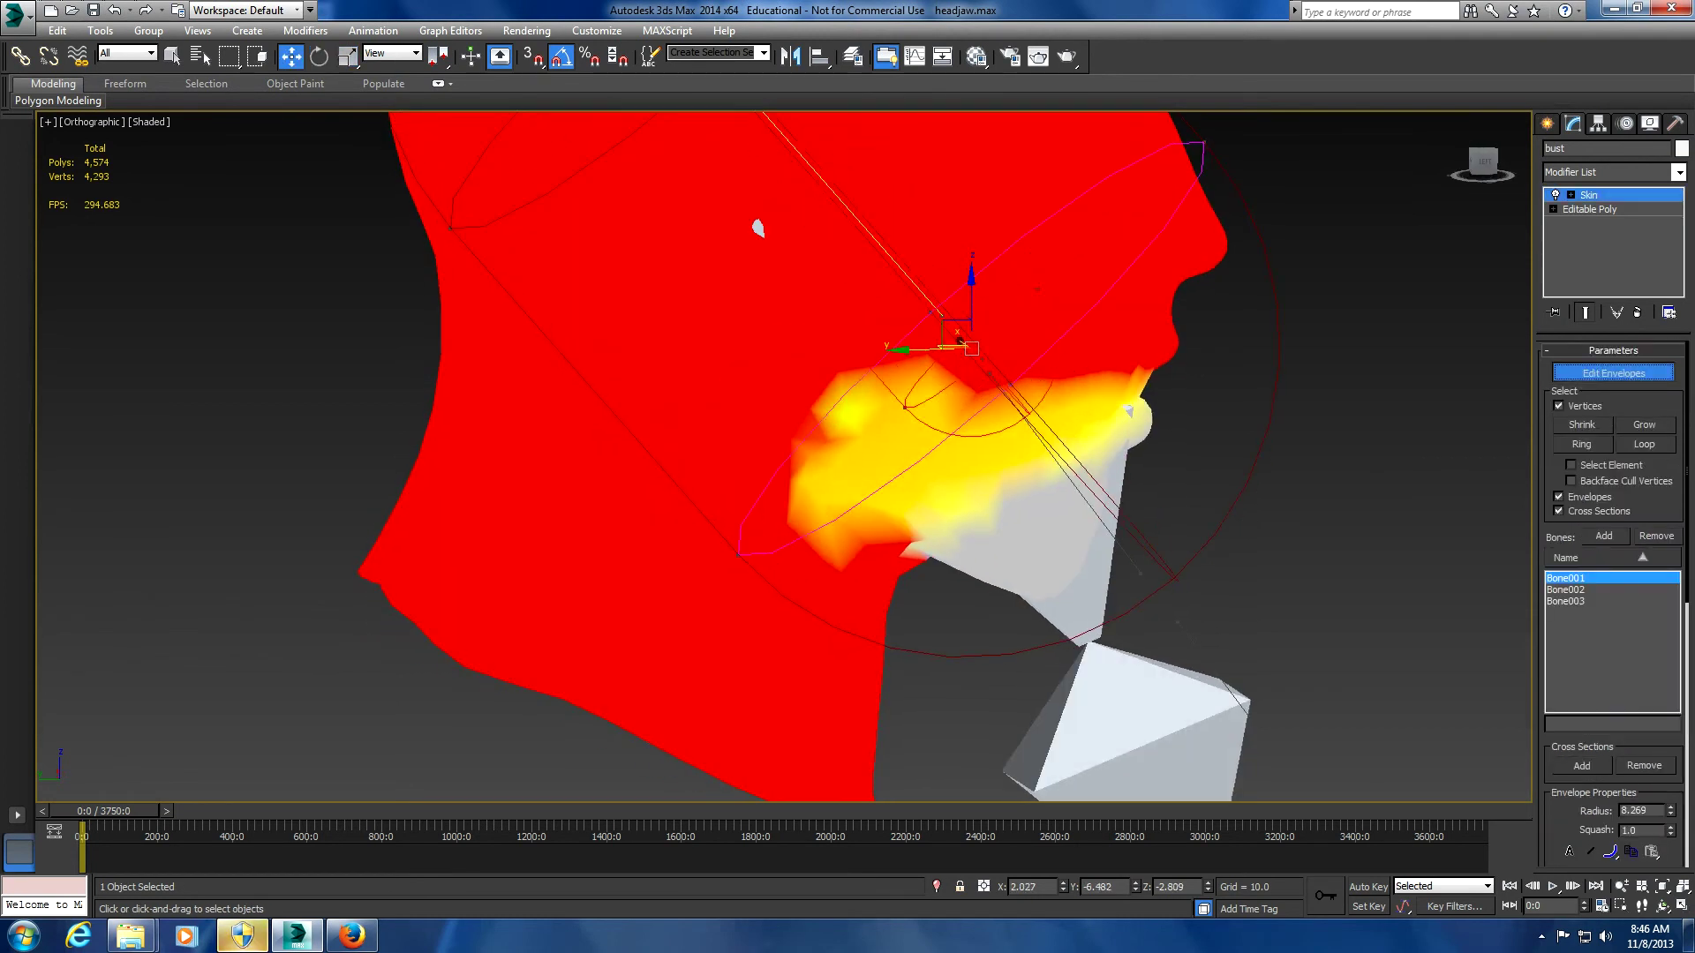
{"action": "left_click_drag", "start_coordinate": [928, 622], "coordinate": [786, 336]}
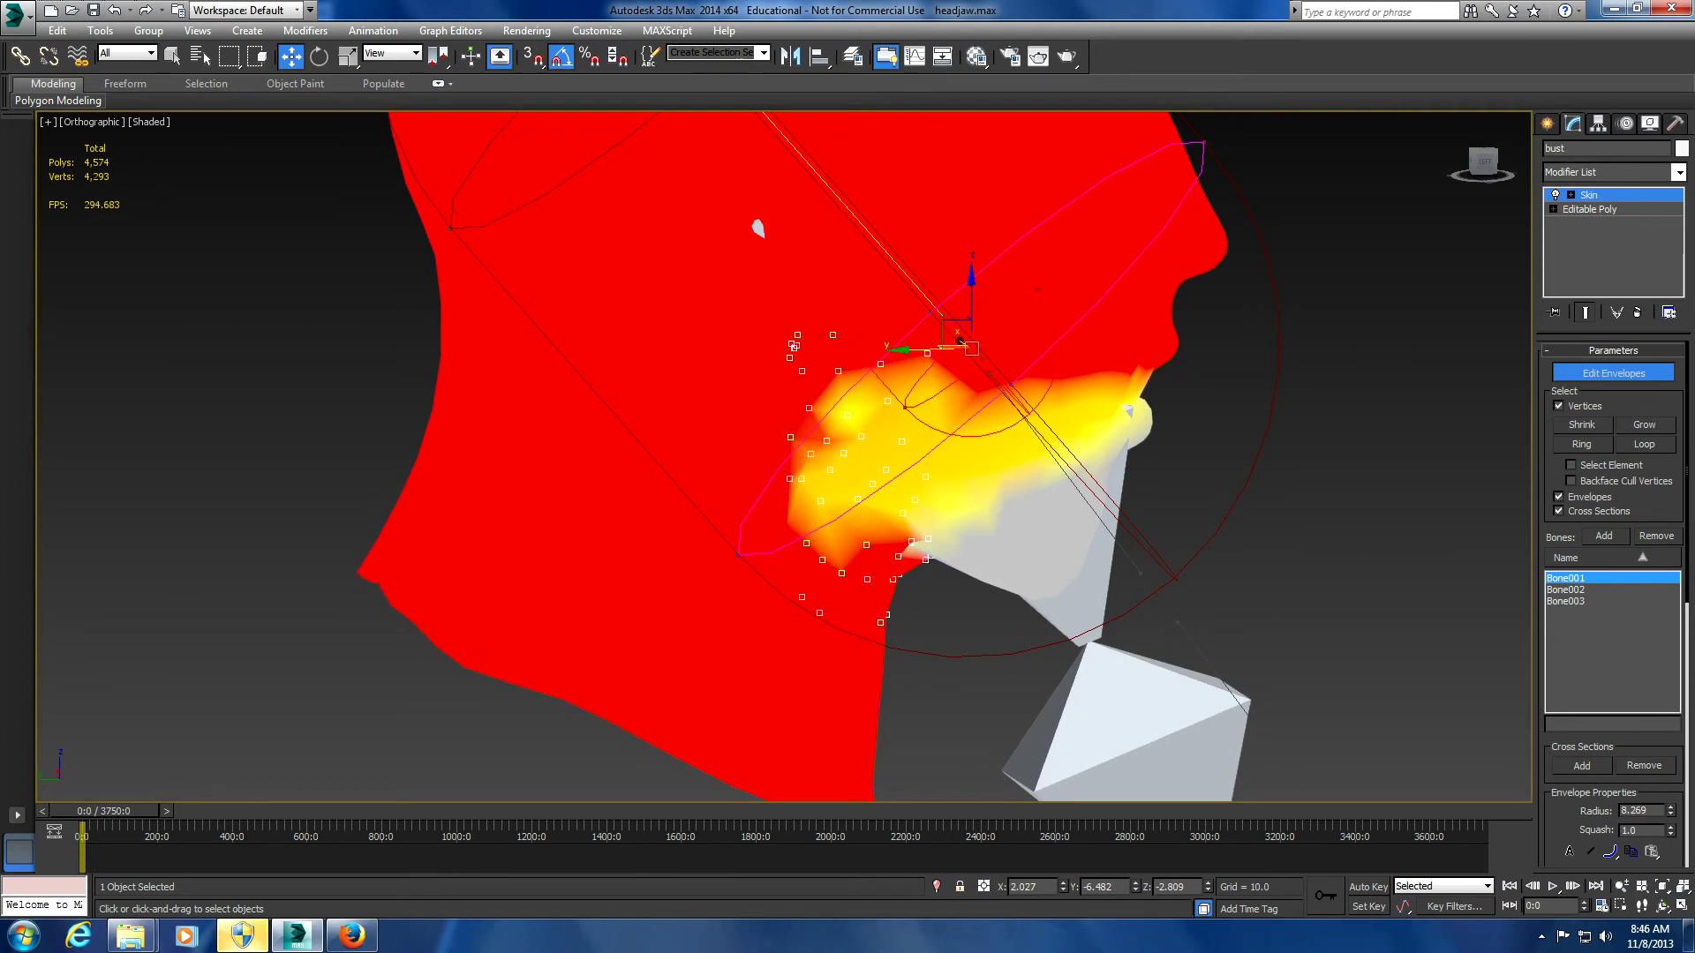
{"action": "scroll", "coordinate": [1613, 547], "scroll_direction": "down", "scroll_amount": 5}
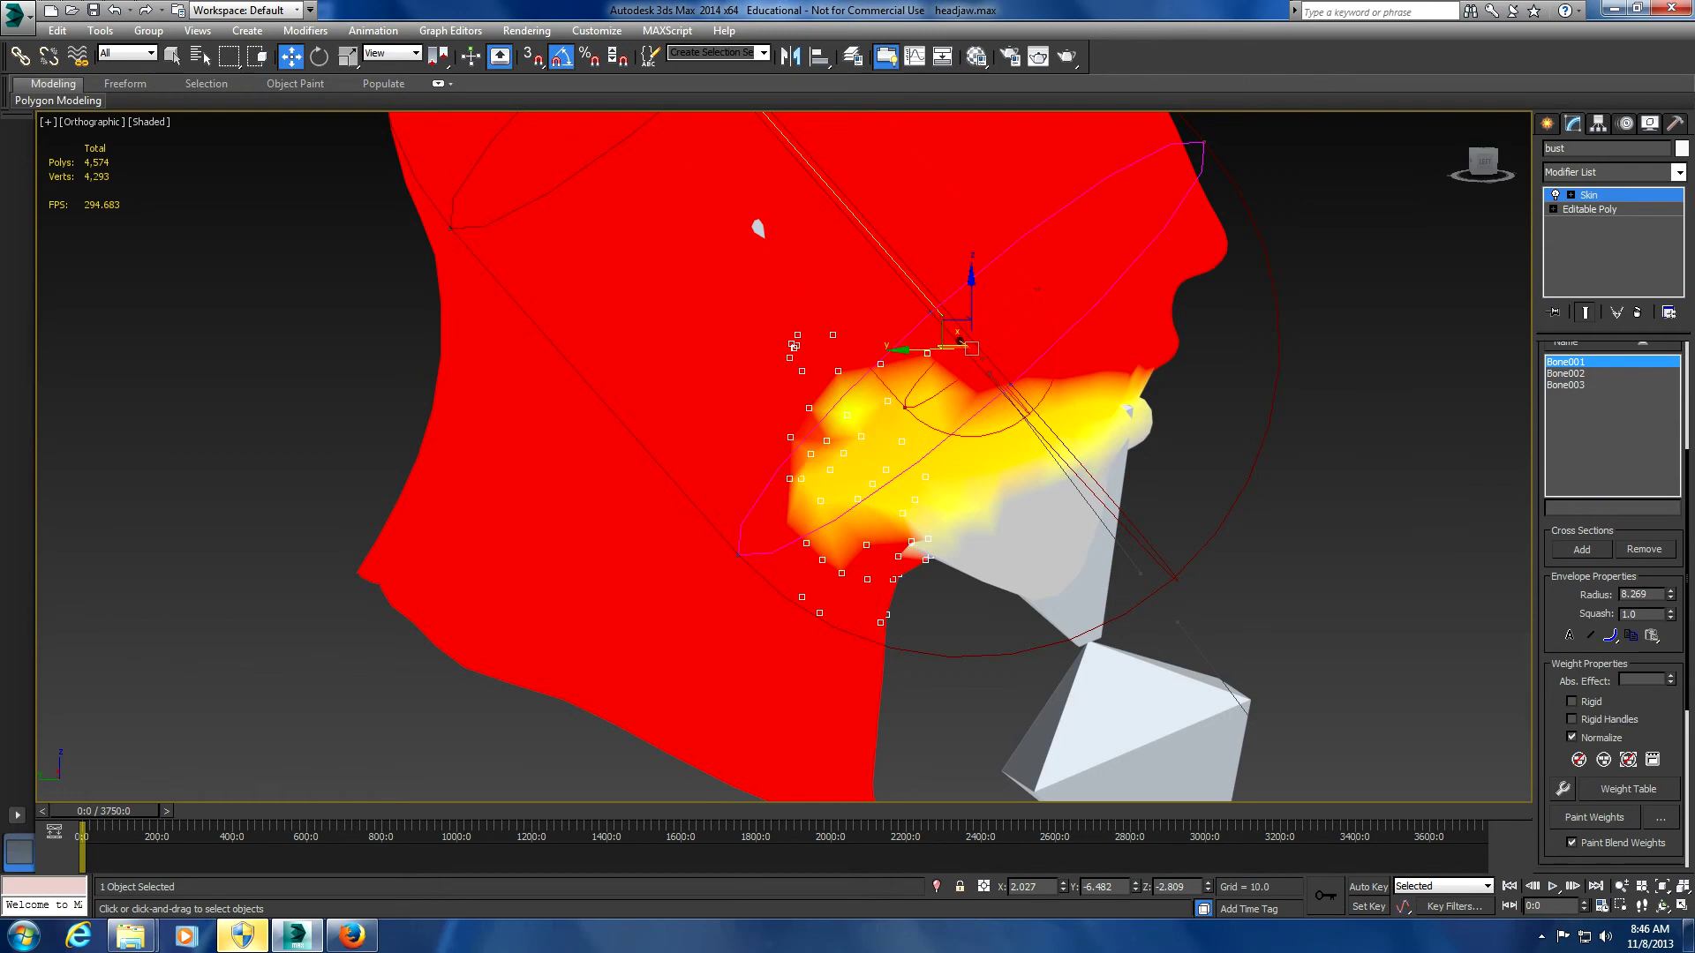
{"action": "left_click_drag", "start_coordinate": [1670, 679], "coordinate": [1670, 664]}
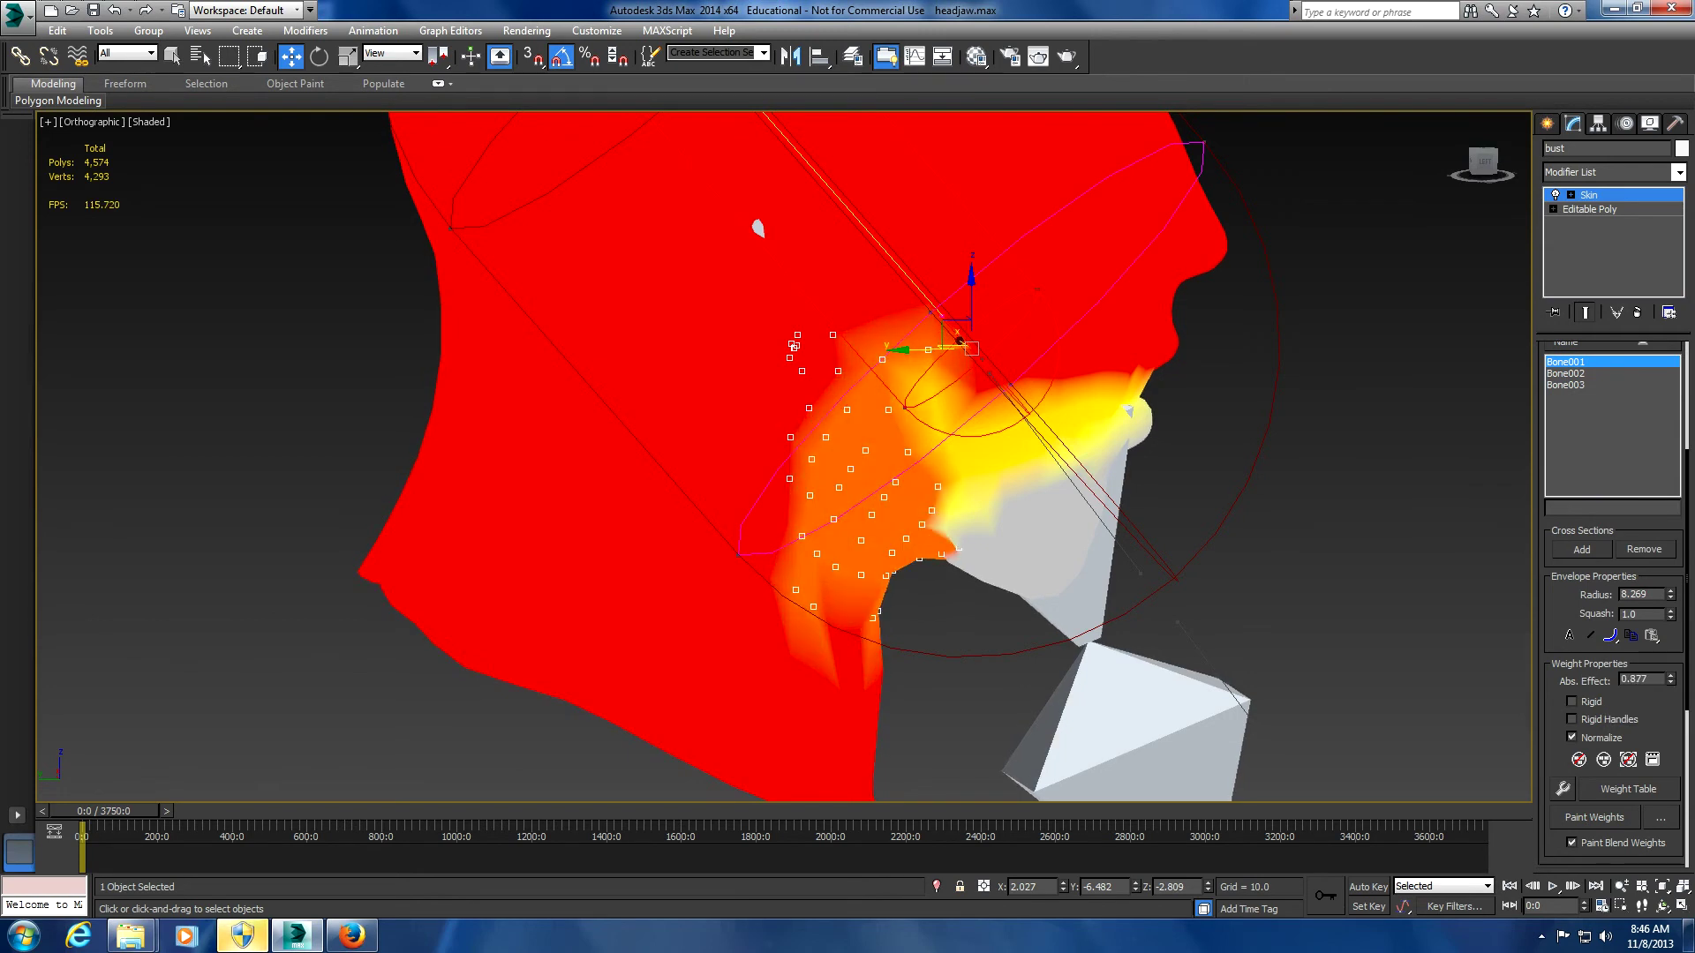
Set the lower jaw vertices to 0.857, then give the restored selection a full 1.0 weight
{"action": "left_click_drag", "start_coordinate": [890, 315], "coordinate": [973, 606]}
{"action": "left_click_drag", "start_coordinate": [1670, 678], "coordinate": [1670, 680]}
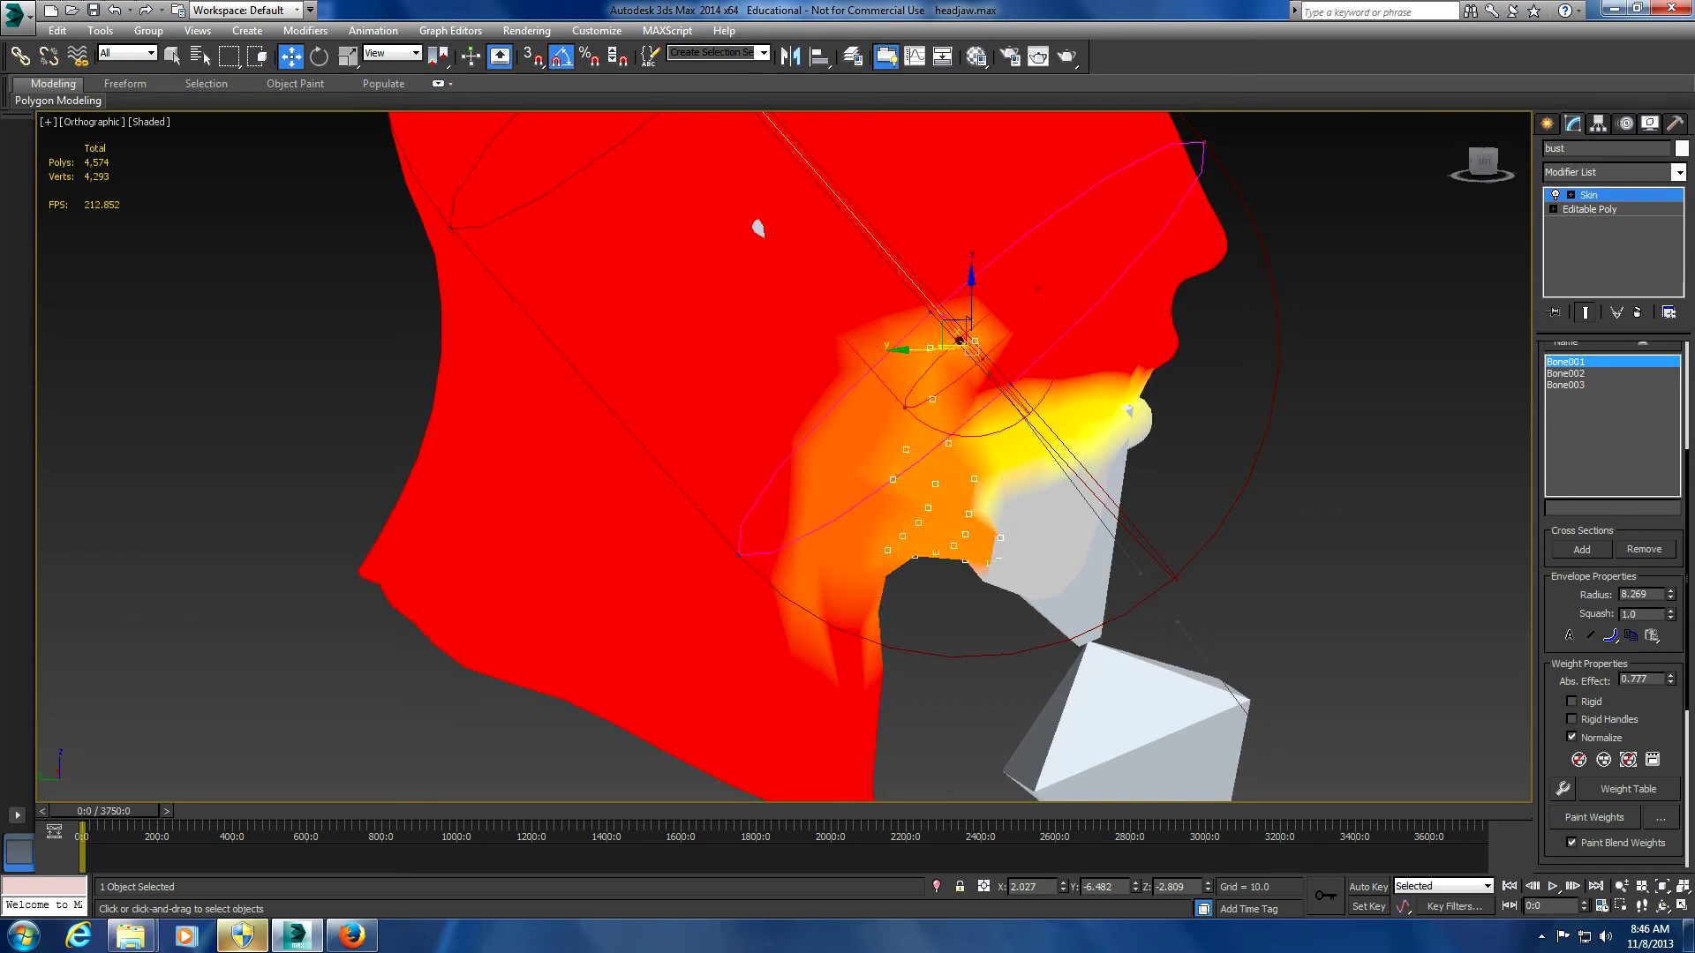
{"action": "middle_click_drag", "start_coordinate": [794, 442], "coordinate": [954, 441], "text": "alt"}
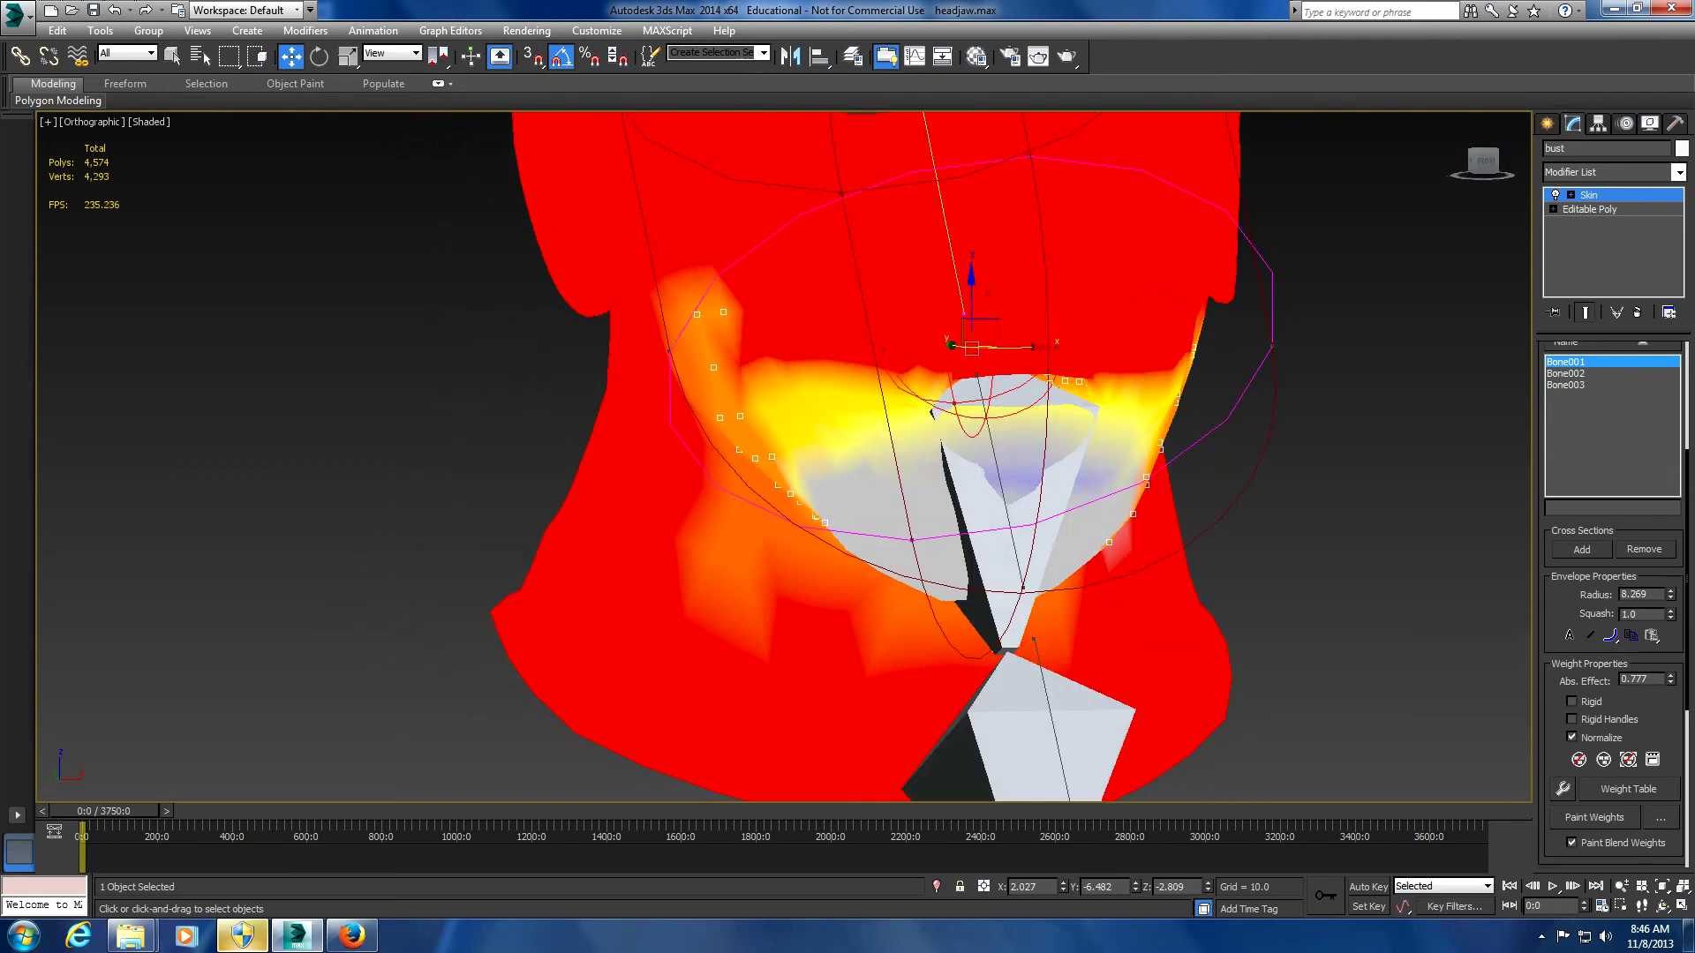
{"action": "key", "text": "ctrl+d"}
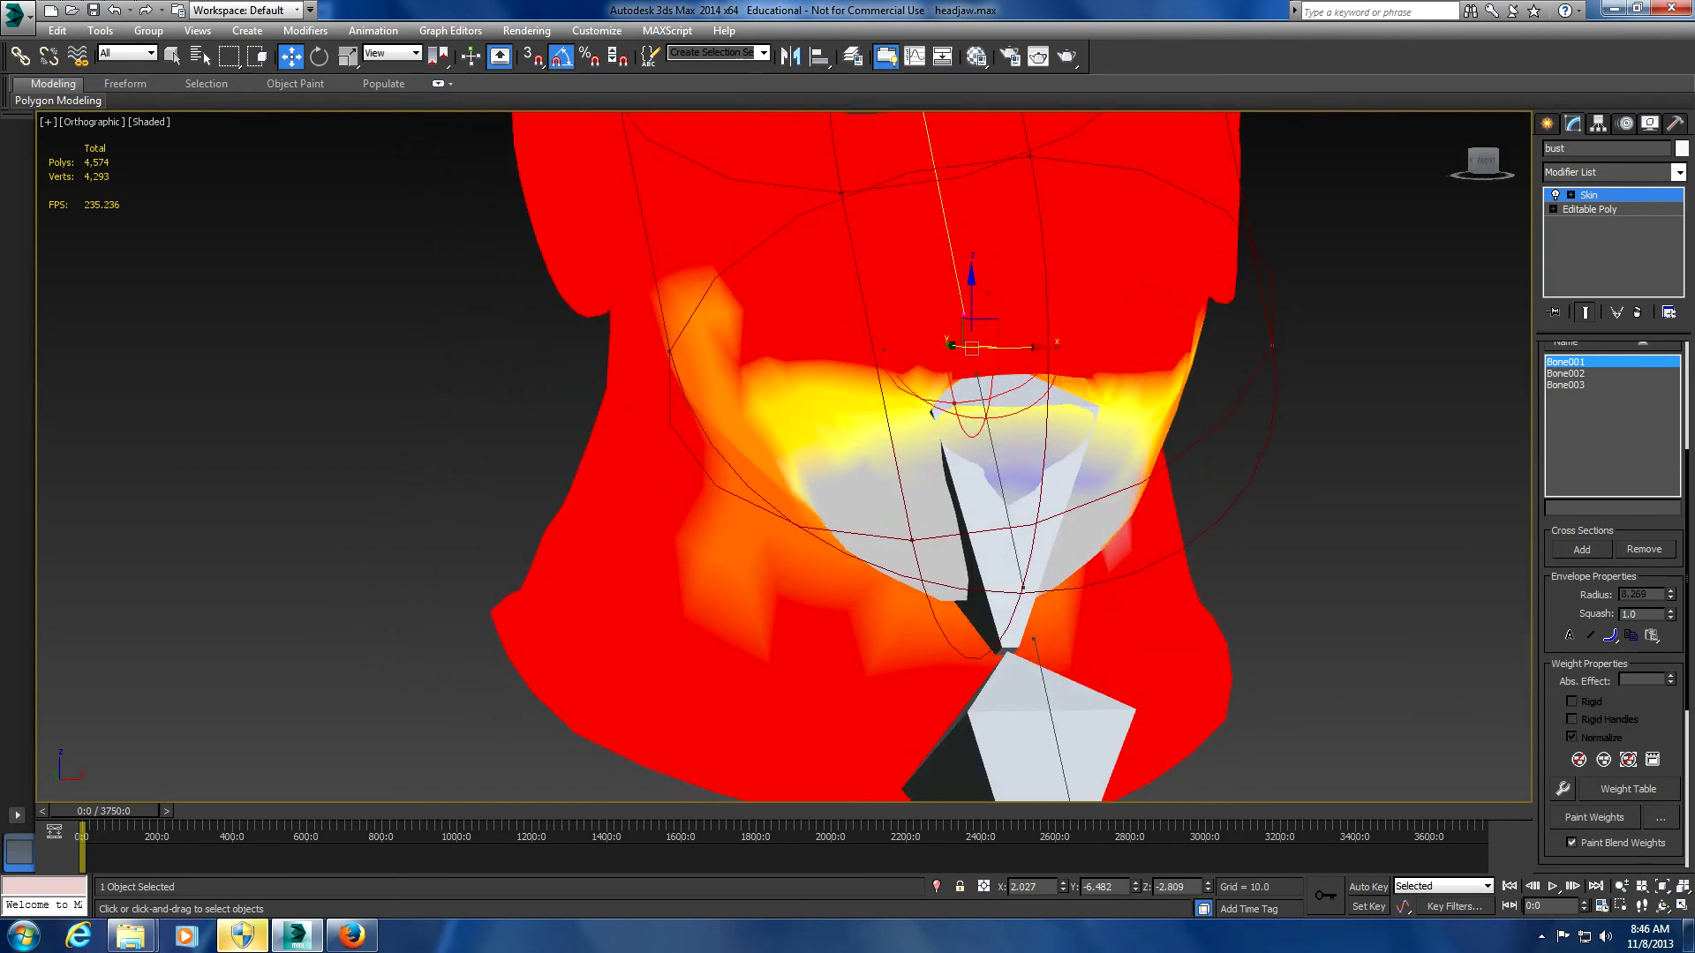
{"action": "key", "text": "ctrl+z"}
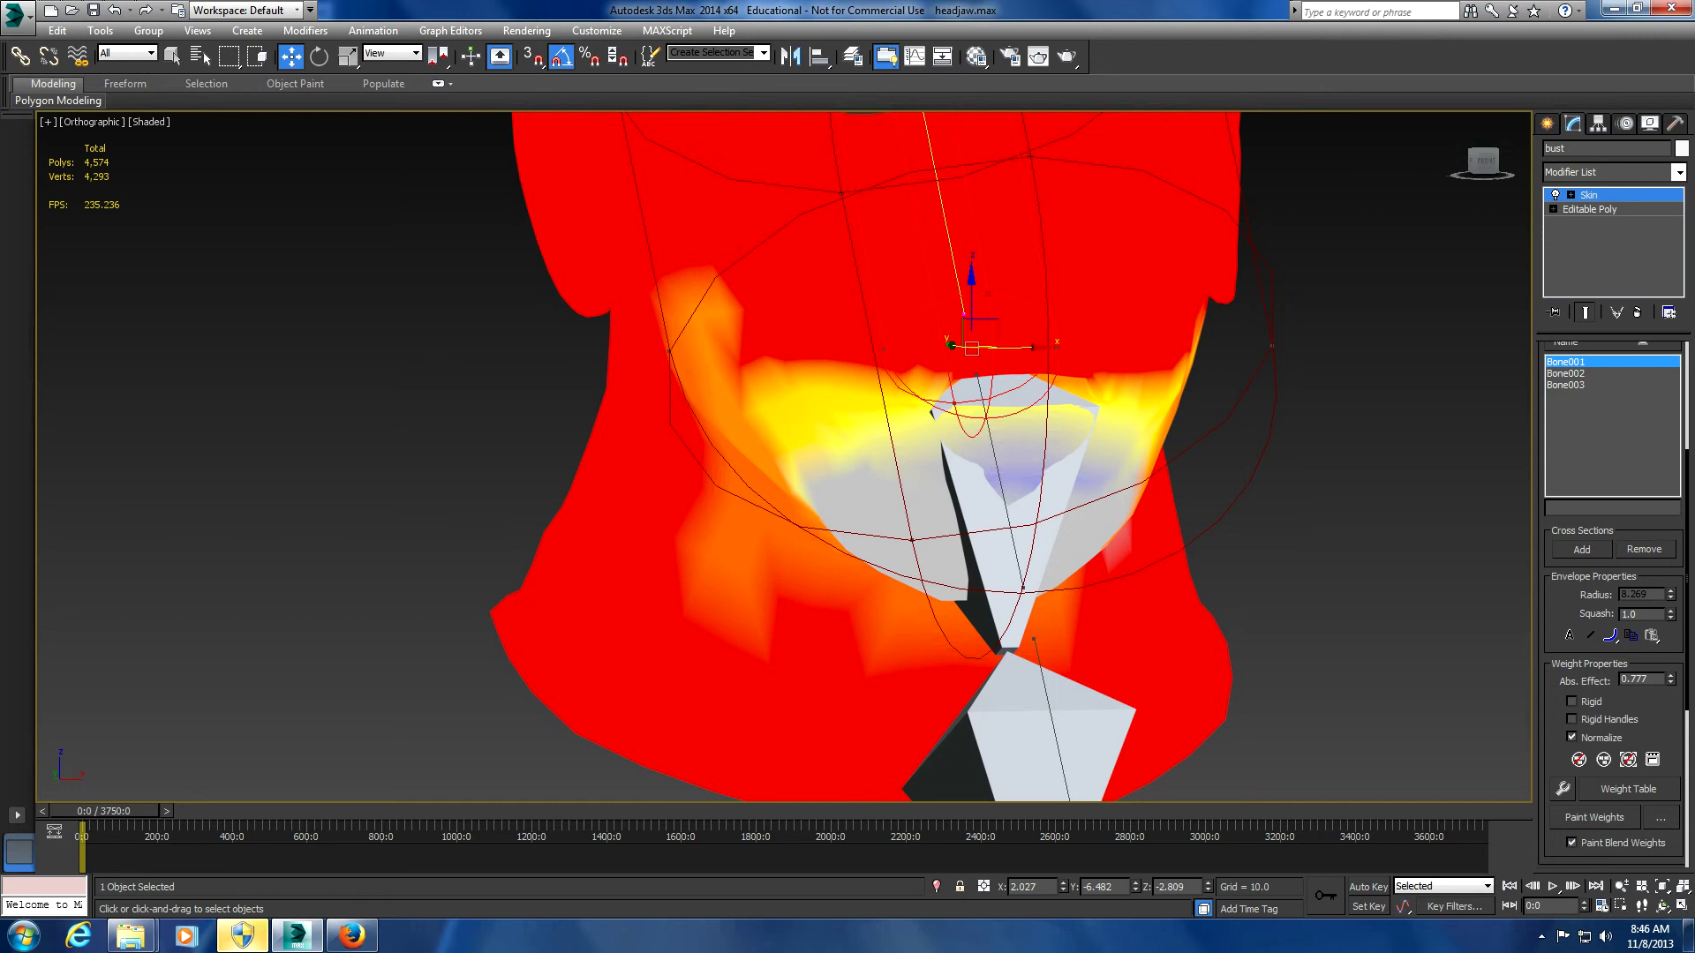
{"action": "type", "text": "1"}
{"action": "key", "text": "Return"}
Rotate Bone002 to open the jaw by 10° and view the head from the side
{"action": "left_click", "coordinate": [975, 344]}
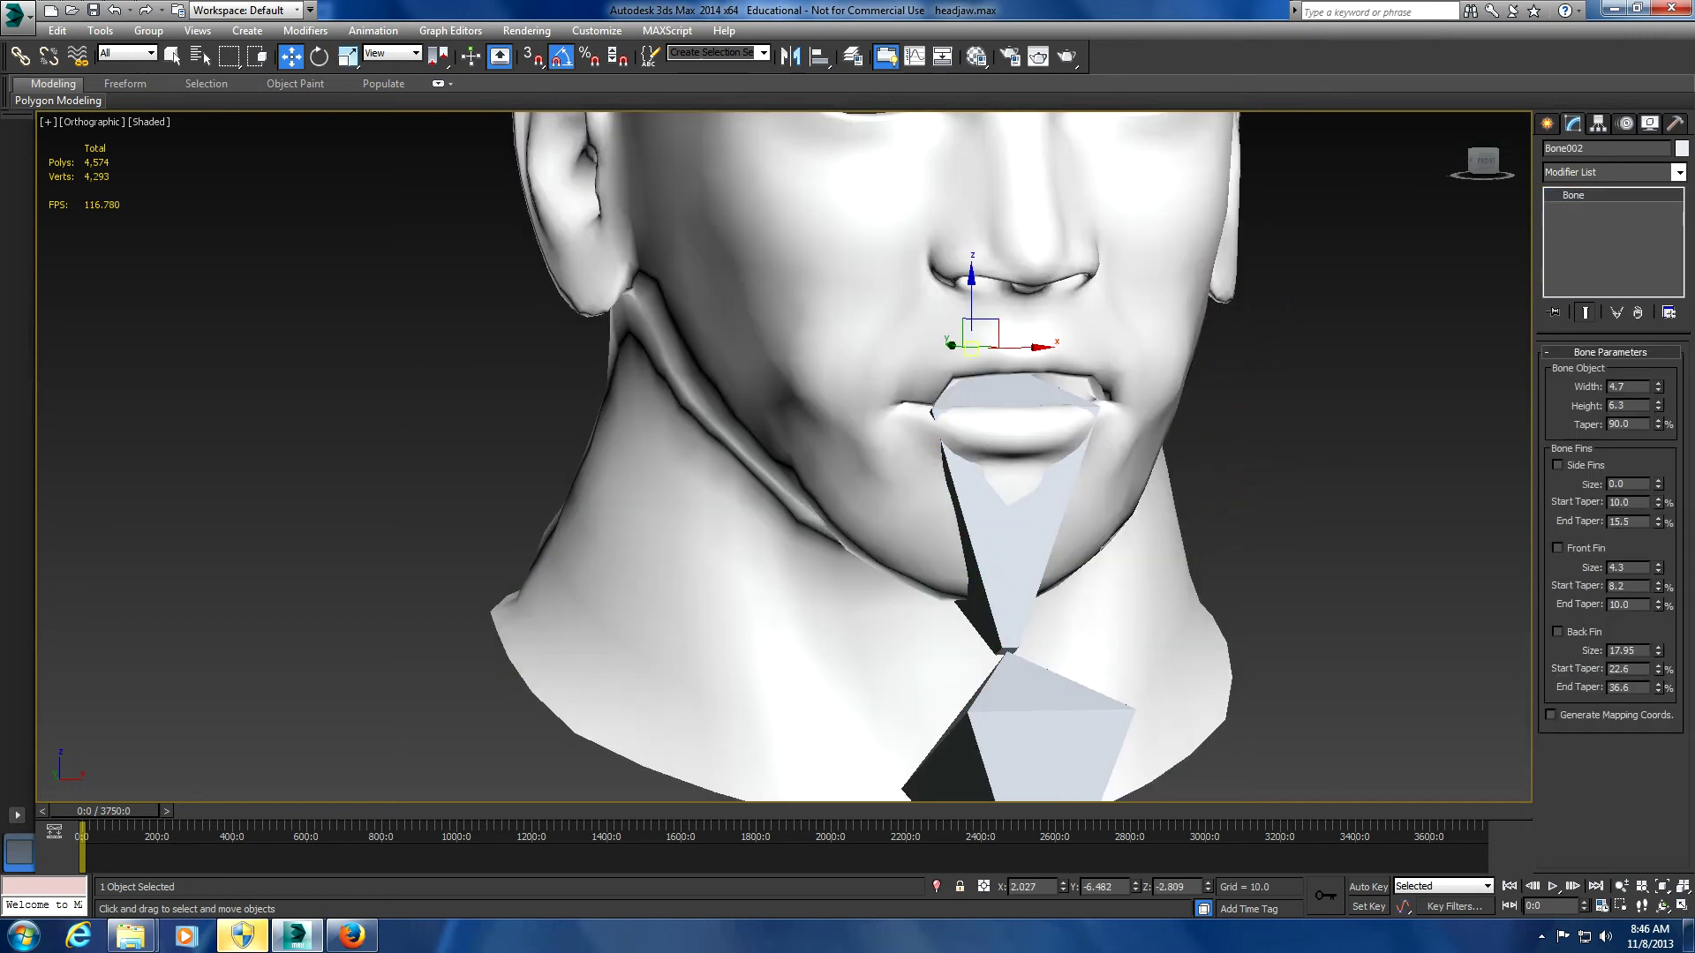
{"action": "key", "text": "e"}
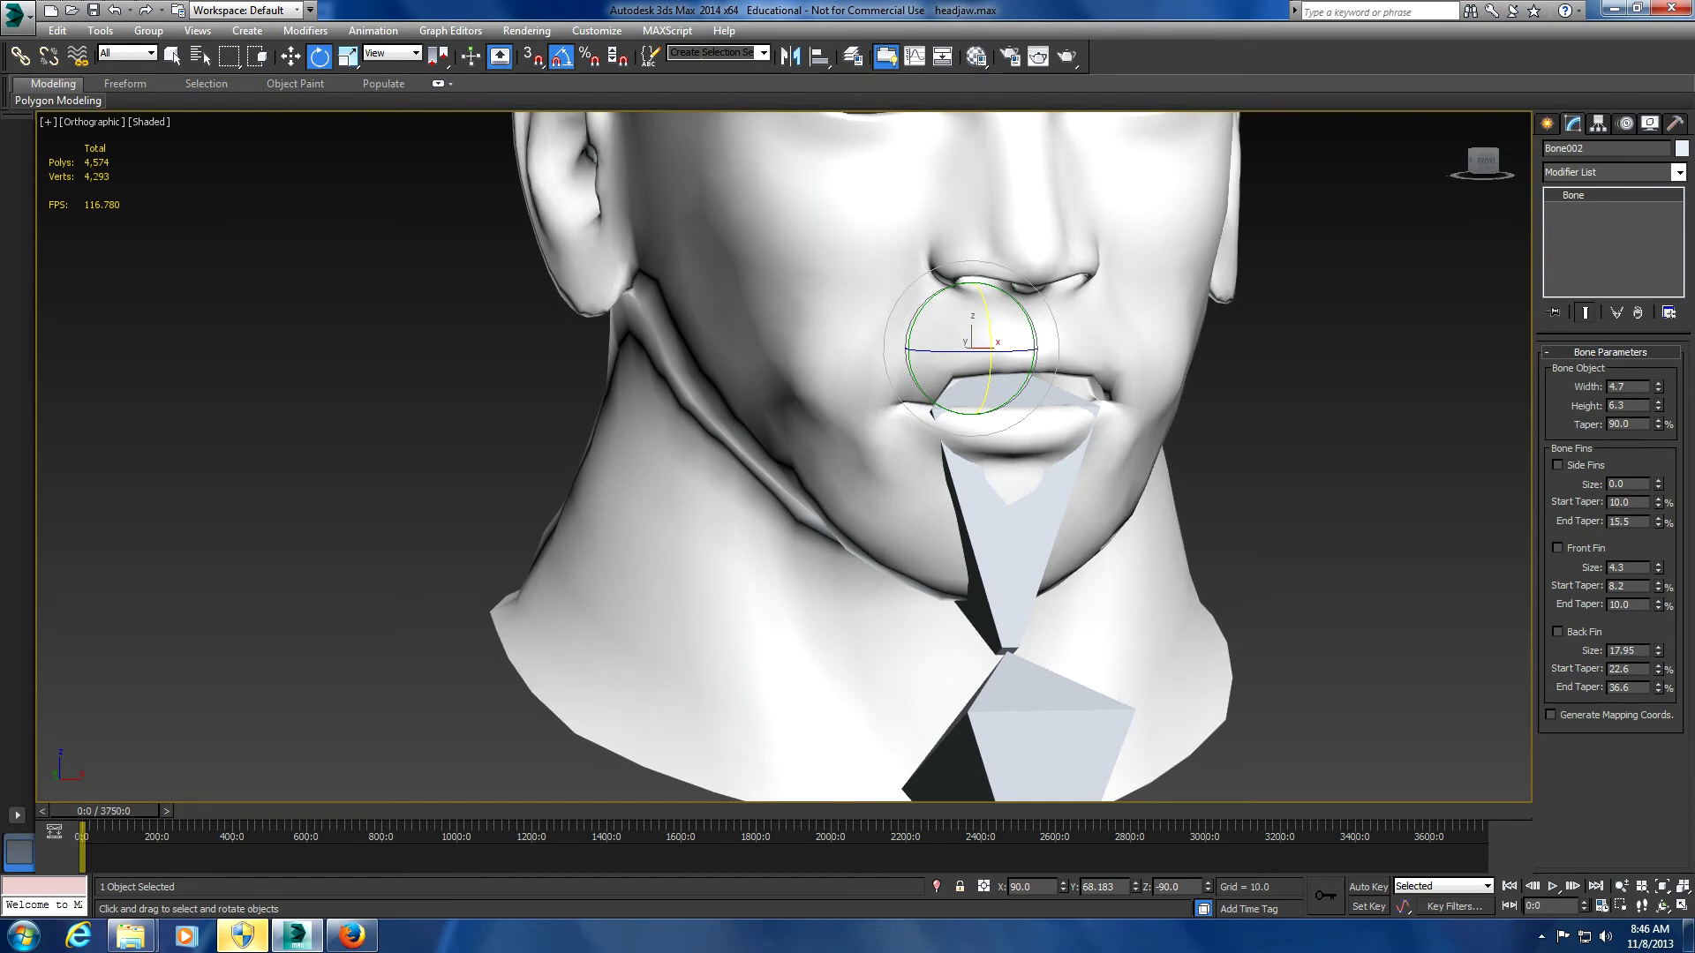
{"action": "mouse_move", "coordinate": [987, 388]}
{"action": "left_mouse_down"}
{"action": "mouse_move", "coordinate": [987, 415]}
{"action": "mouse_move", "coordinate": [987, 393]}
{"action": "left_mouse_up"}
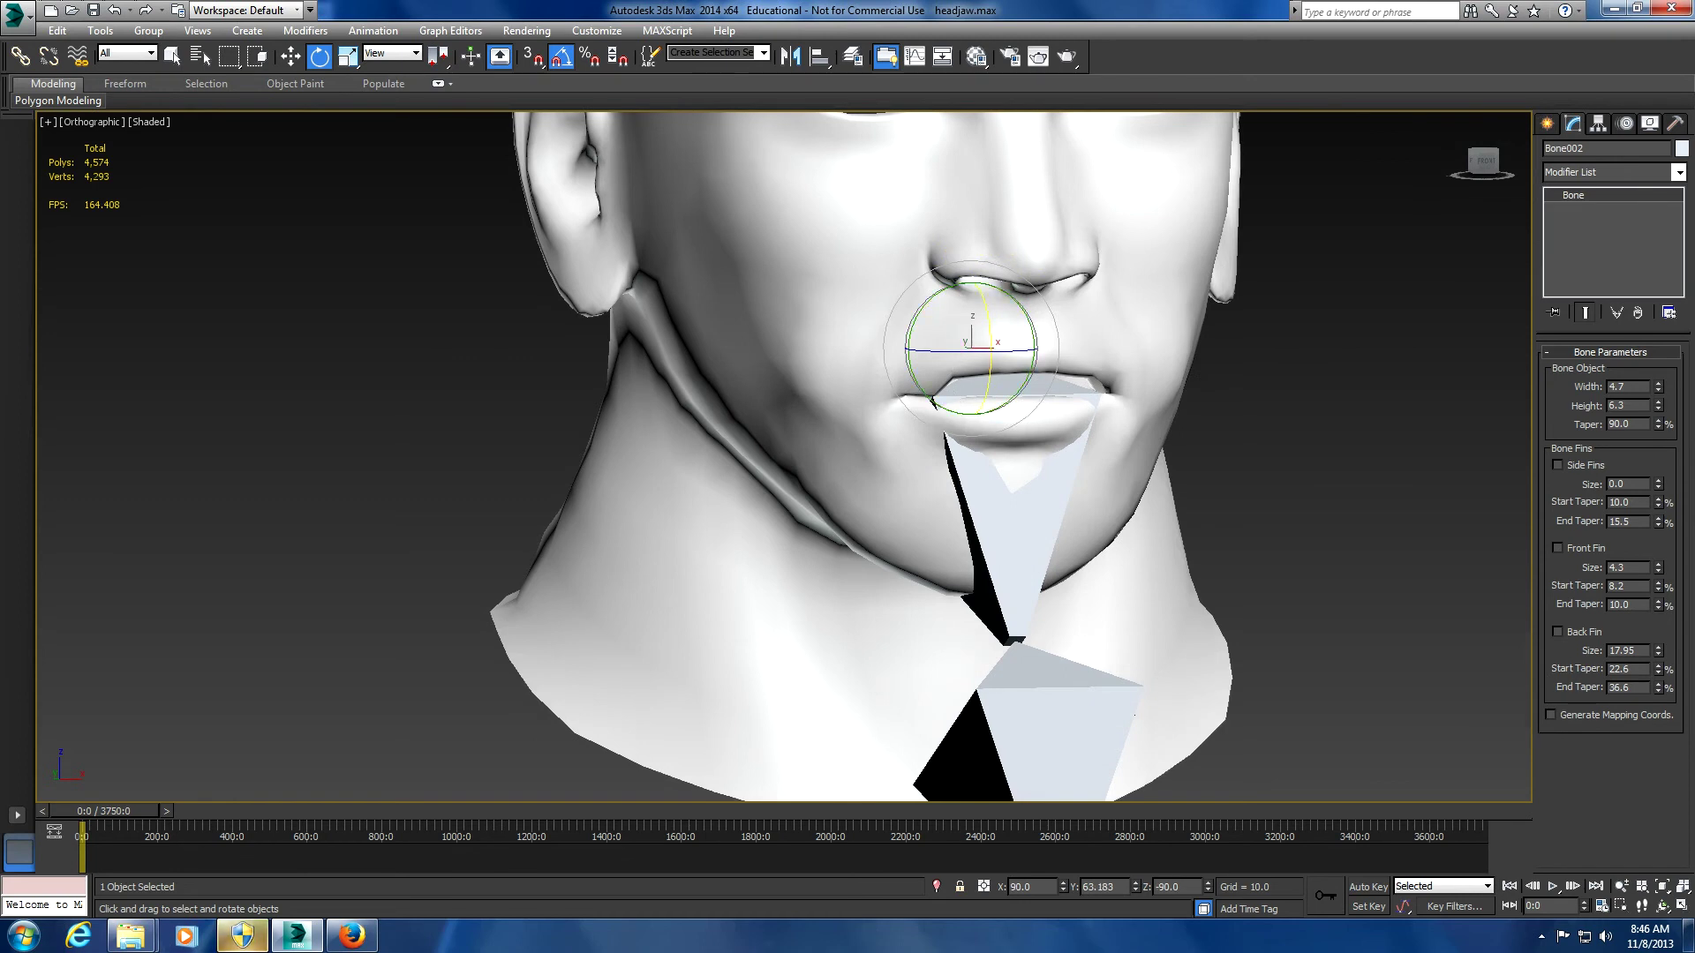
{"action": "middle_click_drag", "start_coordinate": [706, 441], "coordinate": [770, 442], "text": "alt"}
{"action": "scroll", "coordinate": [1088, 334], "scroll_direction": "up", "scroll_amount": 5}
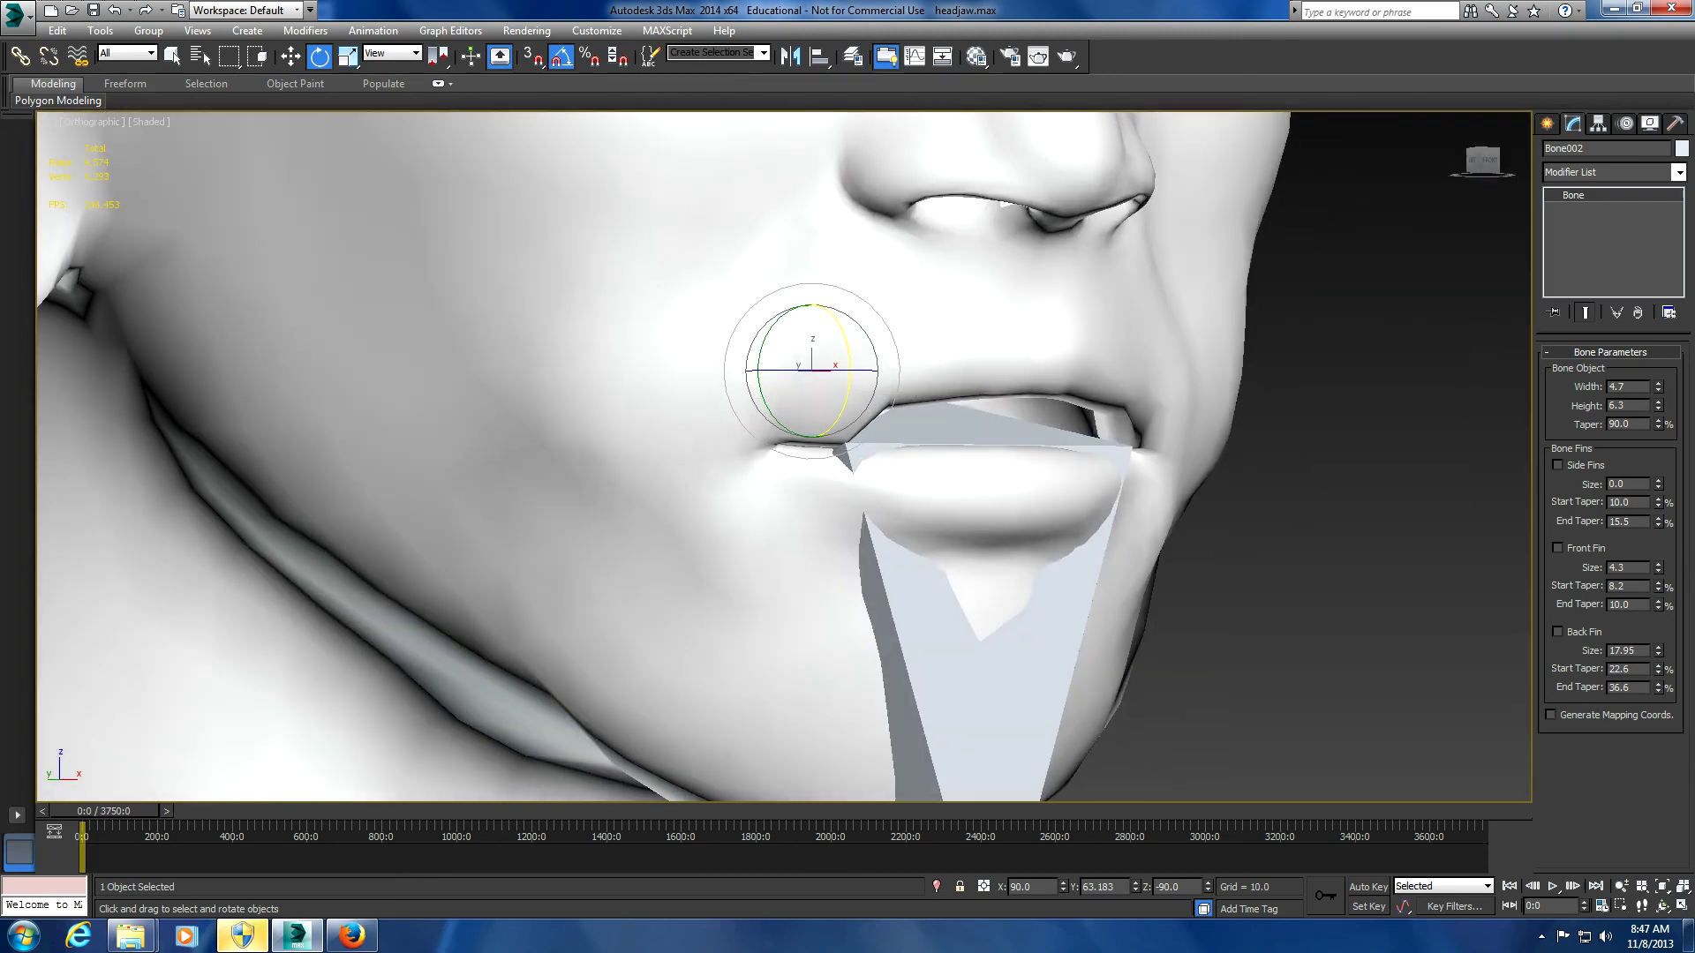
Swing the jaw again and close it 15°, inspecting the mouth from around and above the head
{"action": "mouse_move", "coordinate": [846, 358]}
{"action": "left_mouse_down"}
{"action": "mouse_move", "coordinate": [824, 490]}
{"action": "mouse_move", "coordinate": [841, 316]}
{"action": "mouse_move", "coordinate": [853, 371]}
{"action": "left_mouse_up"}
{"action": "scroll", "coordinate": [784, 457], "scroll_direction": "down", "scroll_amount": 5}
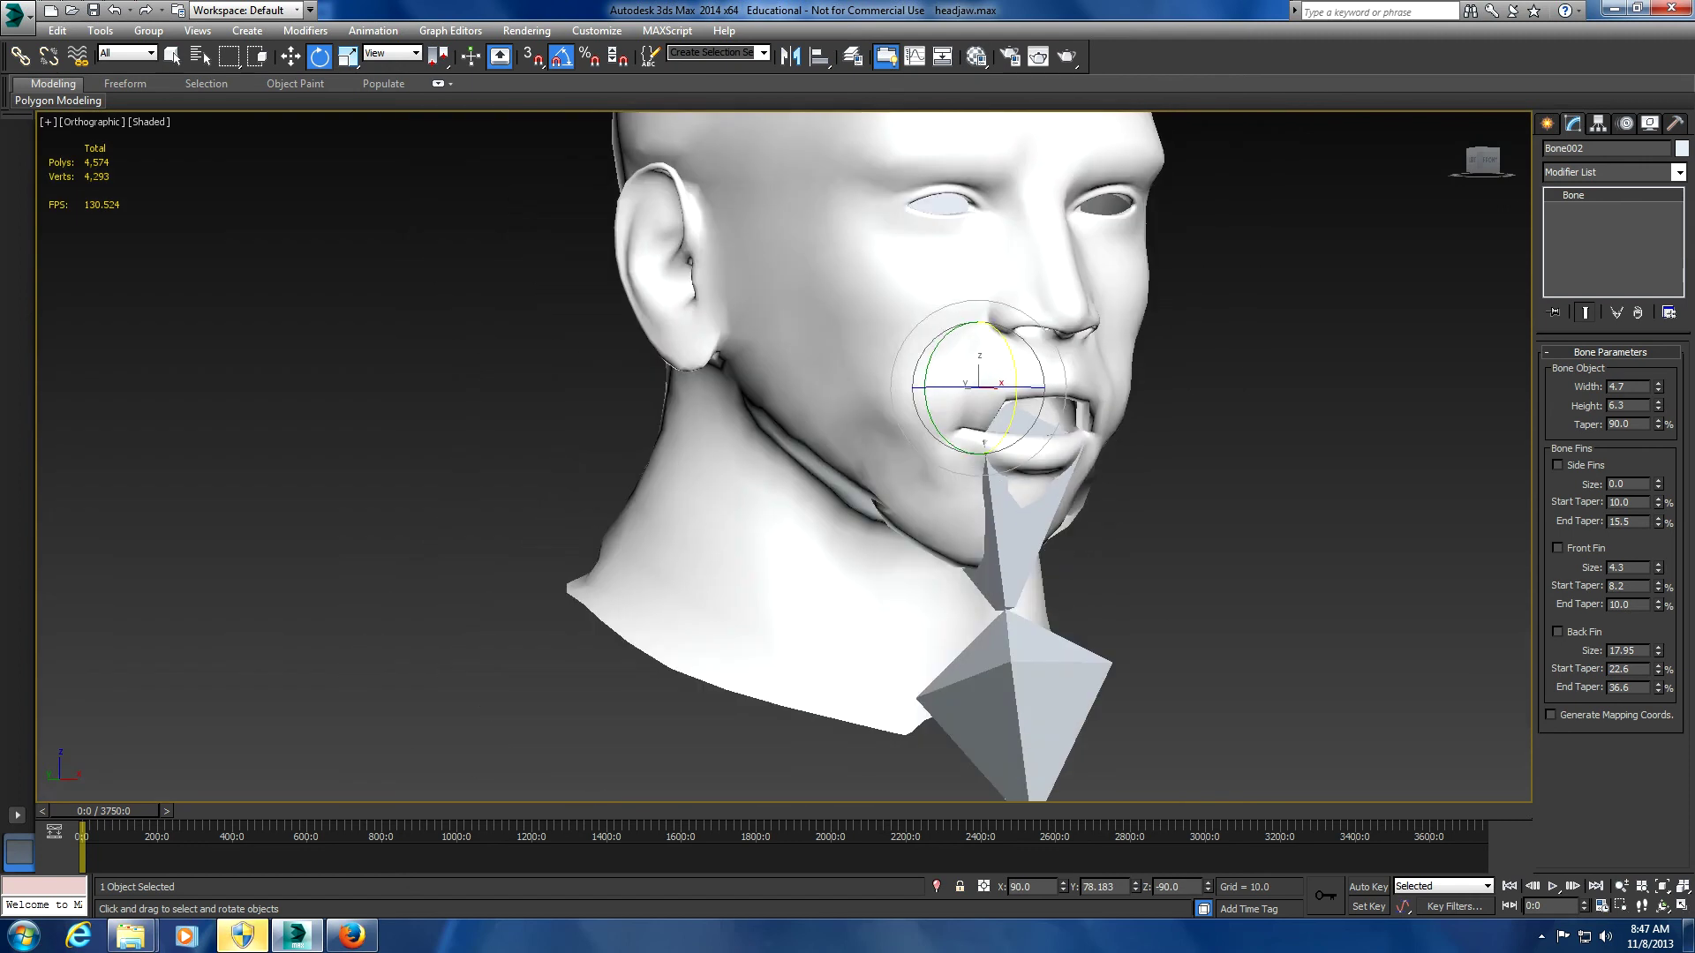
{"action": "left_click_drag", "start_coordinate": [926, 402], "coordinate": [929, 437]}
{"action": "middle_click_drag", "start_coordinate": [794, 441], "coordinate": [1041, 442], "text": "alt"}
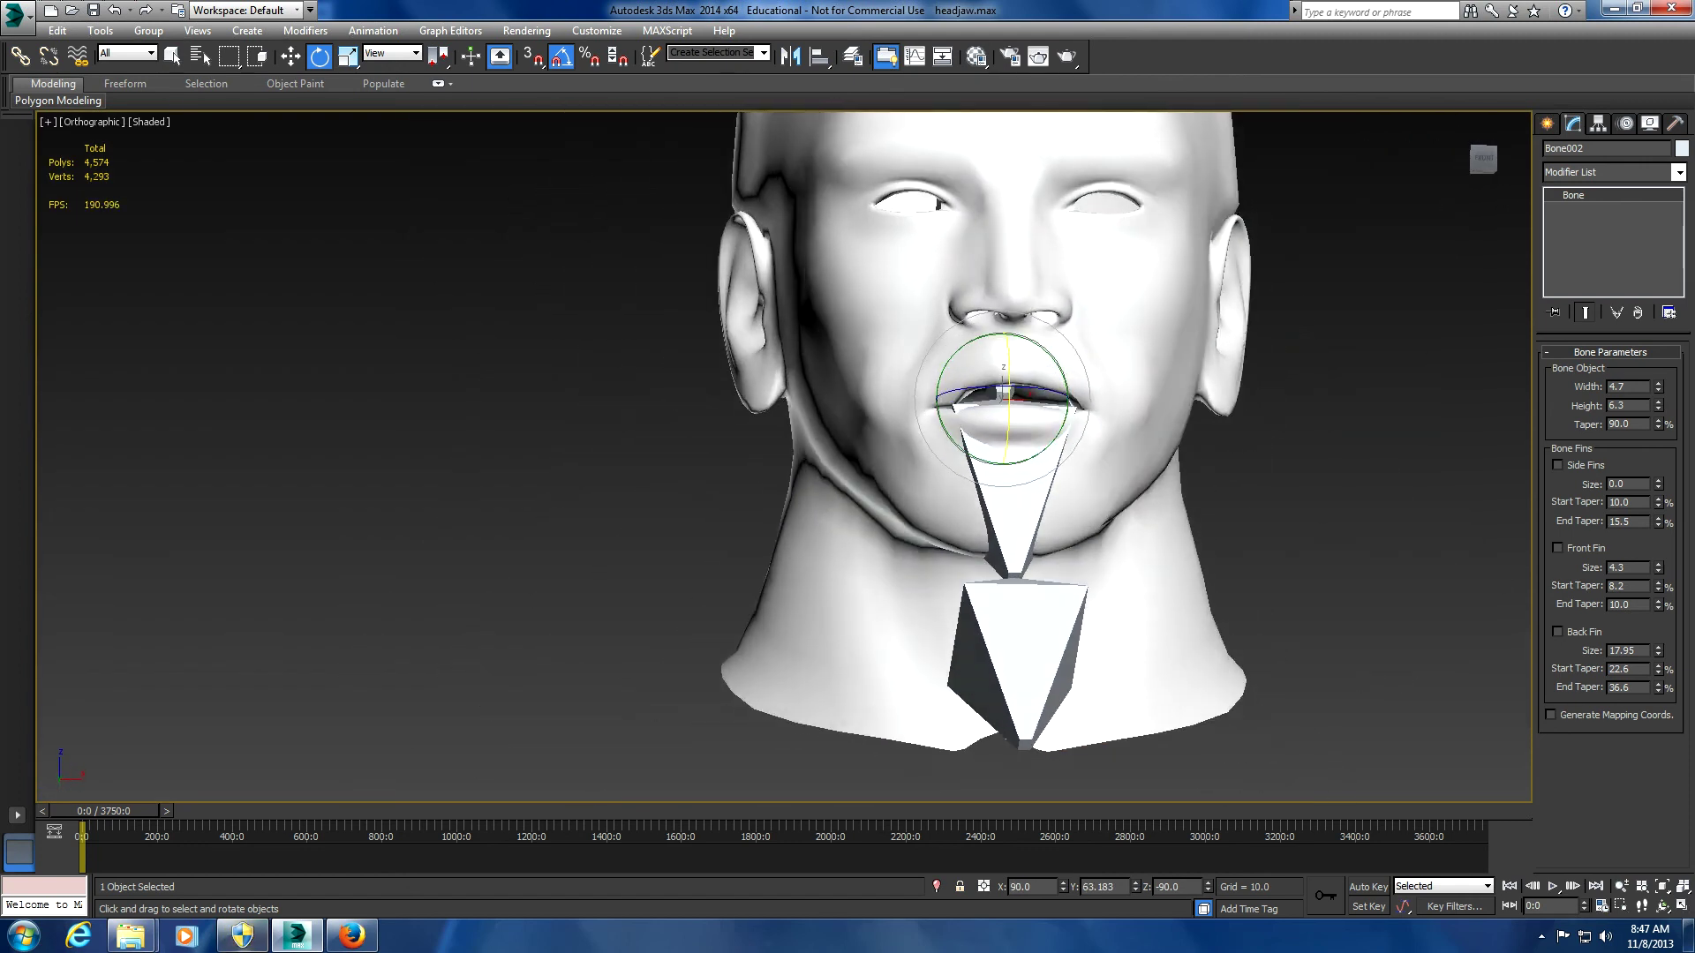
{"action": "mouse_move", "coordinate": [1004, 392]}
{"action": "left_mouse_down"}
{"action": "mouse_move", "coordinate": [1006, 423]}
{"action": "mouse_move", "coordinate": [1006, 393]}
{"action": "left_mouse_up"}
{"action": "middle_click_drag", "start_coordinate": [1007, 393], "coordinate": [1174, 362], "text": "alt"}
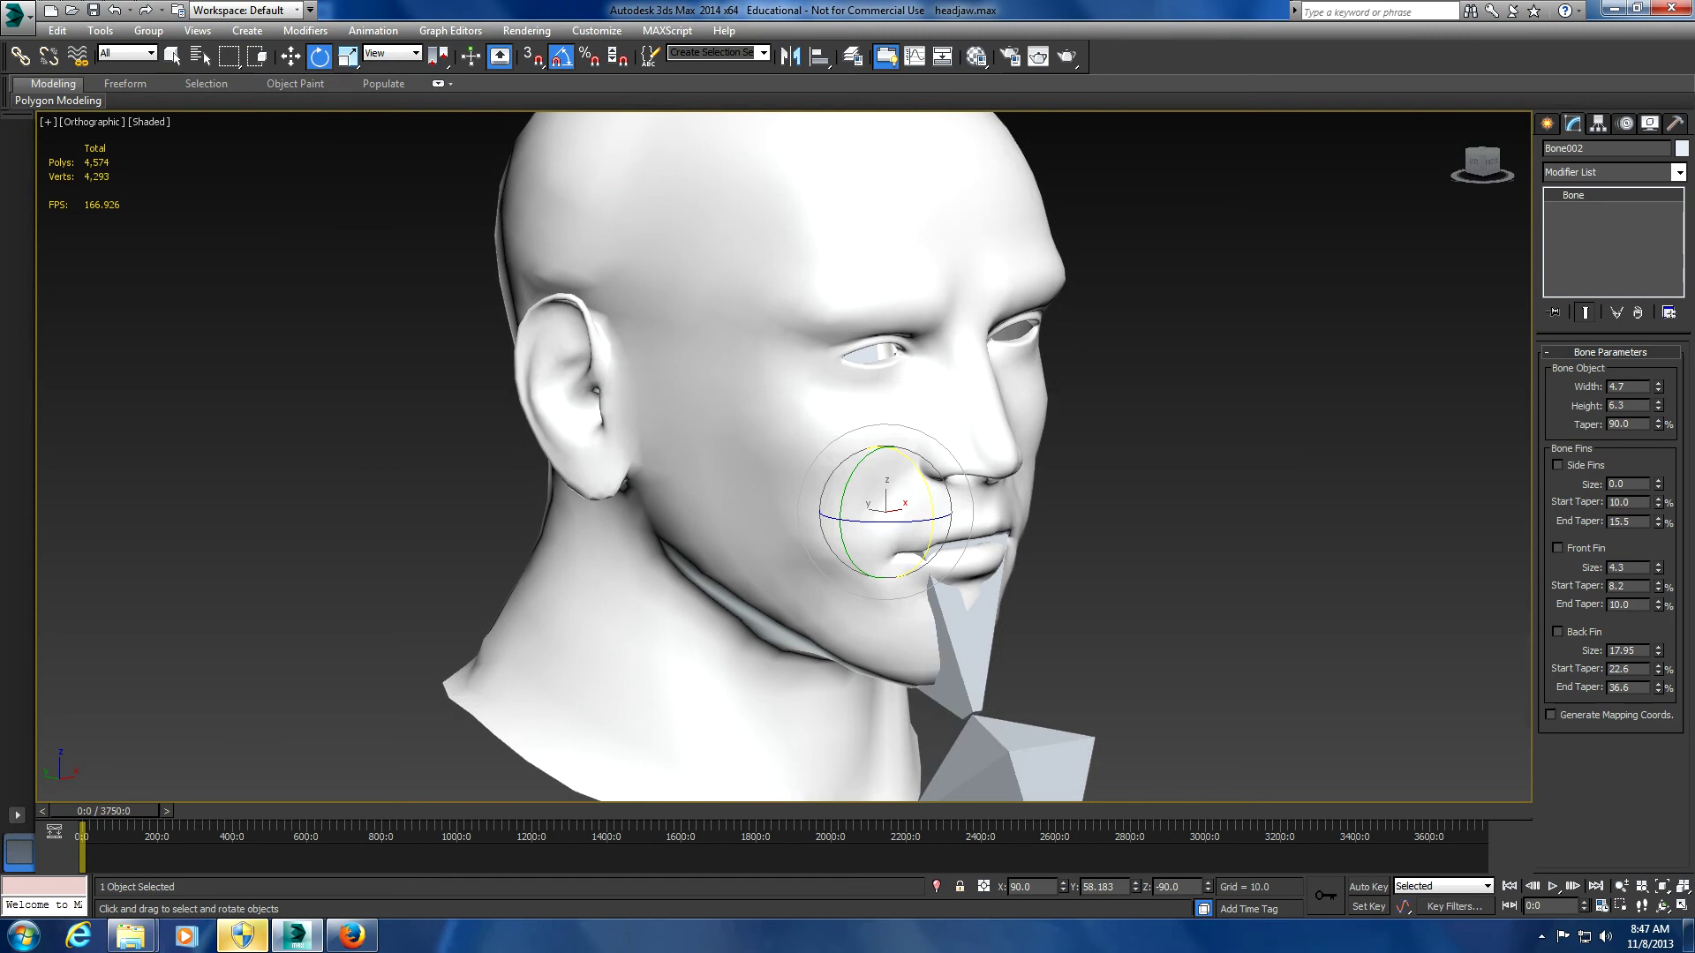
Rotate Bone002 about 10° on its X ring to open the jaw, viewing the whole head
{"action": "scroll", "coordinate": [1227, 521], "scroll_direction": "down", "scroll_amount": 5}
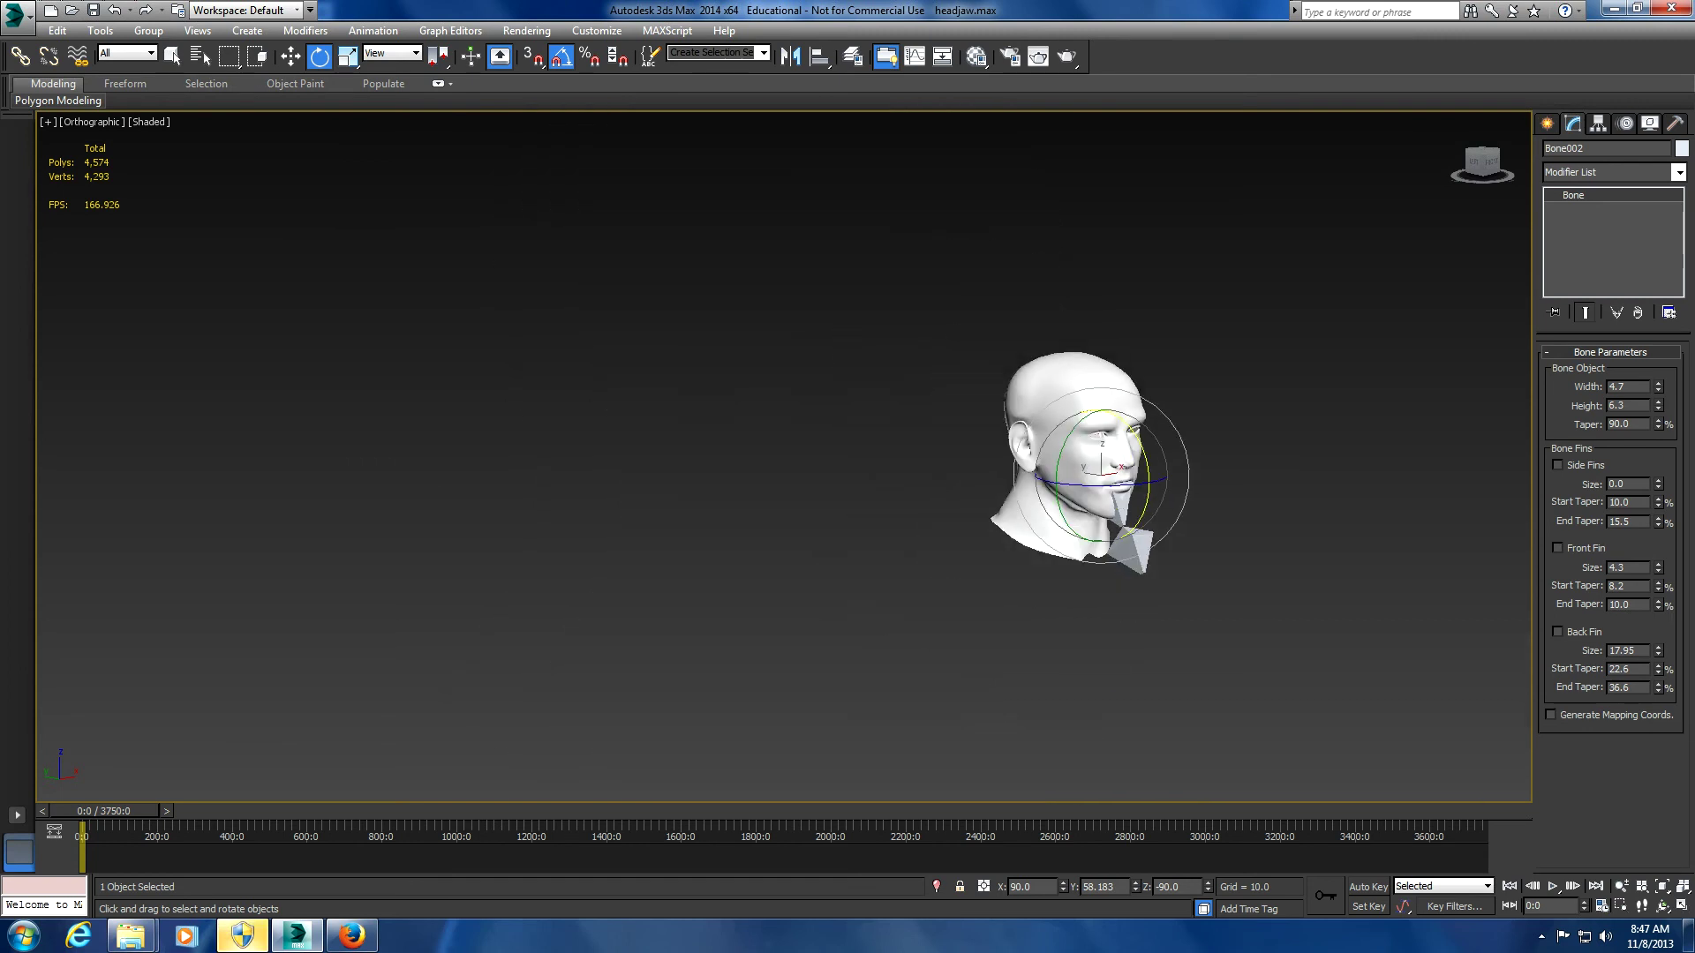
{"action": "middle_click_drag", "start_coordinate": [1227, 521], "coordinate": [1152, 451], "text": "alt"}
{"action": "scroll", "coordinate": [1175, 521], "scroll_direction": "down", "scroll_amount": 3}
{"action": "left_click_drag", "start_coordinate": [1005, 549], "coordinate": [997, 559]}
{"action": "key", "text": "z"}
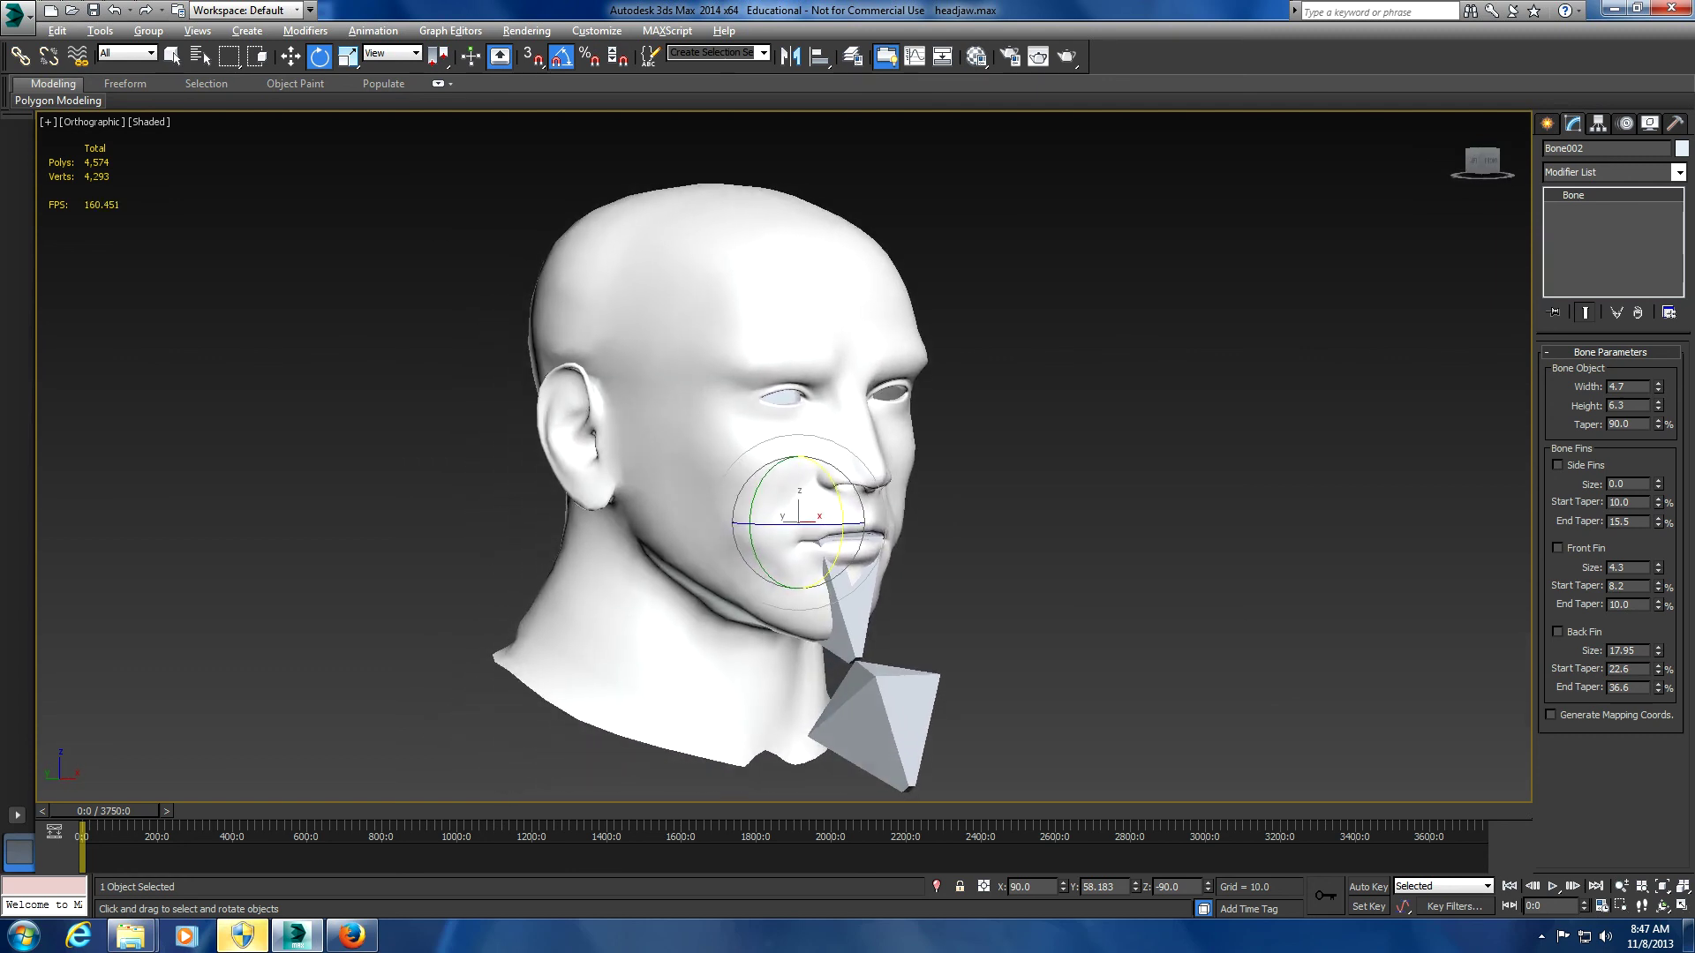
{"action": "scroll", "coordinate": [1015, 375], "scroll_direction": "down", "scroll_amount": 10}
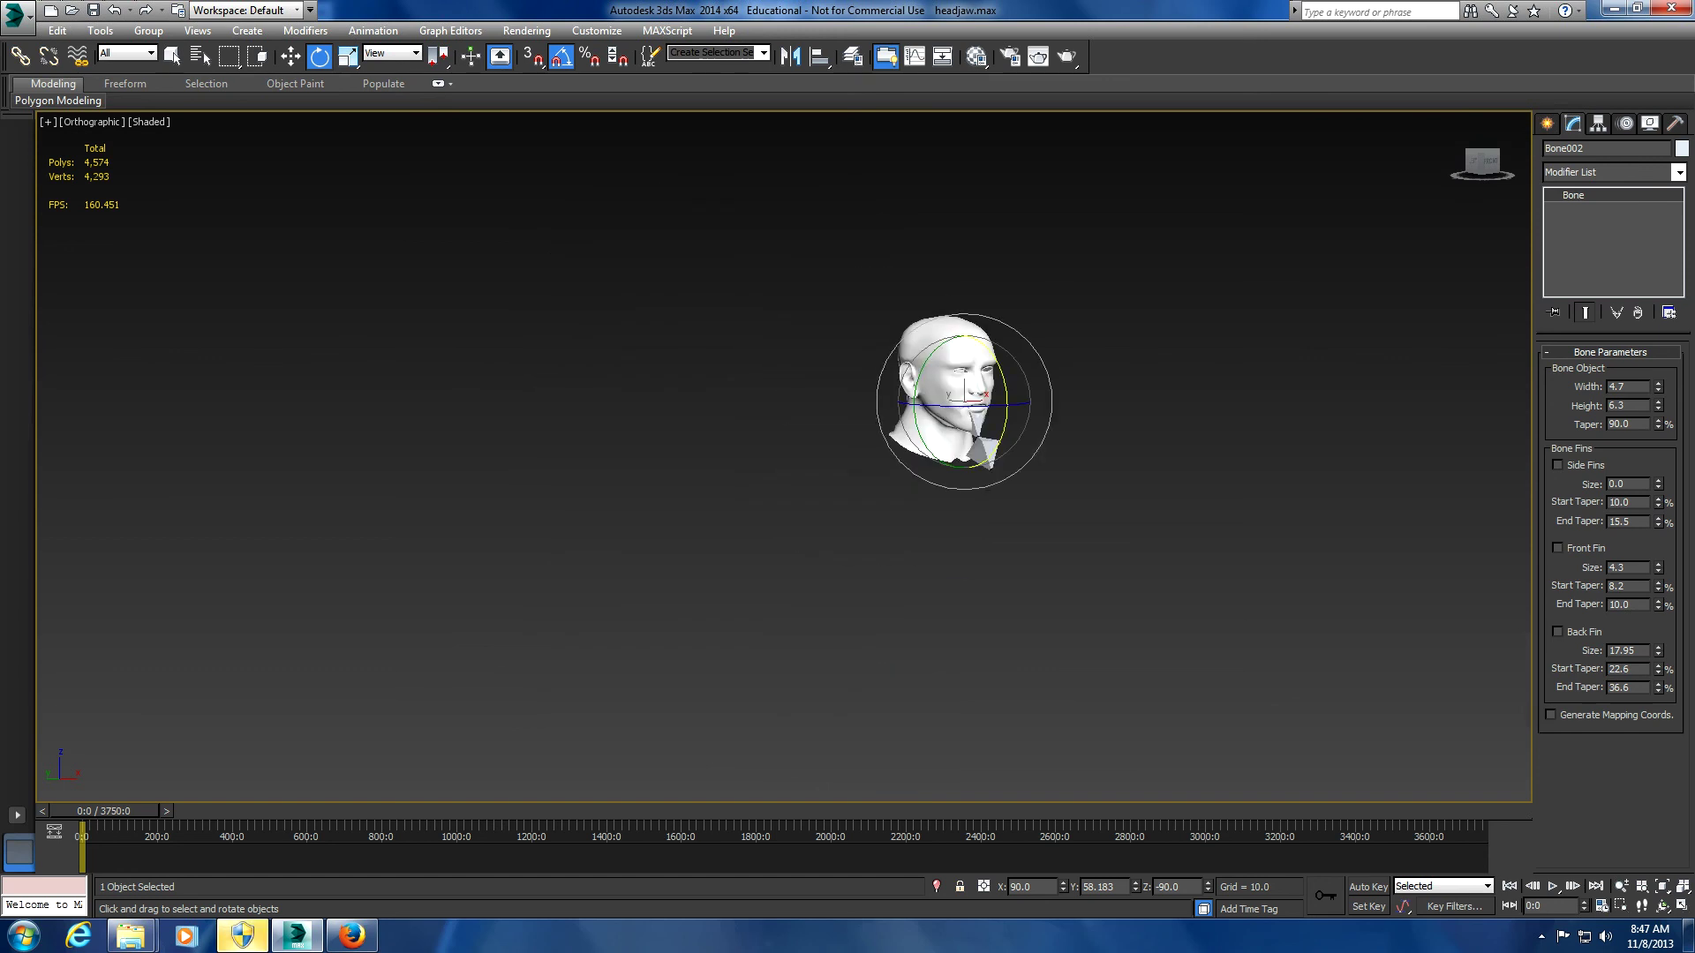
{"action": "middle_click_drag", "start_coordinate": [988, 386], "coordinate": [896, 499], "text": "alt"}
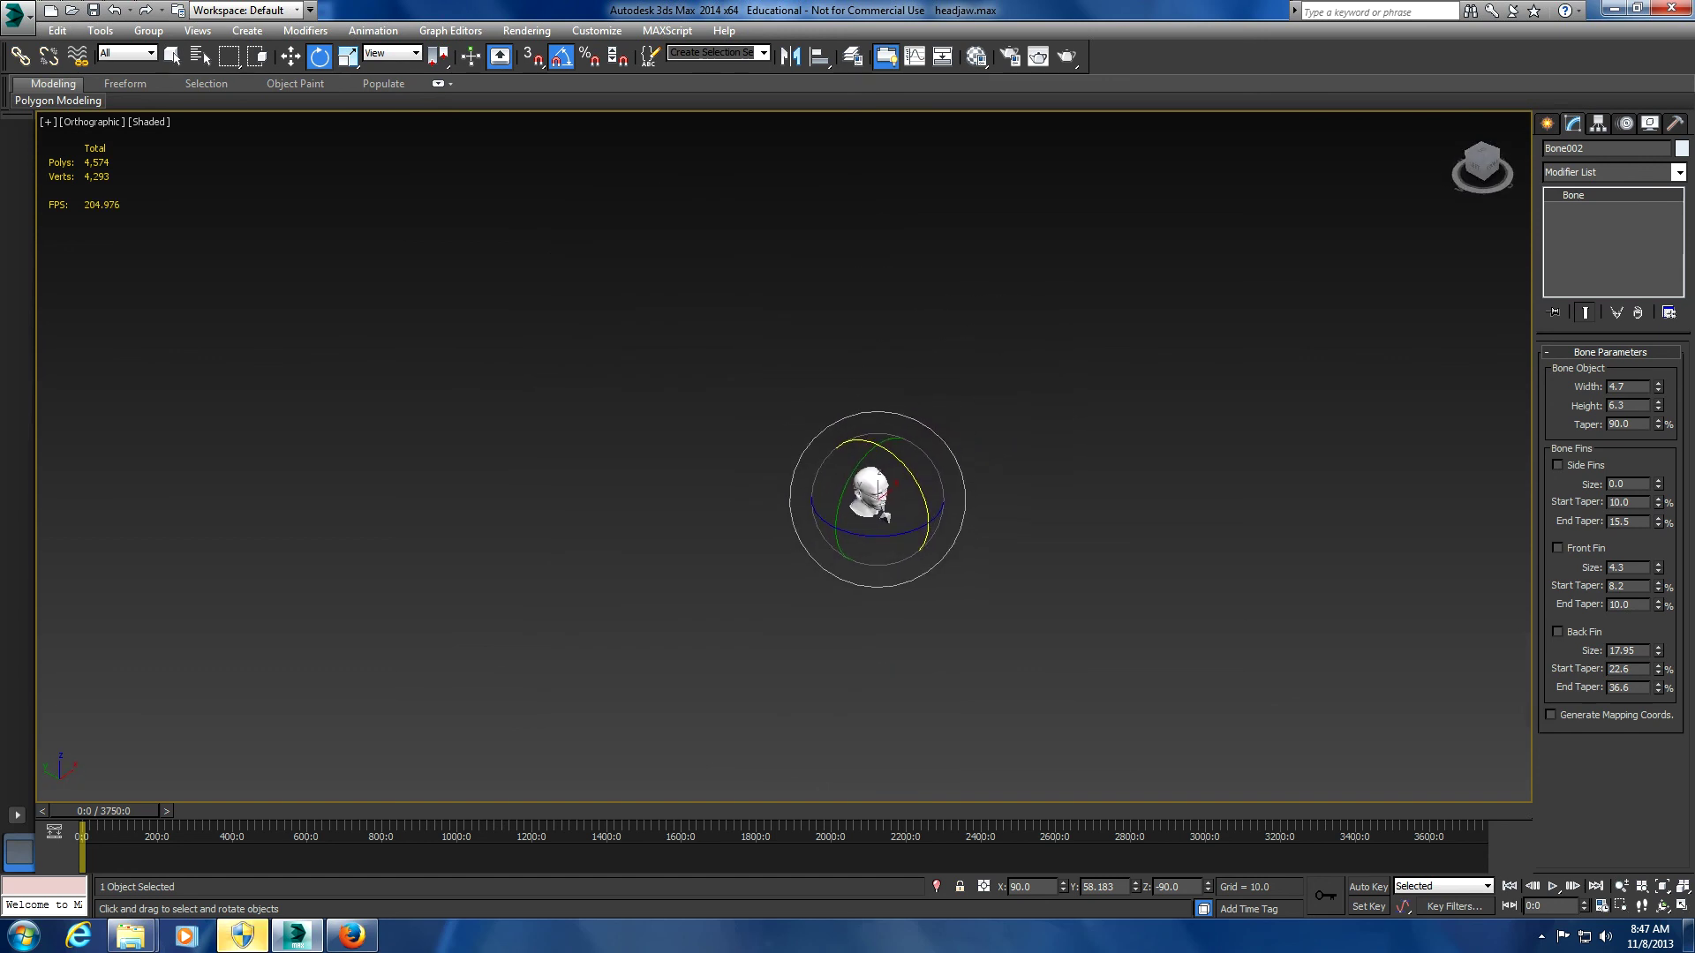
{"action": "left_click_drag", "start_coordinate": [883, 512], "coordinate": [883, 512]}
{"action": "scroll", "coordinate": [874, 499], "scroll_direction": "up", "scroll_amount": 5}
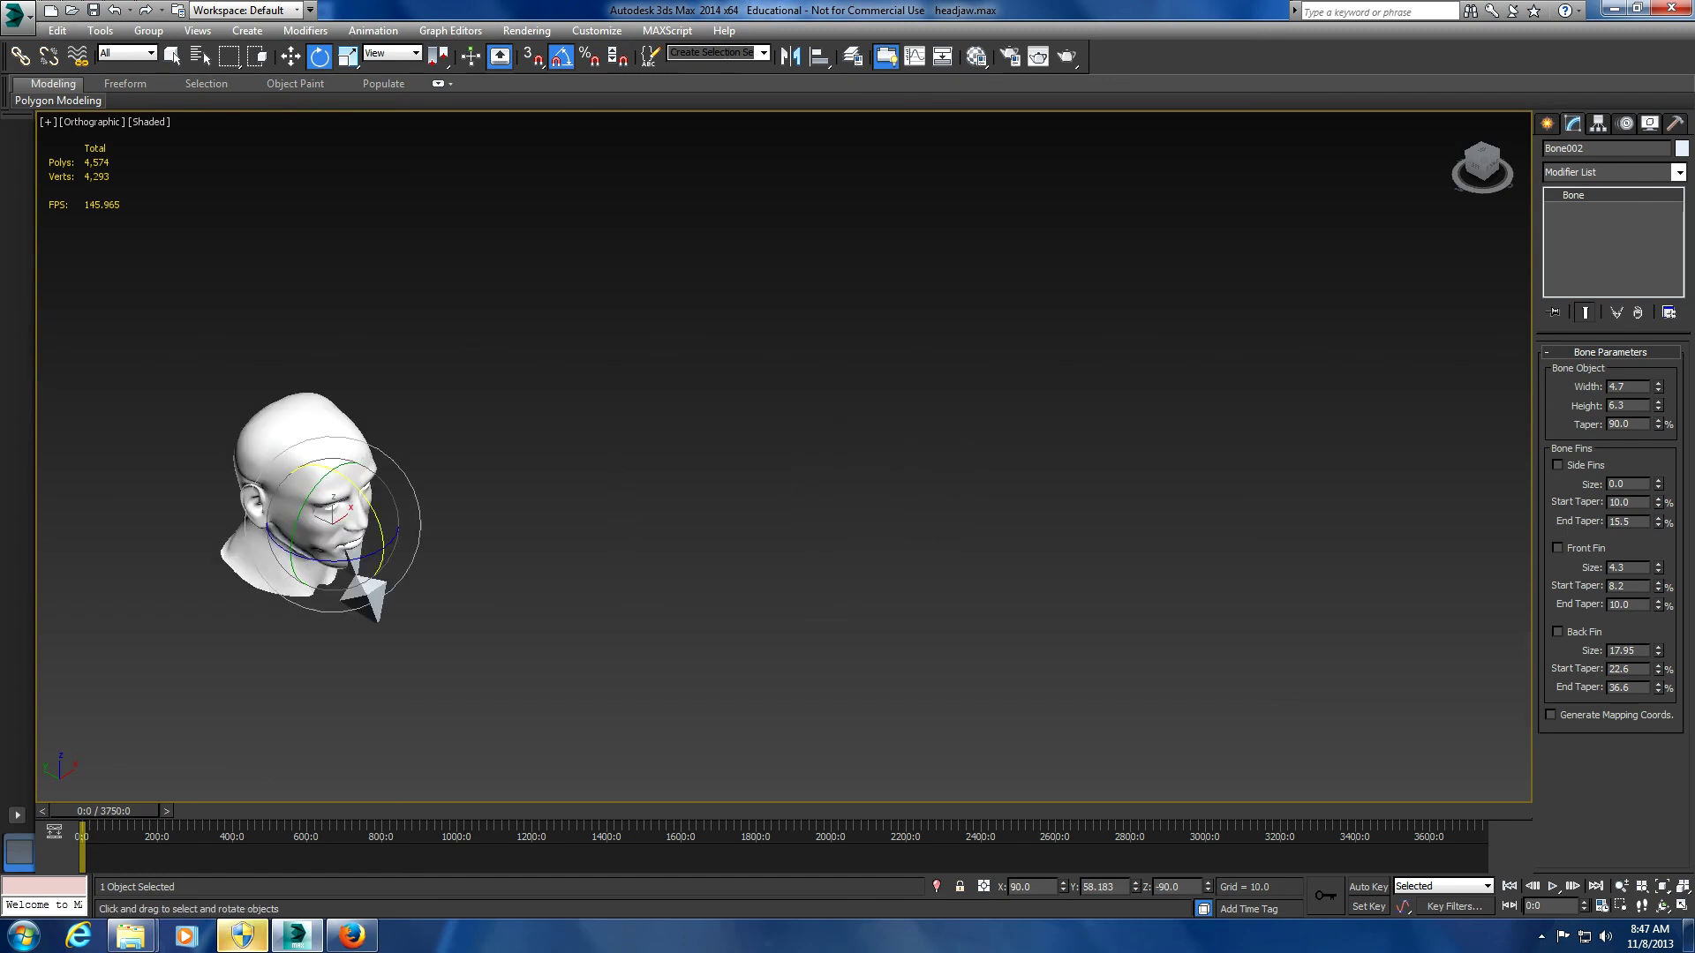